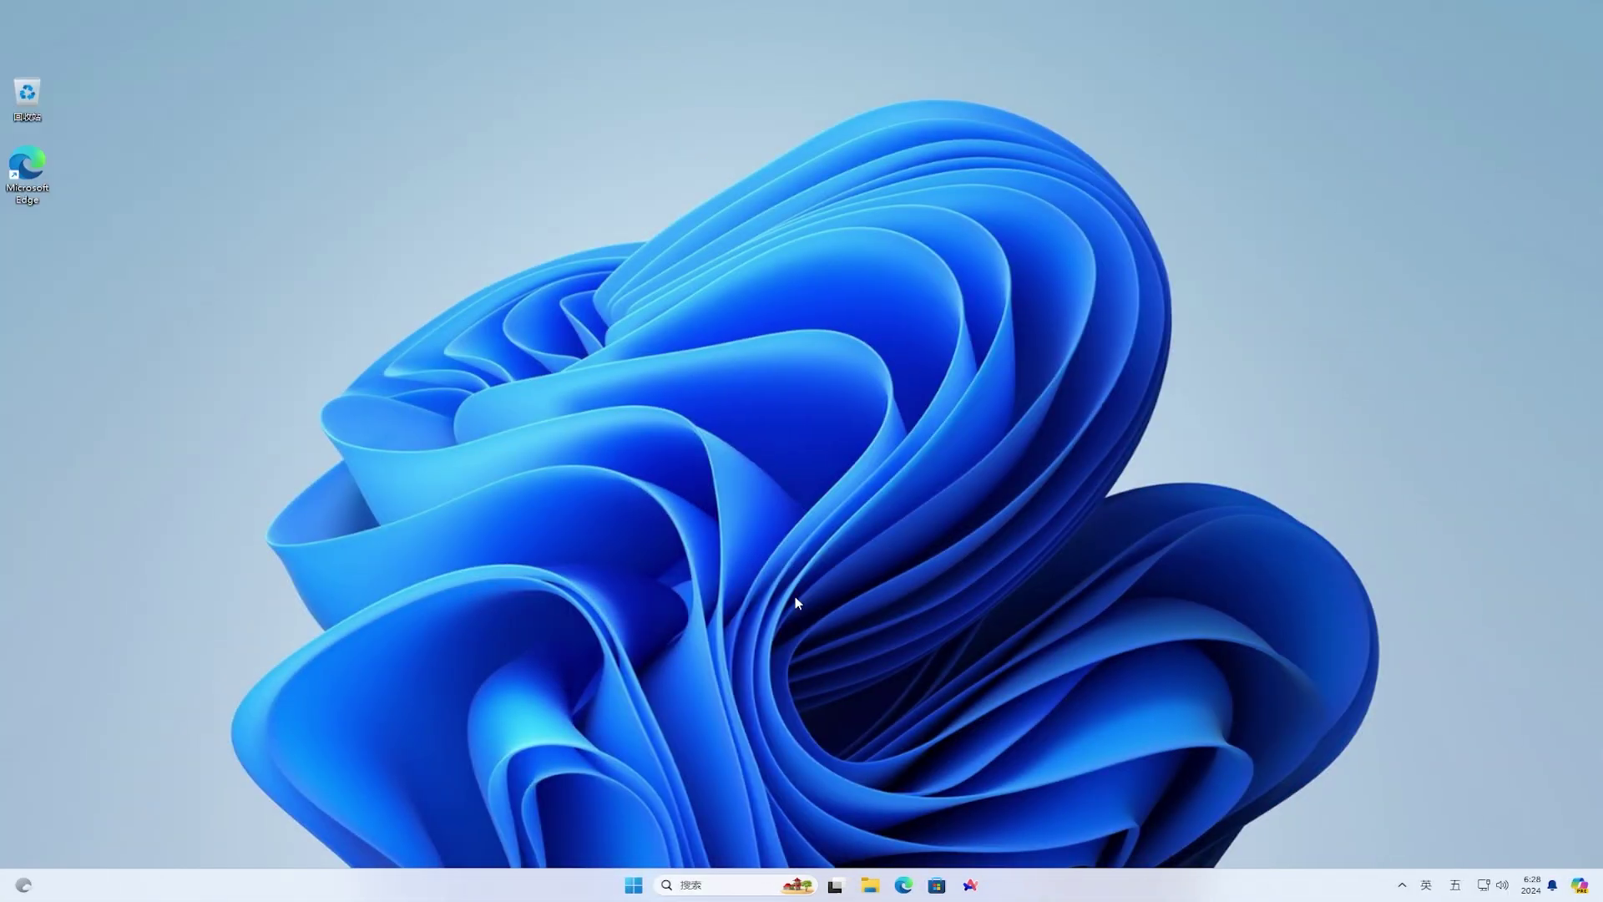
# - Open the image folder inside Downloads in File Explorer
pyautogui.click(870, 886)
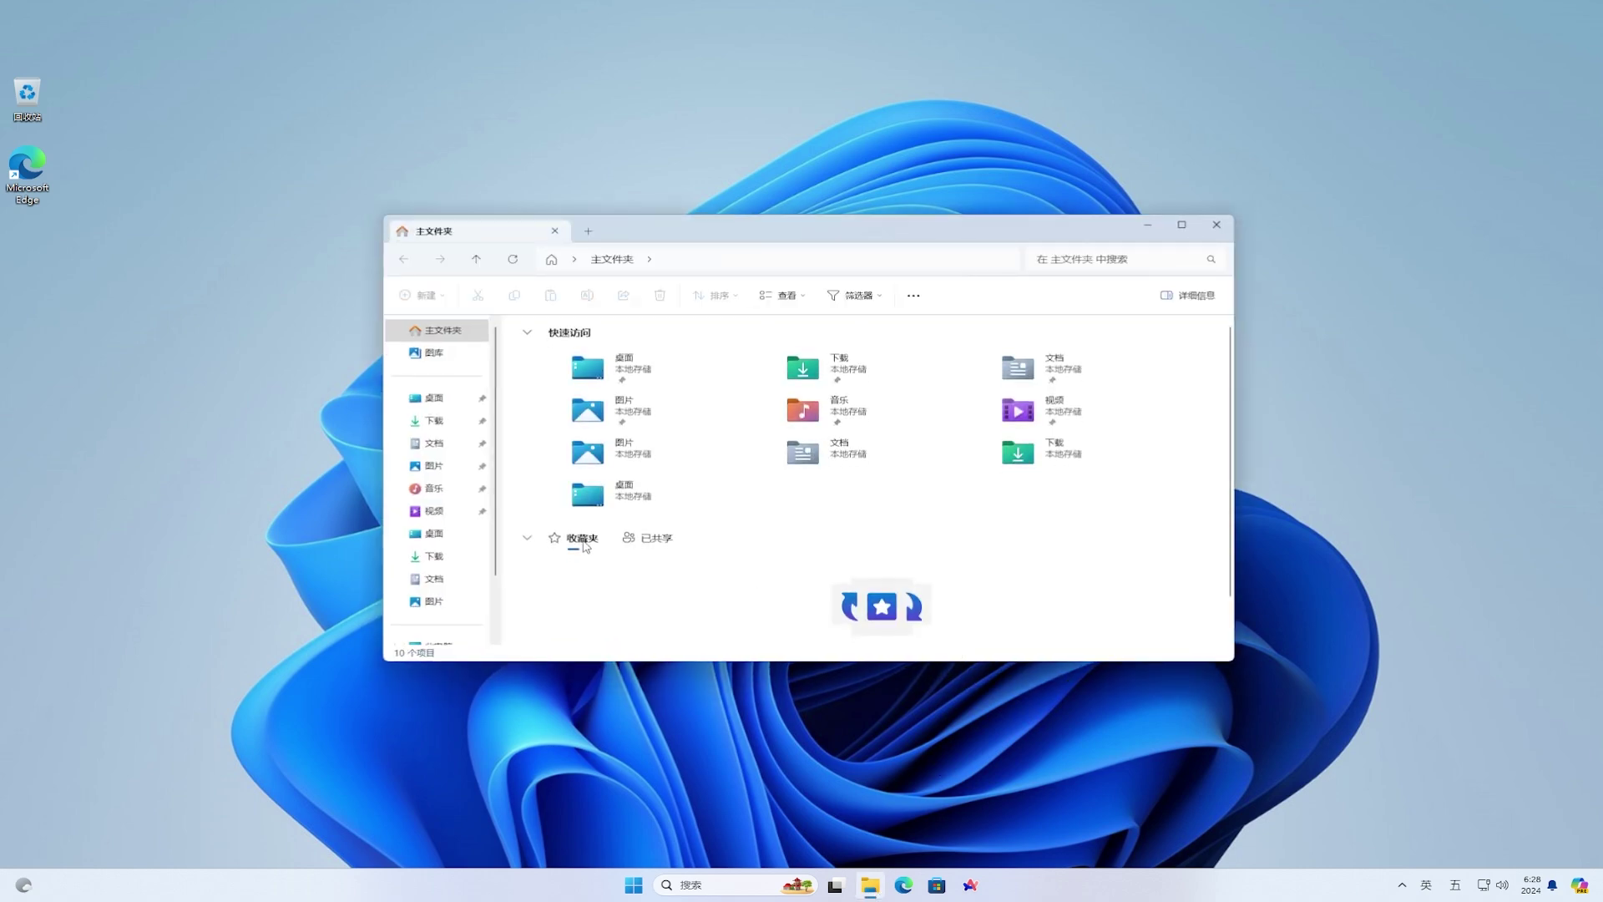
pyautogui.click(650, 543)
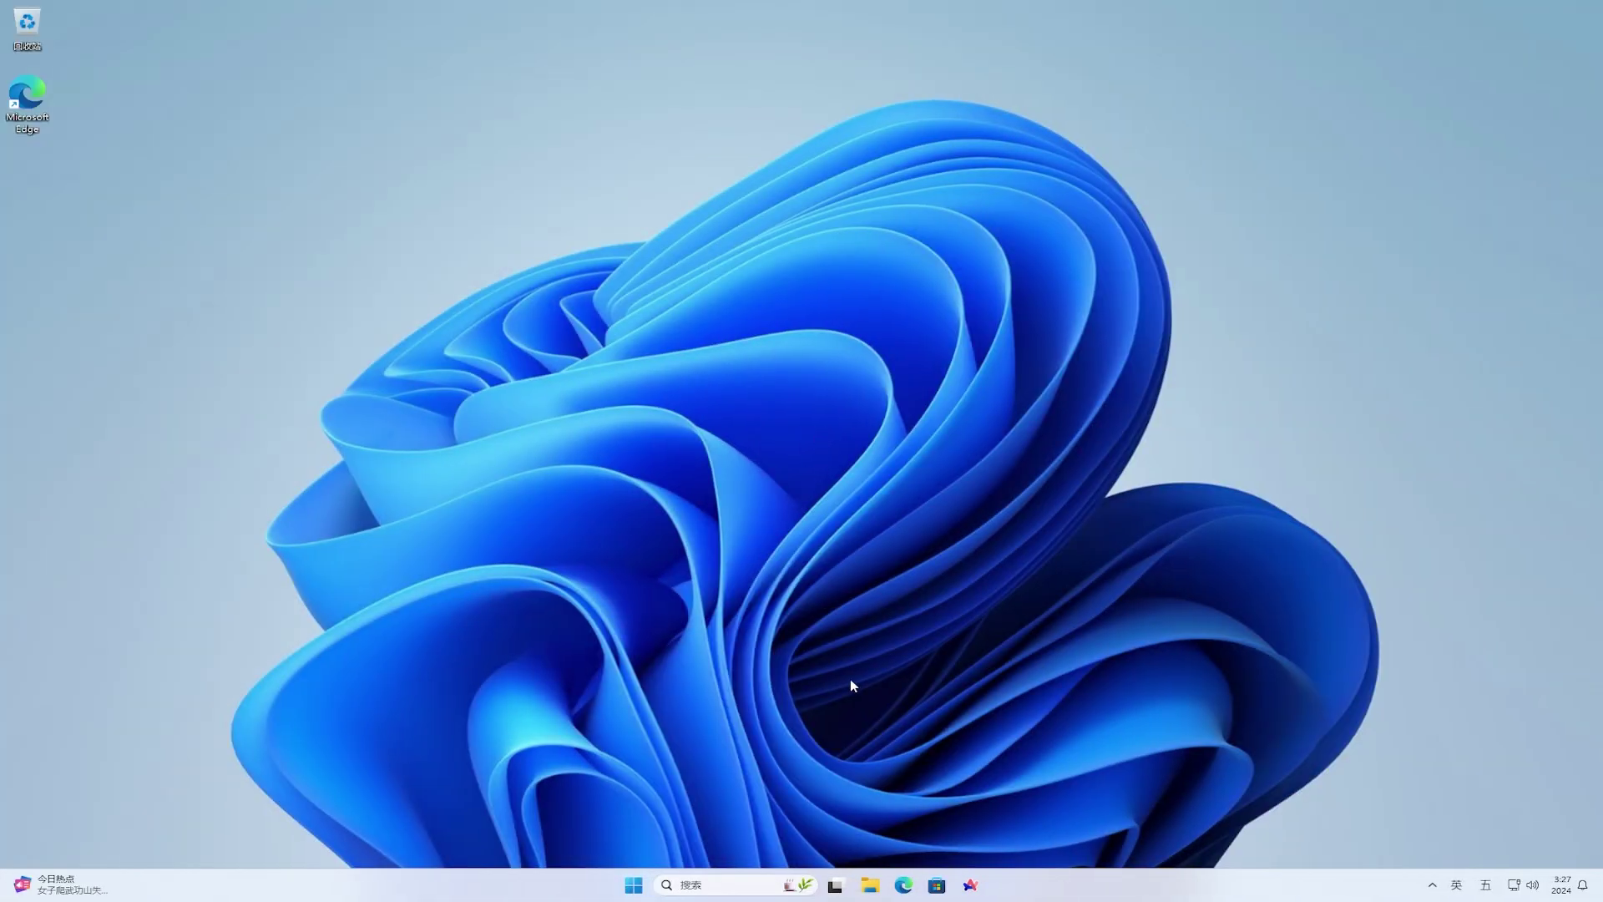
pyautogui.click(872, 887)
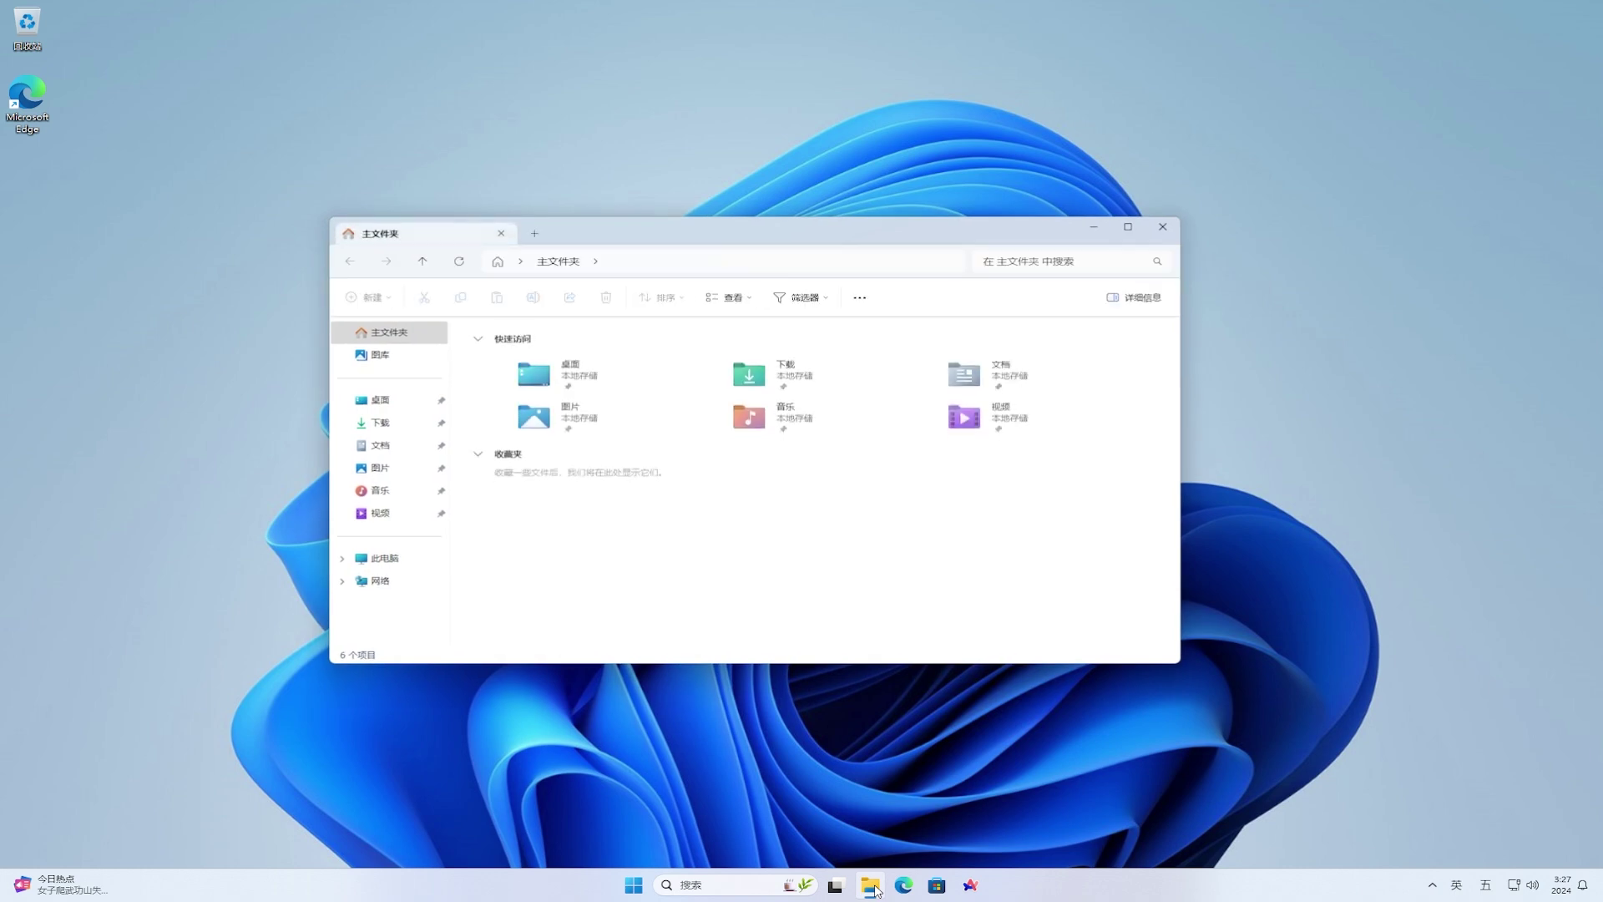
pyautogui.click(381, 428)
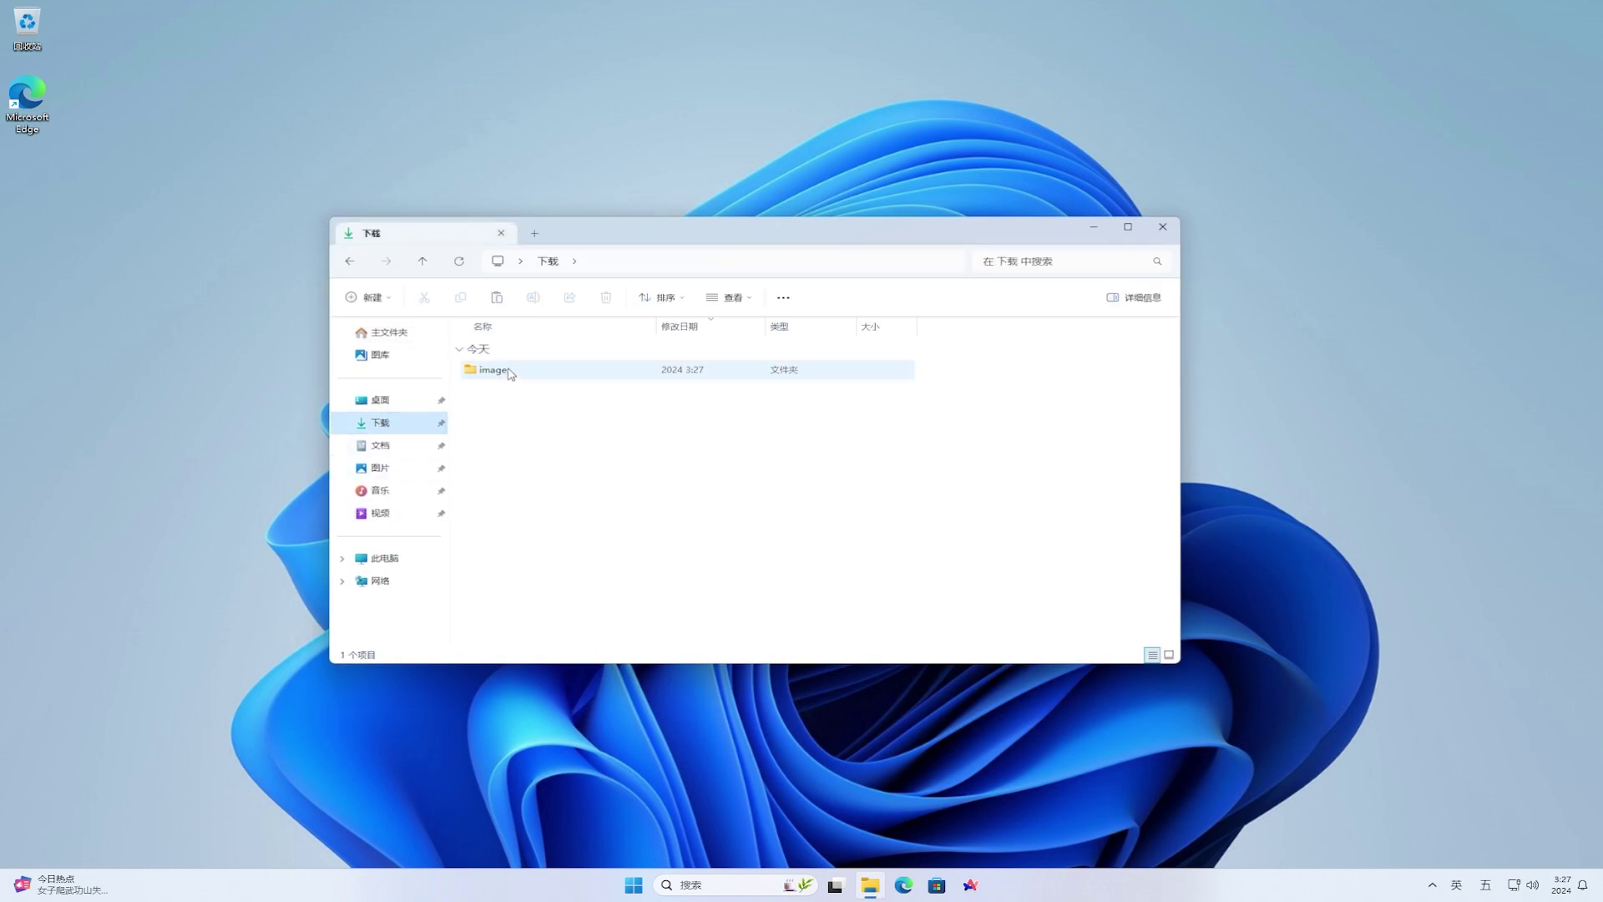
pyautogui.doubleClick(509, 370)
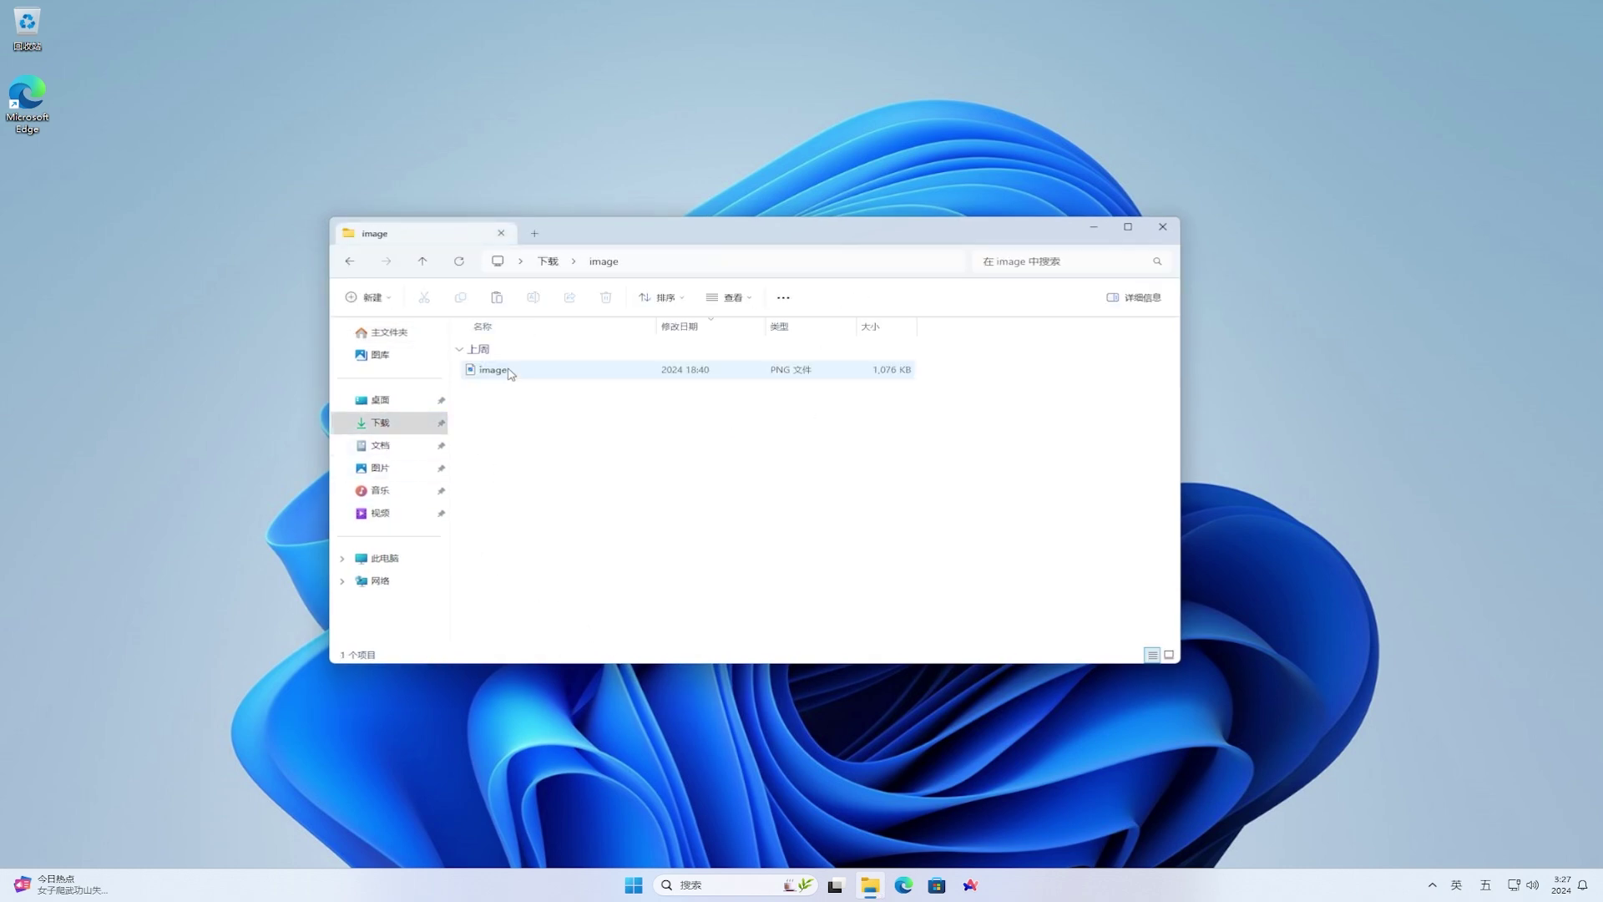
# - Drag image.png onto the Downloads breadcrumb and confirm it now sits in Downloads
pyautogui.click(605, 375)
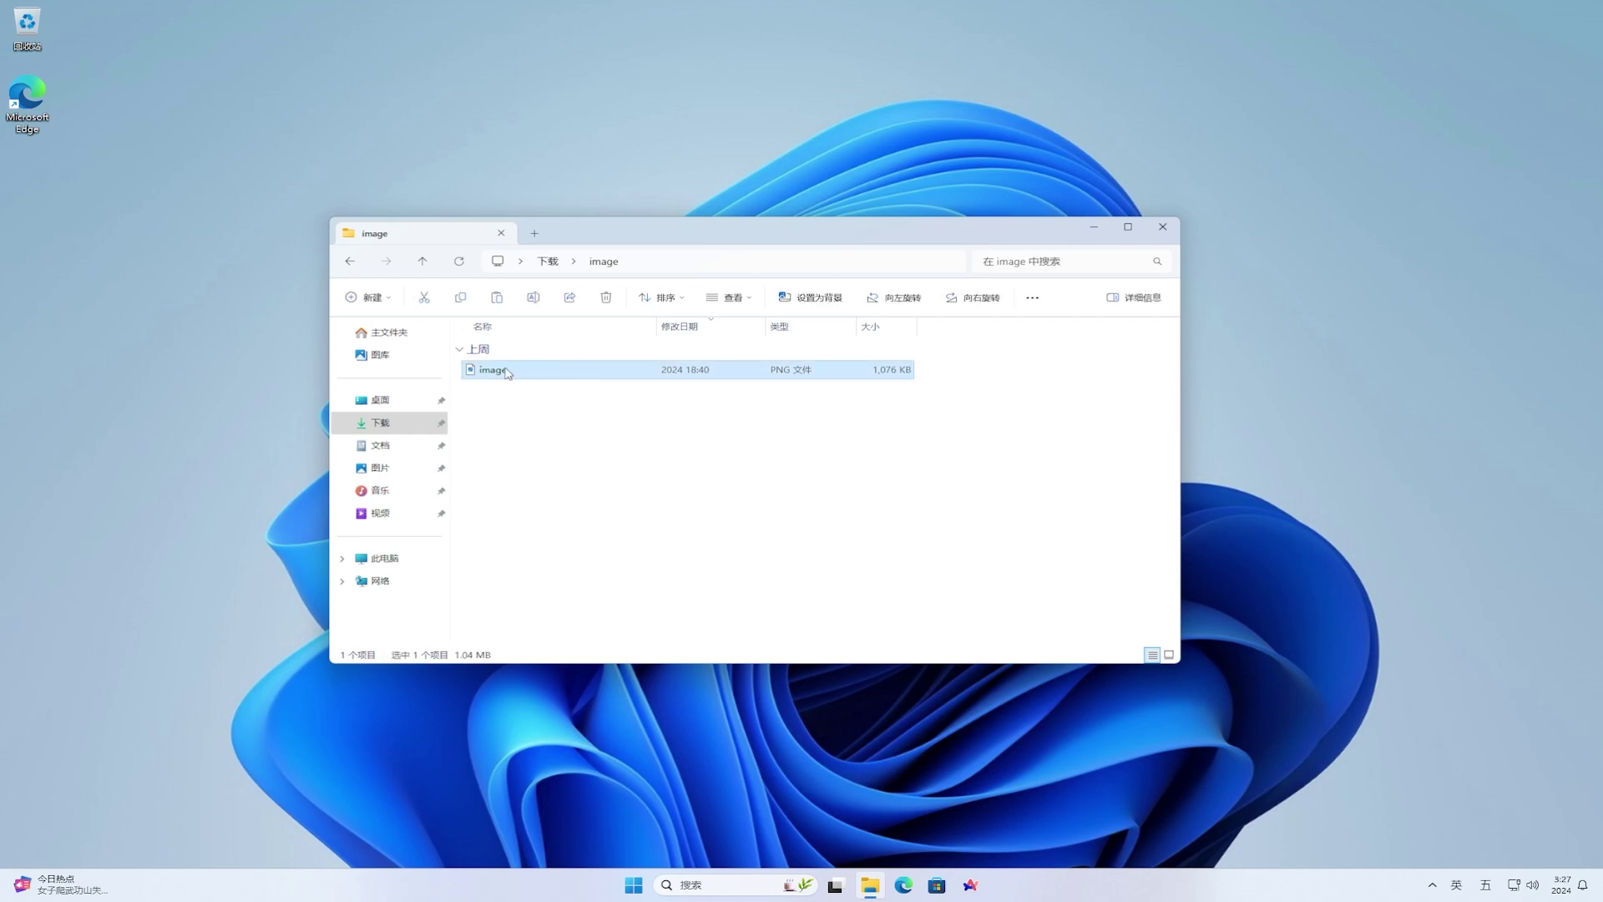
pyautogui.moveTo(483, 374); pyautogui.dragTo(549, 266)
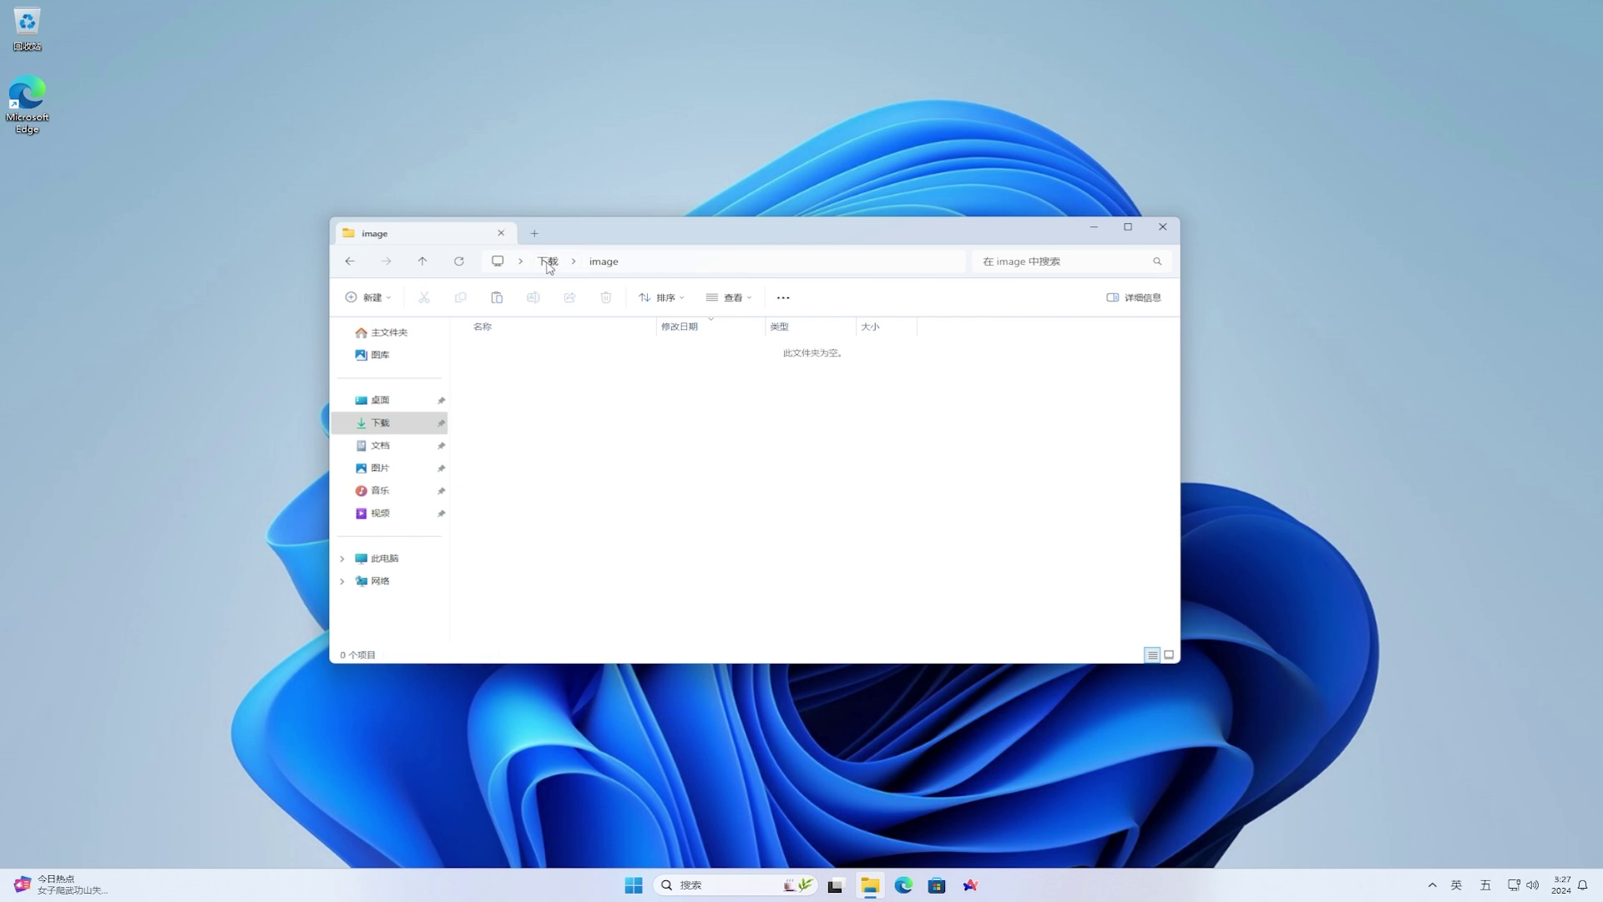
pyautogui.click(549, 265)
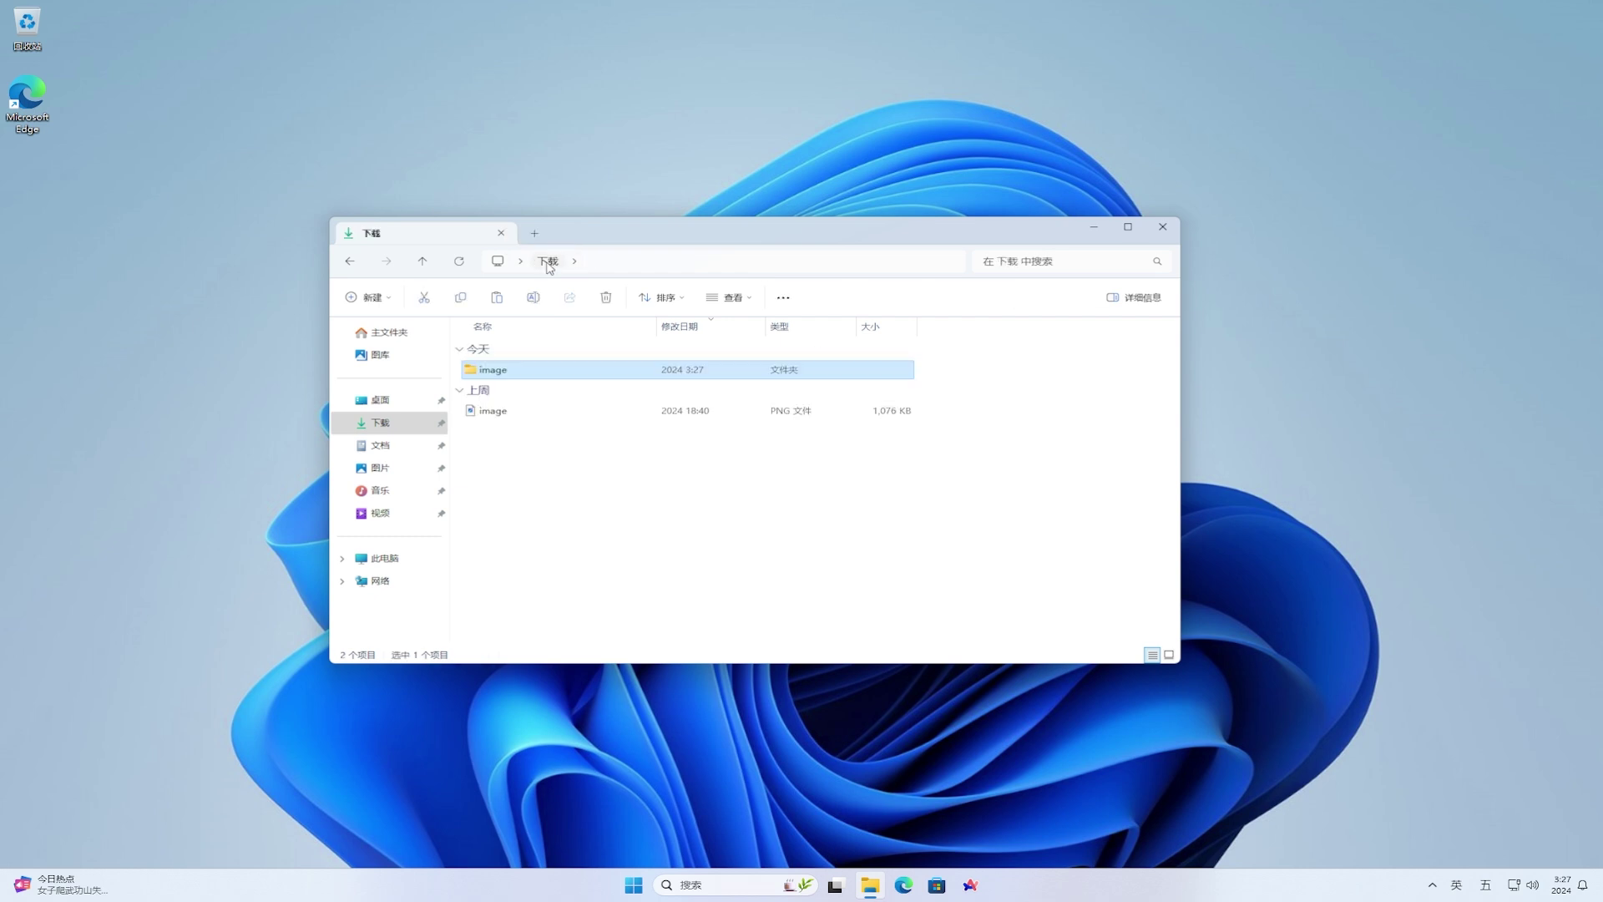
pyautogui.click(579, 413)
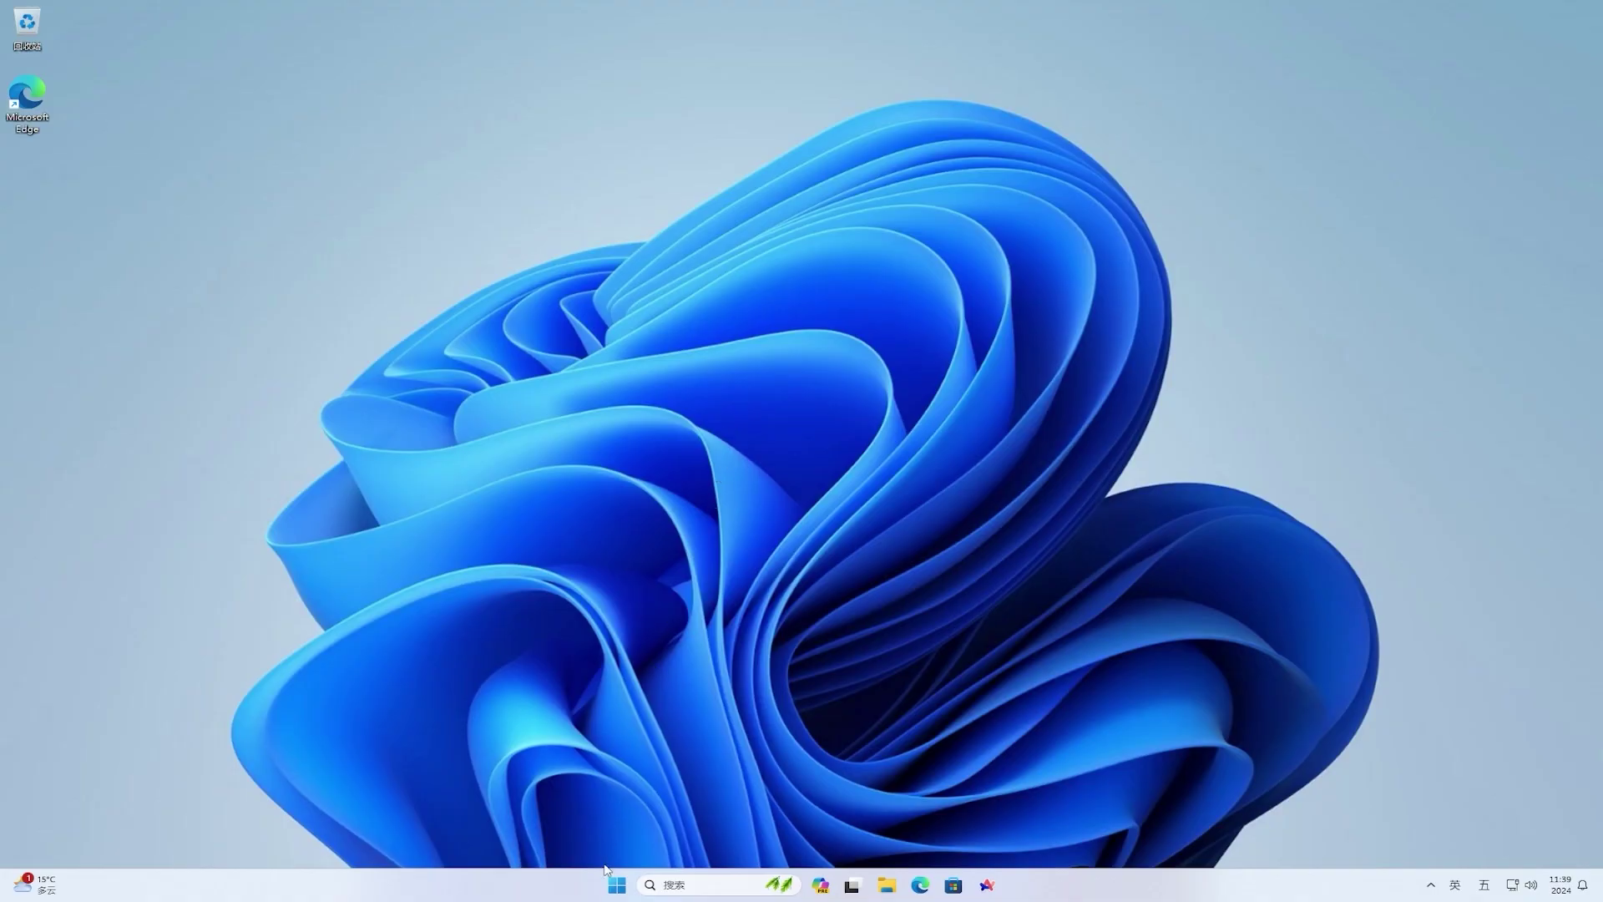
# - Launch Settings from Start and go to Windows Update > Windows Insider Program
pyautogui.click(611, 888)
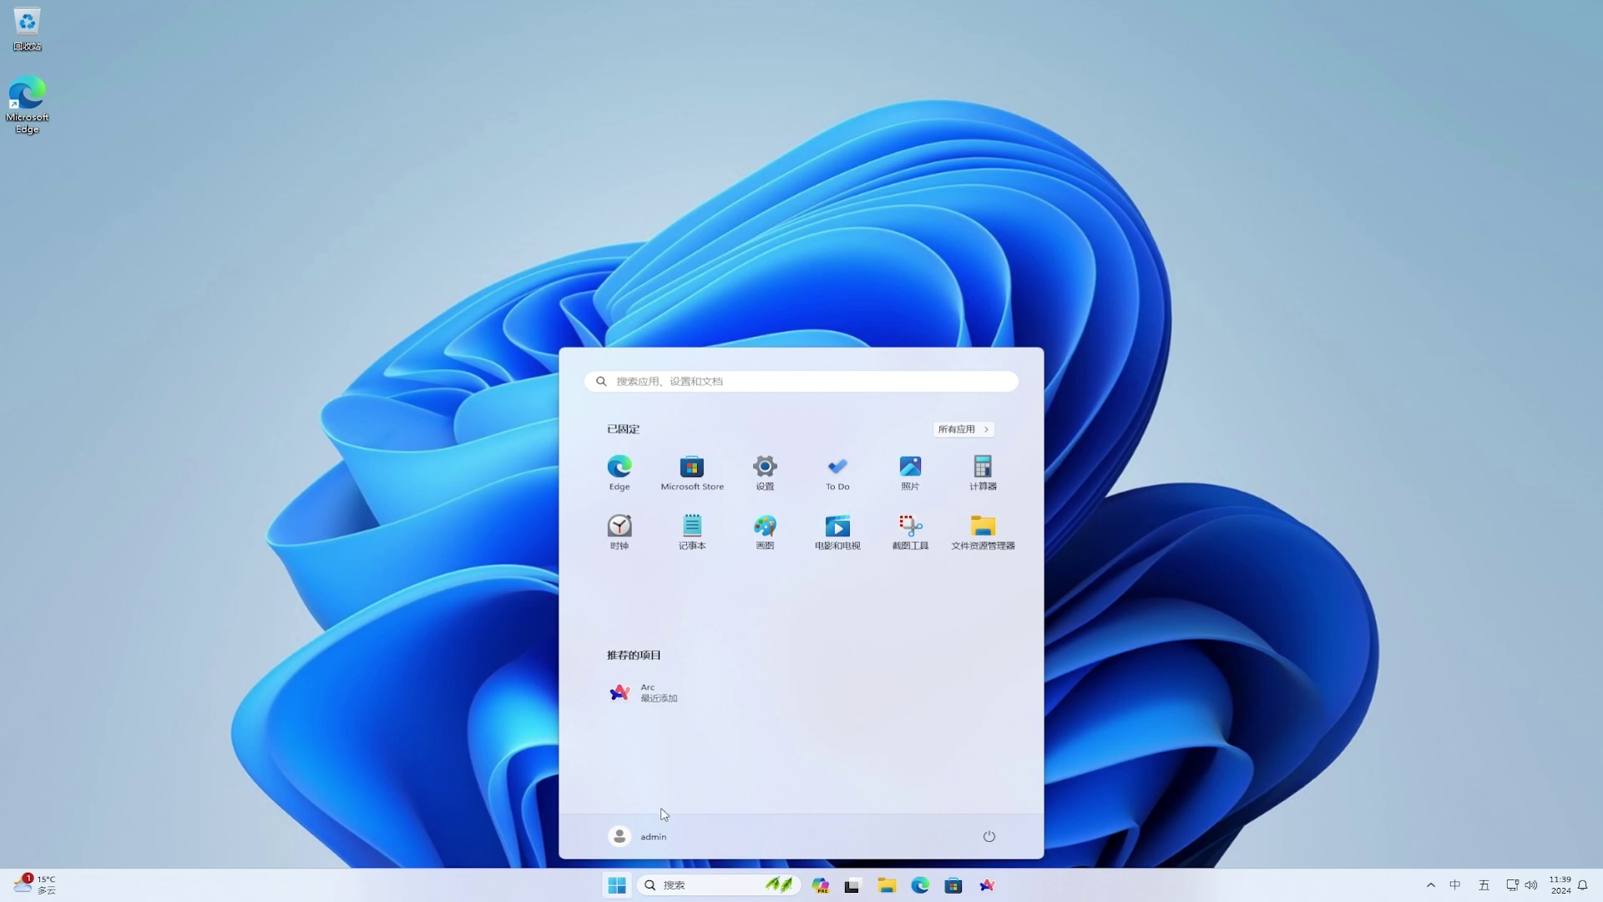
pyautogui.click(768, 487)
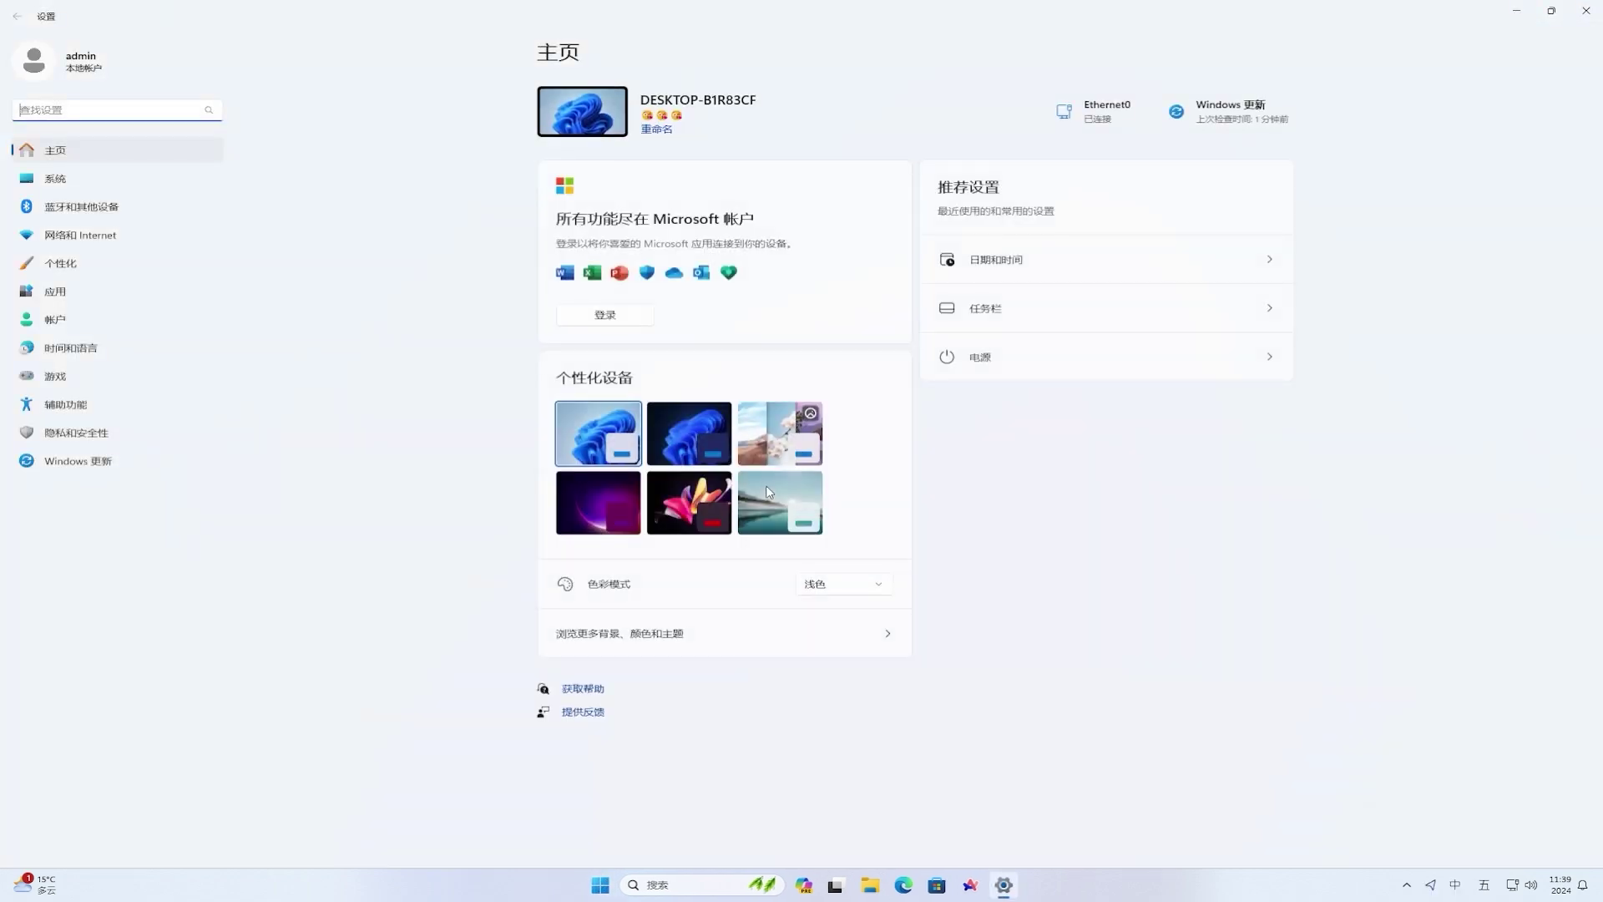
pyautogui.click(88, 470)
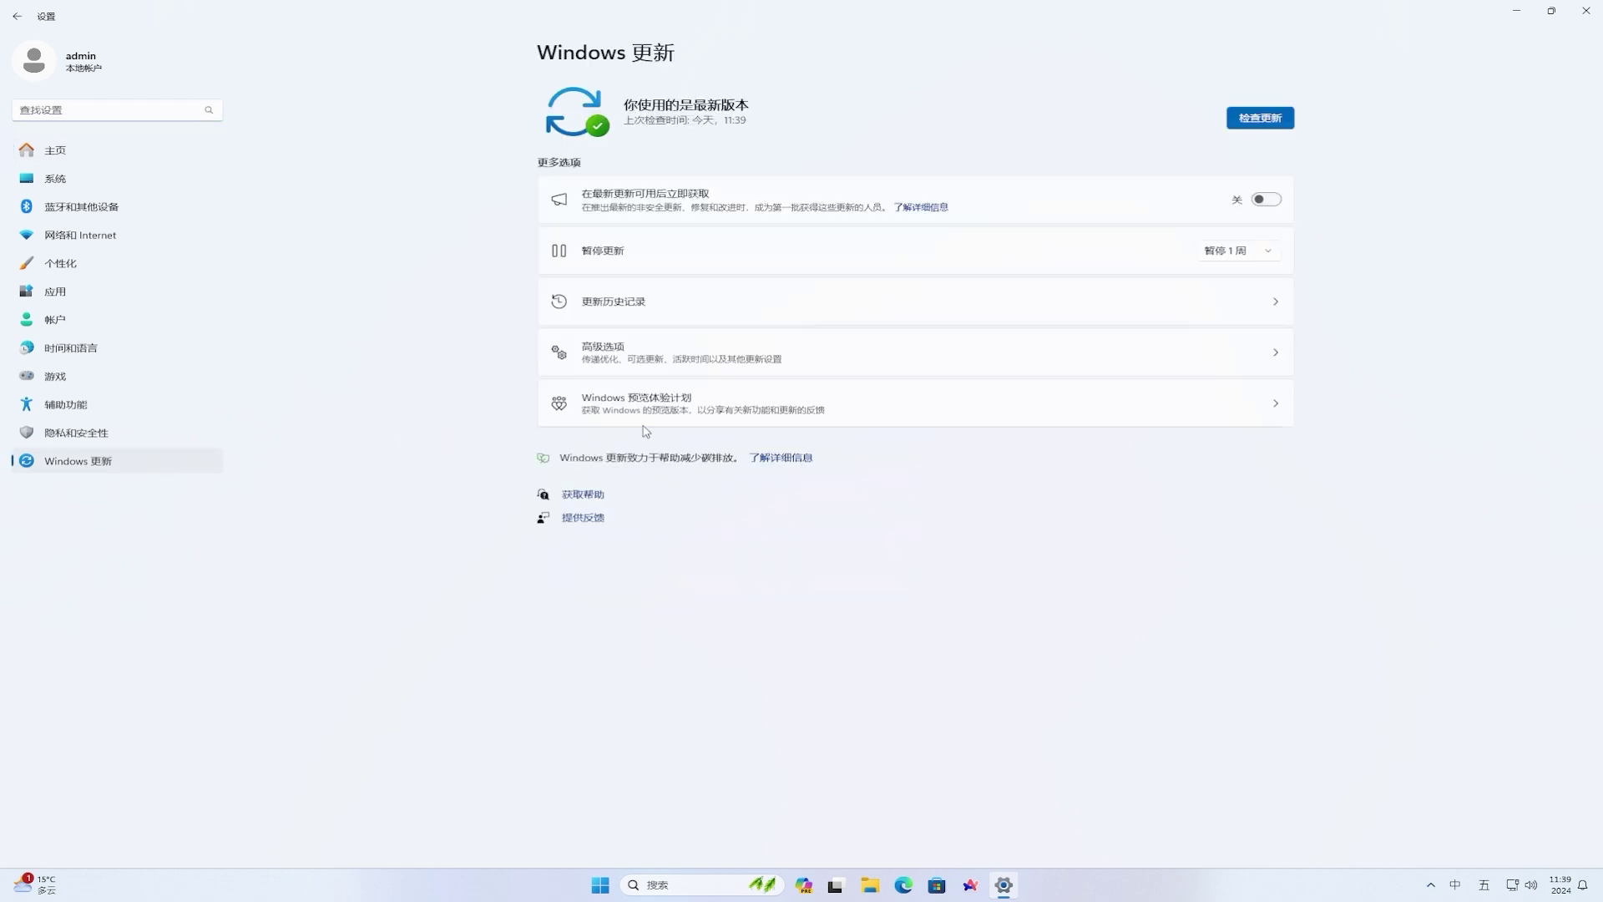
pyautogui.click(876, 414)
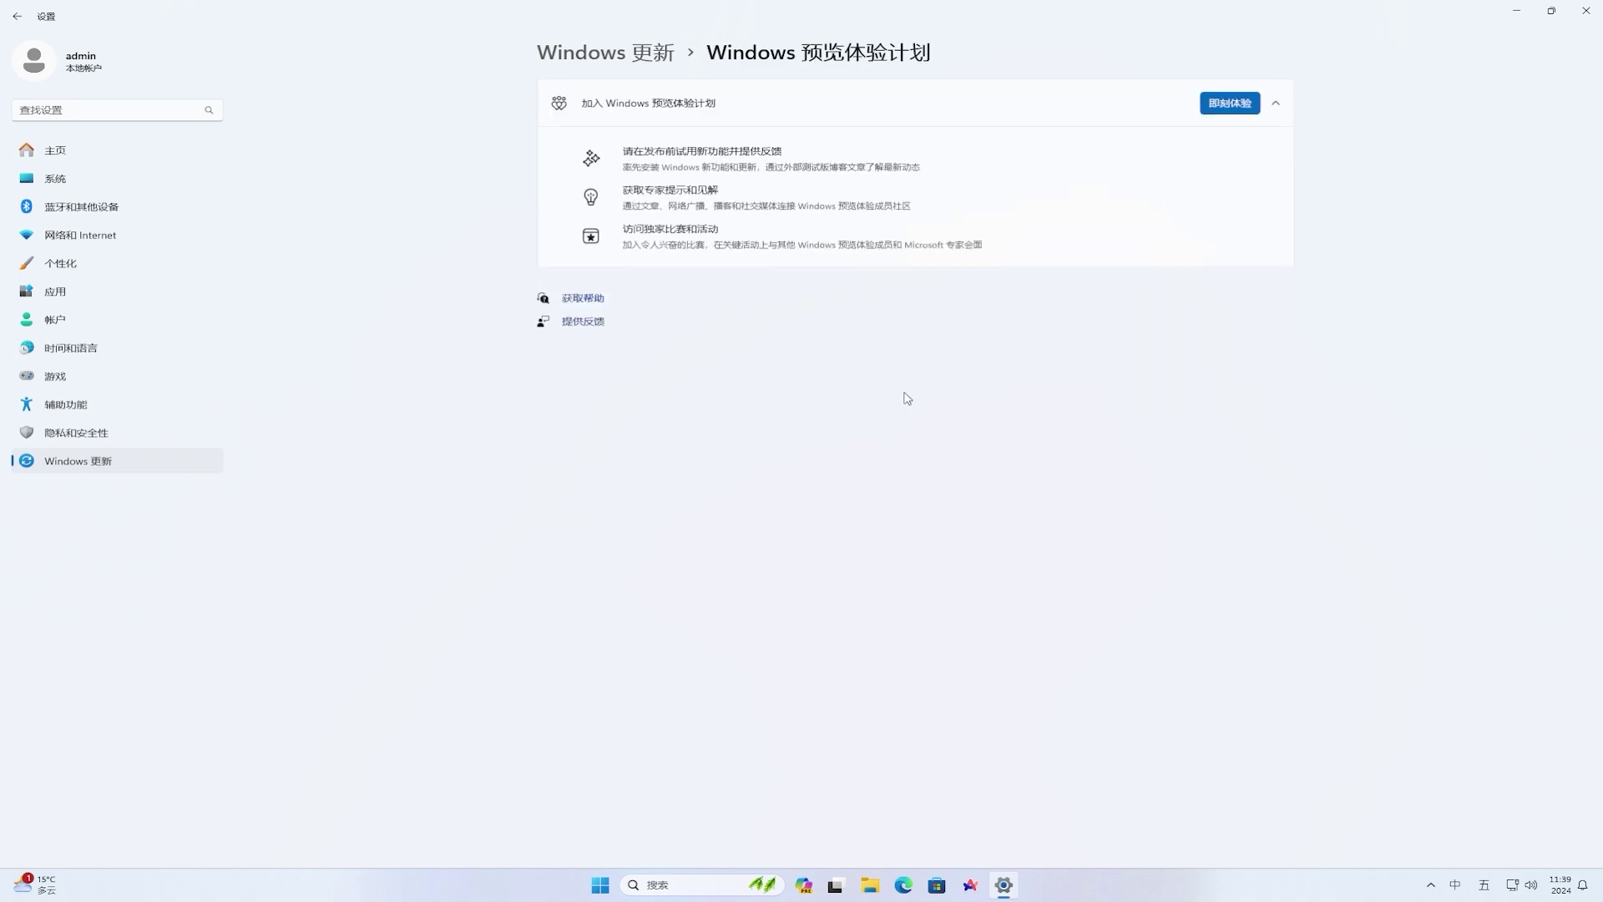
# - Begin the Insider sign-up and choose to link a Microsoft account
pyautogui.click(1216, 108)
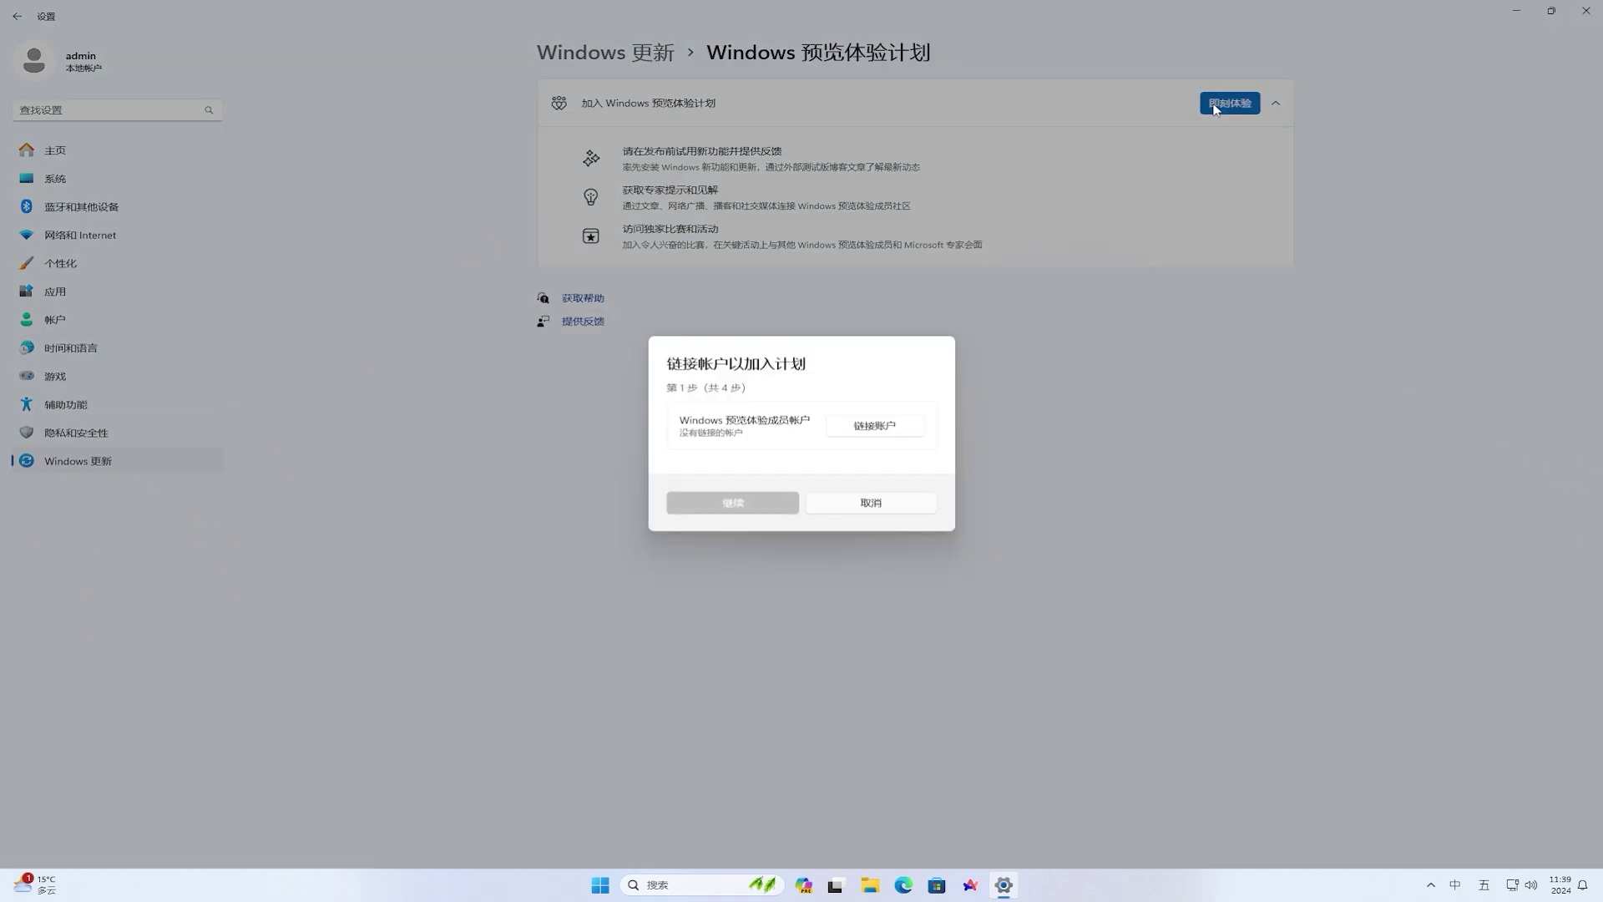
pyautogui.click(897, 424)
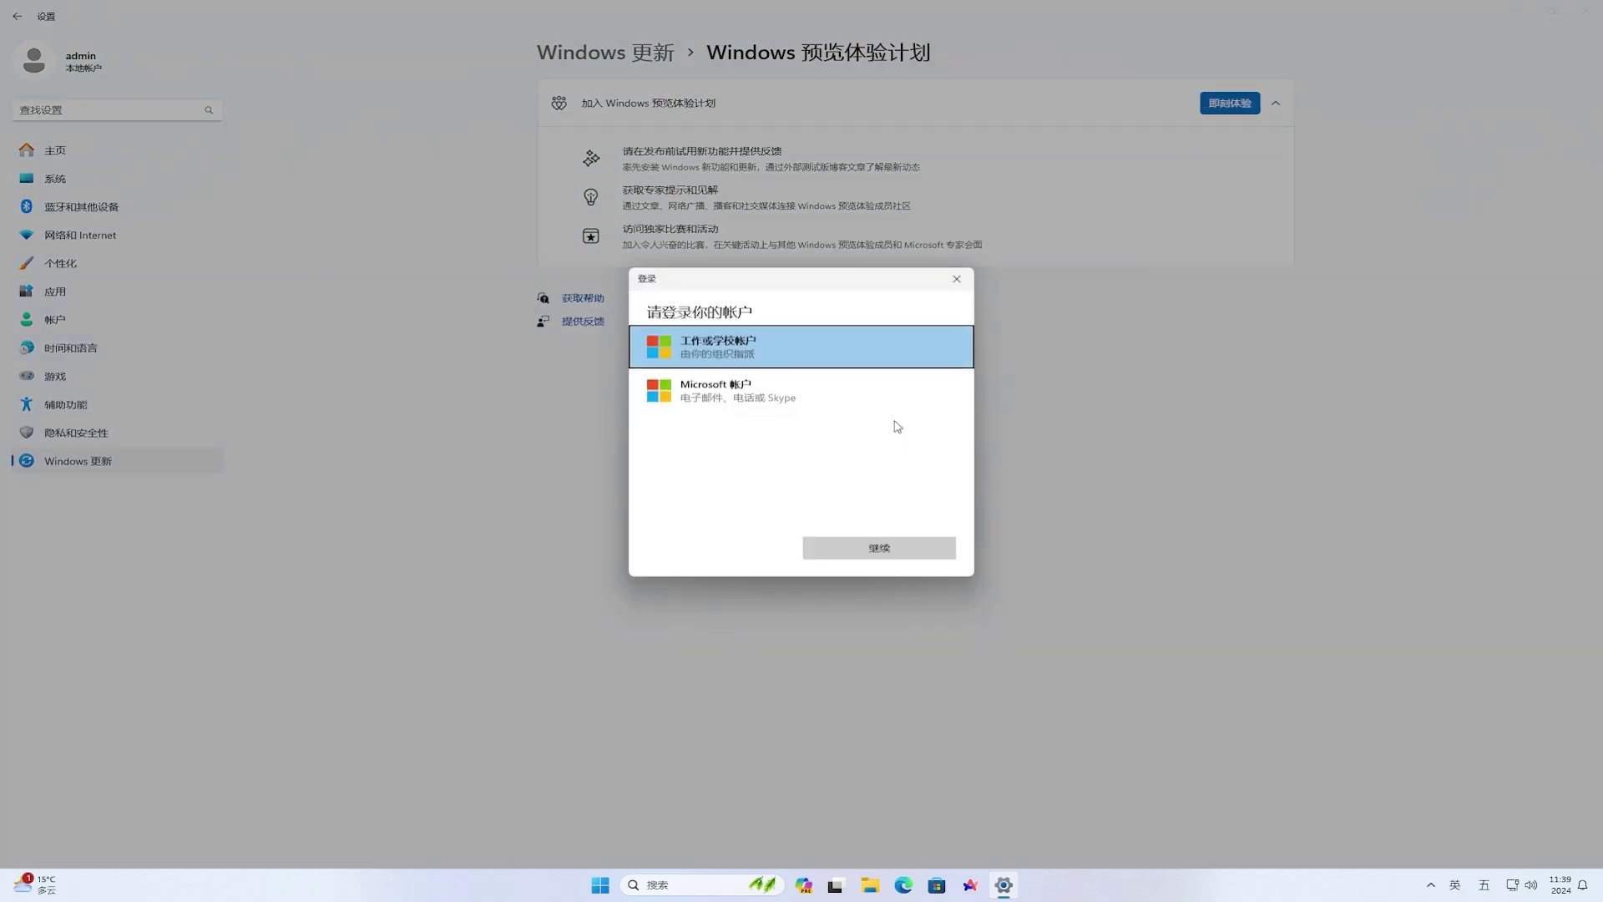
pyautogui.click(698, 397)
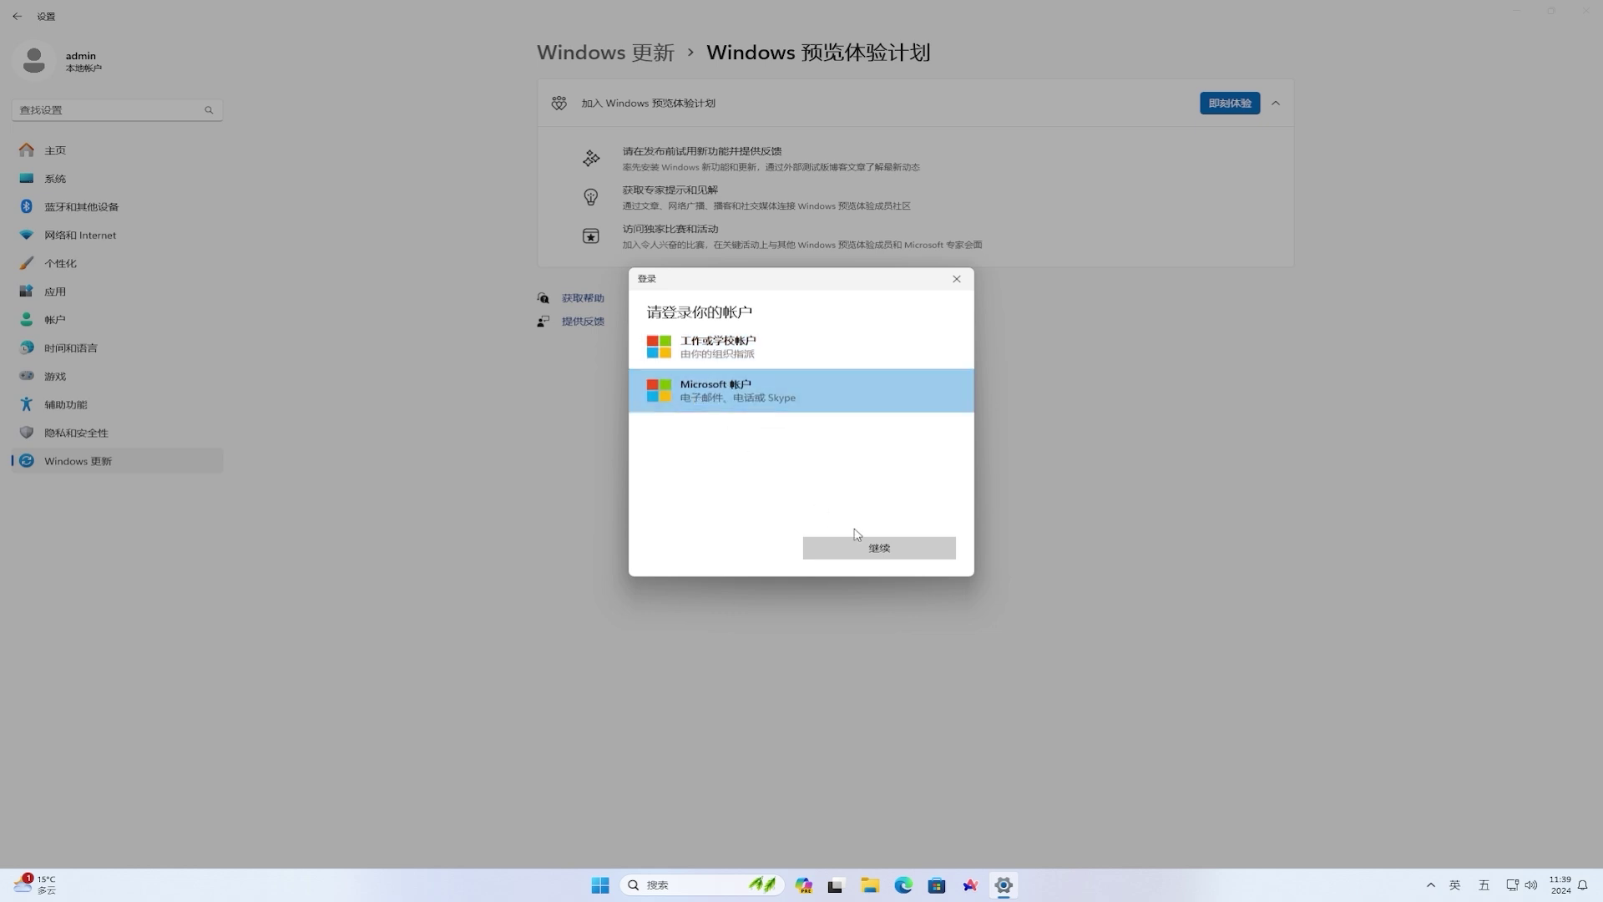
pyautogui.click(878, 549)
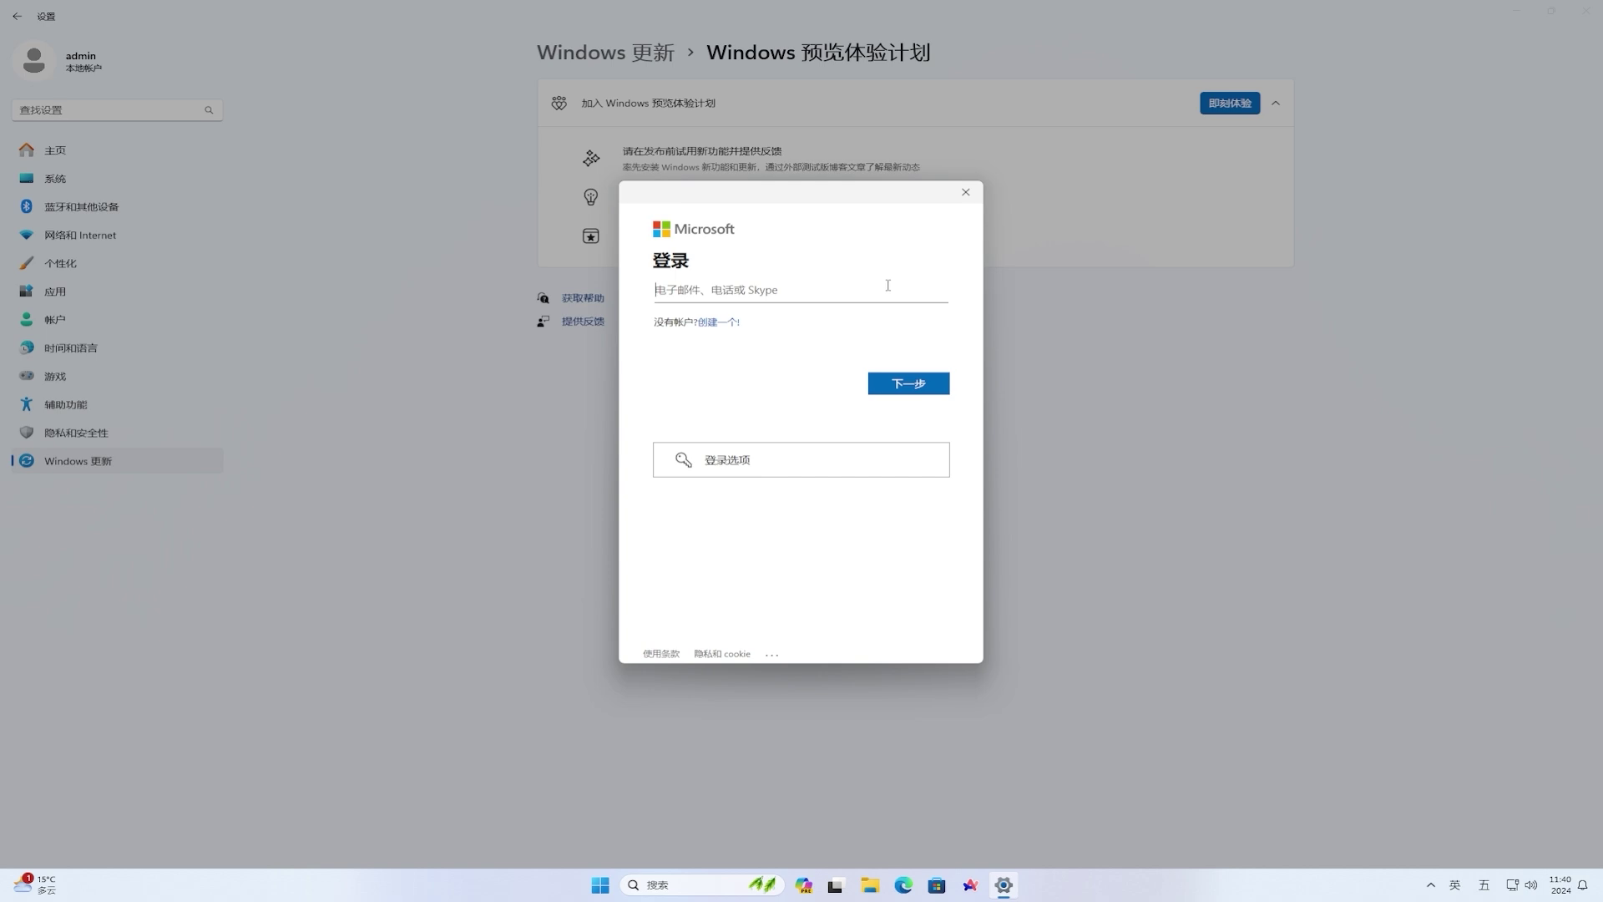
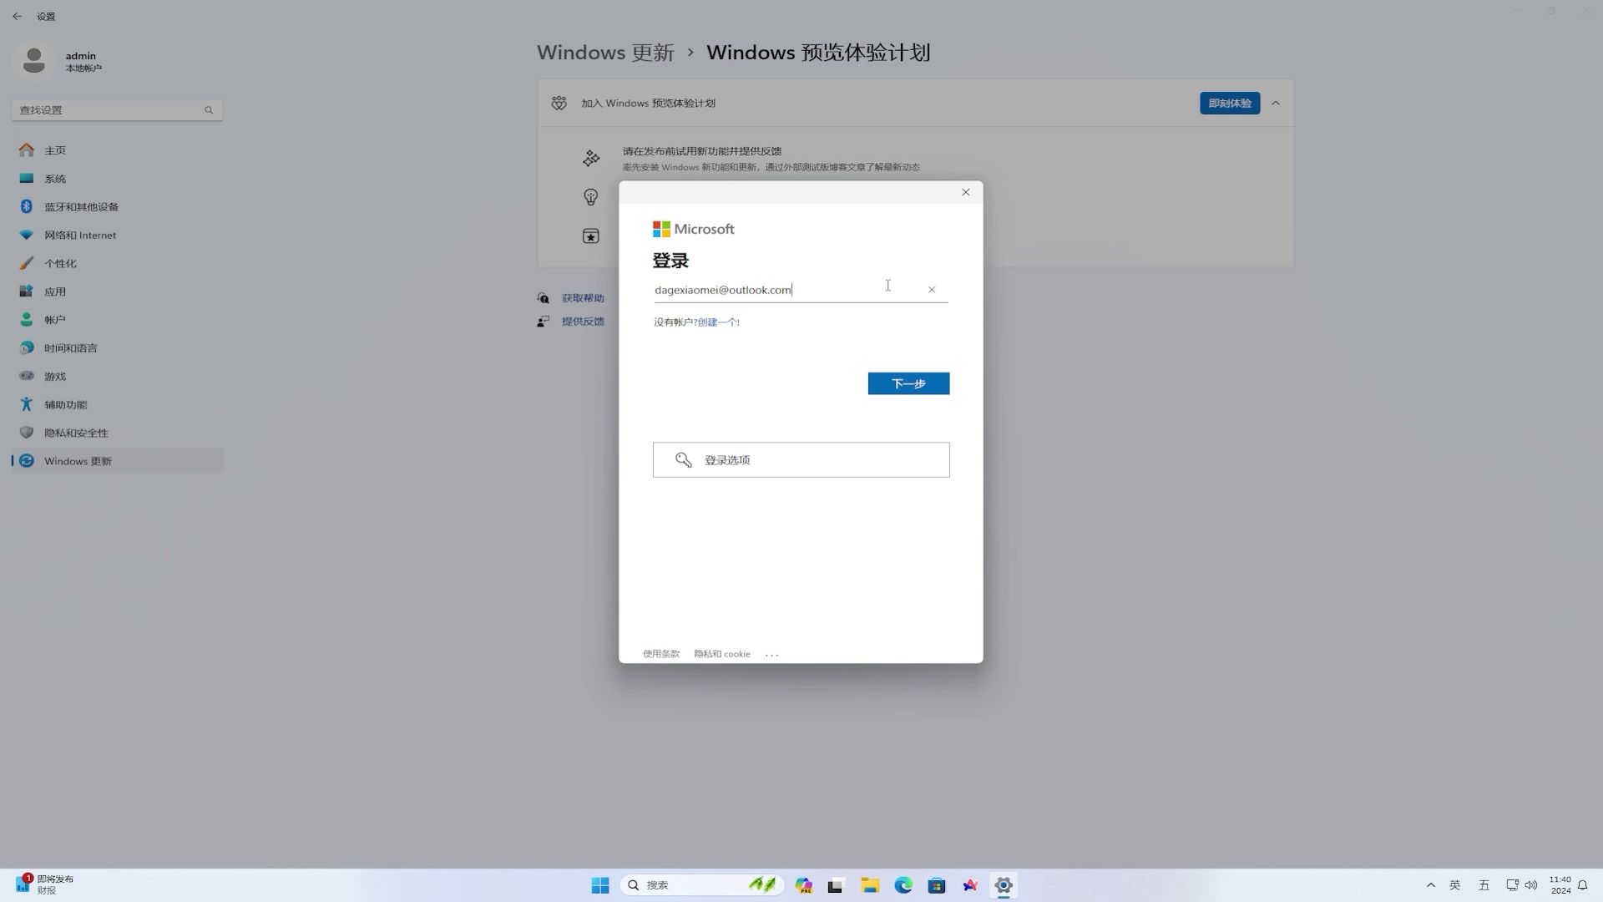
# - Sign in with the account e-mail and password, allowing the account across the device
pyautogui.click(914, 381)
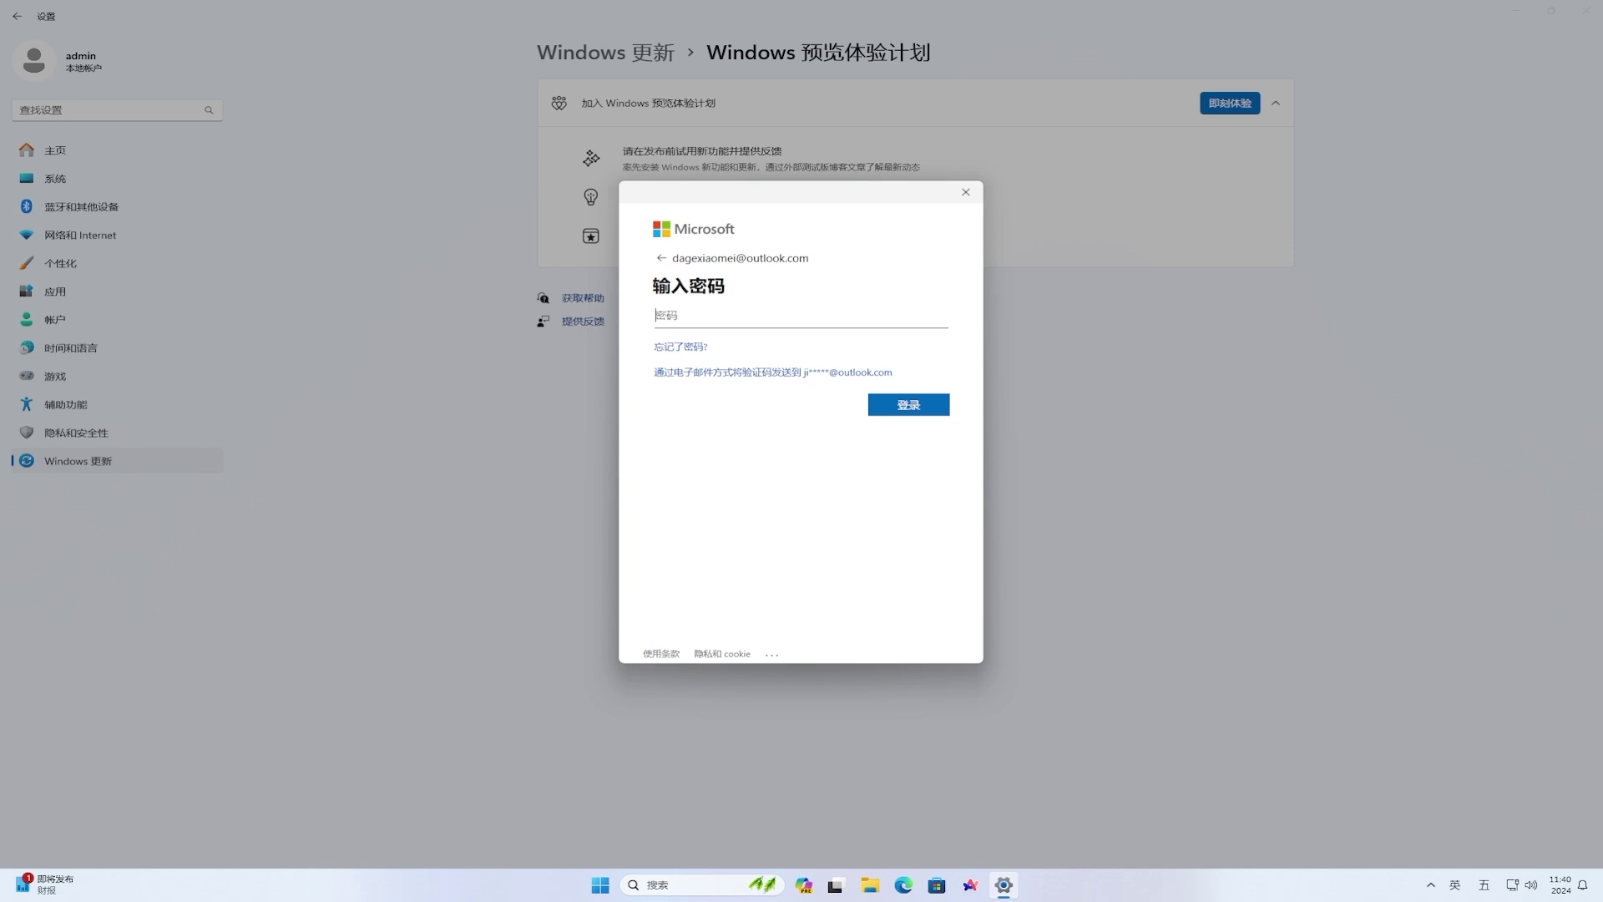
pyautogui.write('****************')
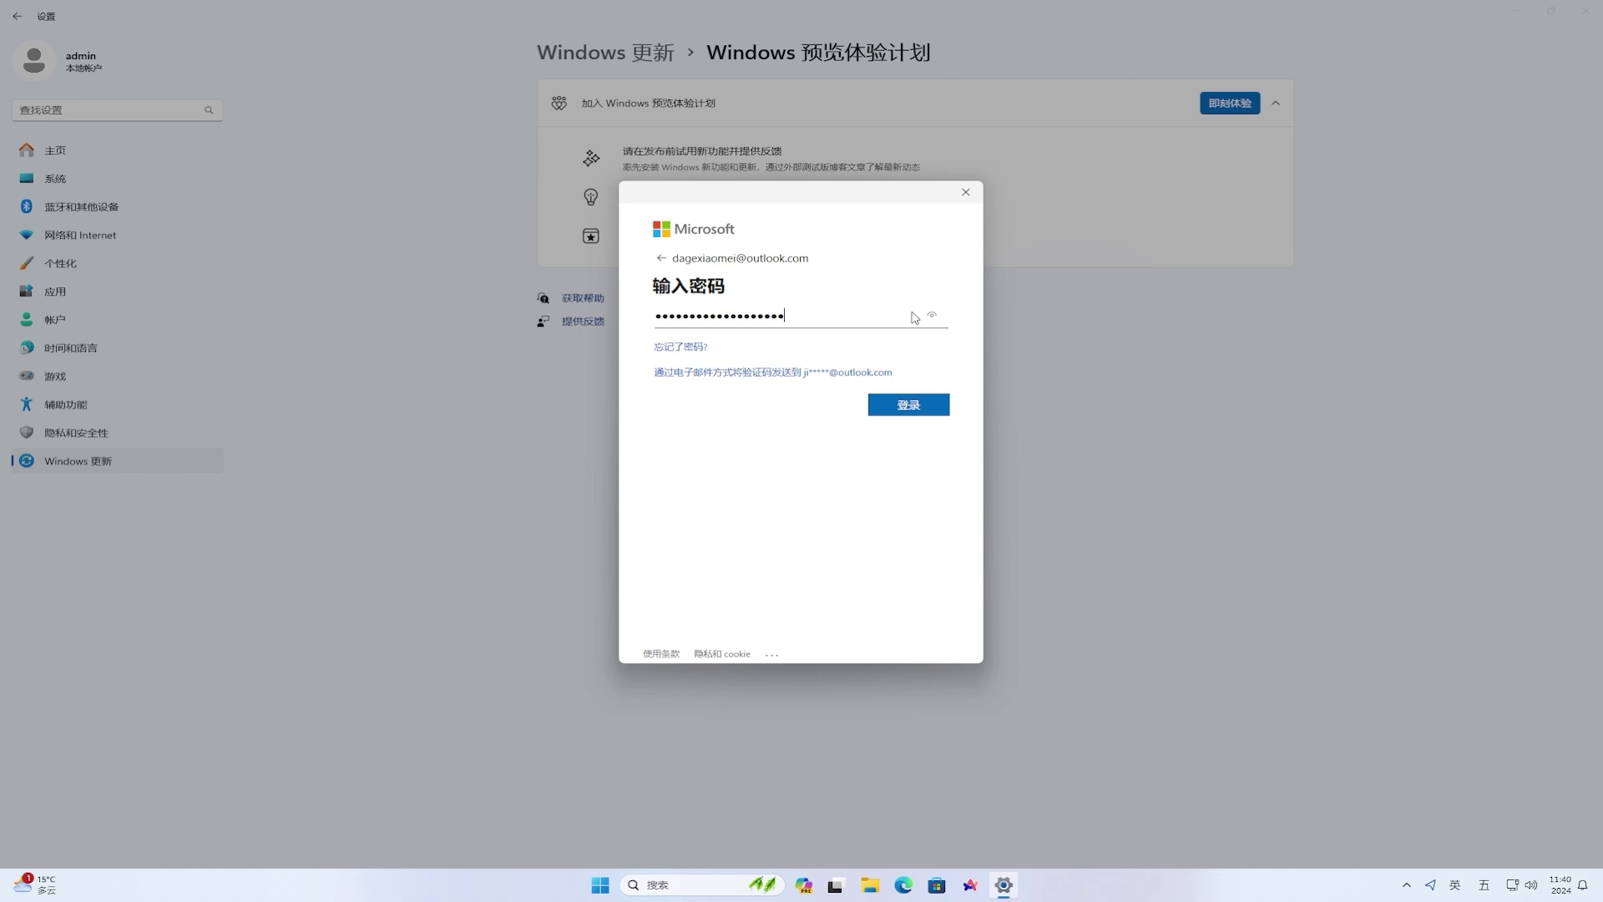
pyautogui.click(913, 405)
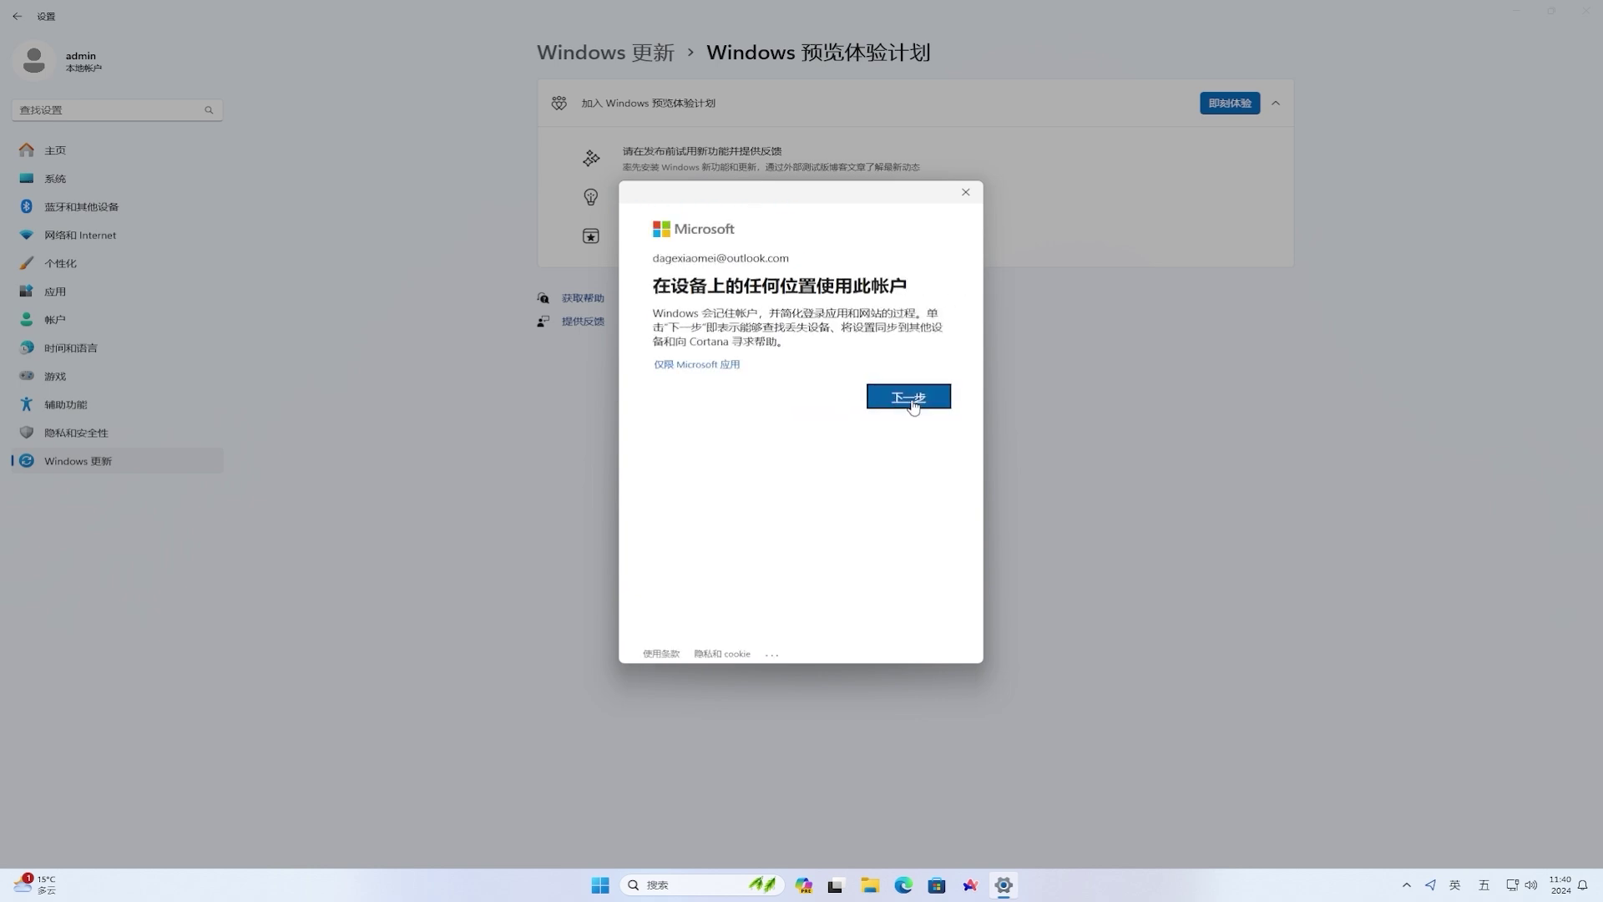
pyautogui.click(912, 399)
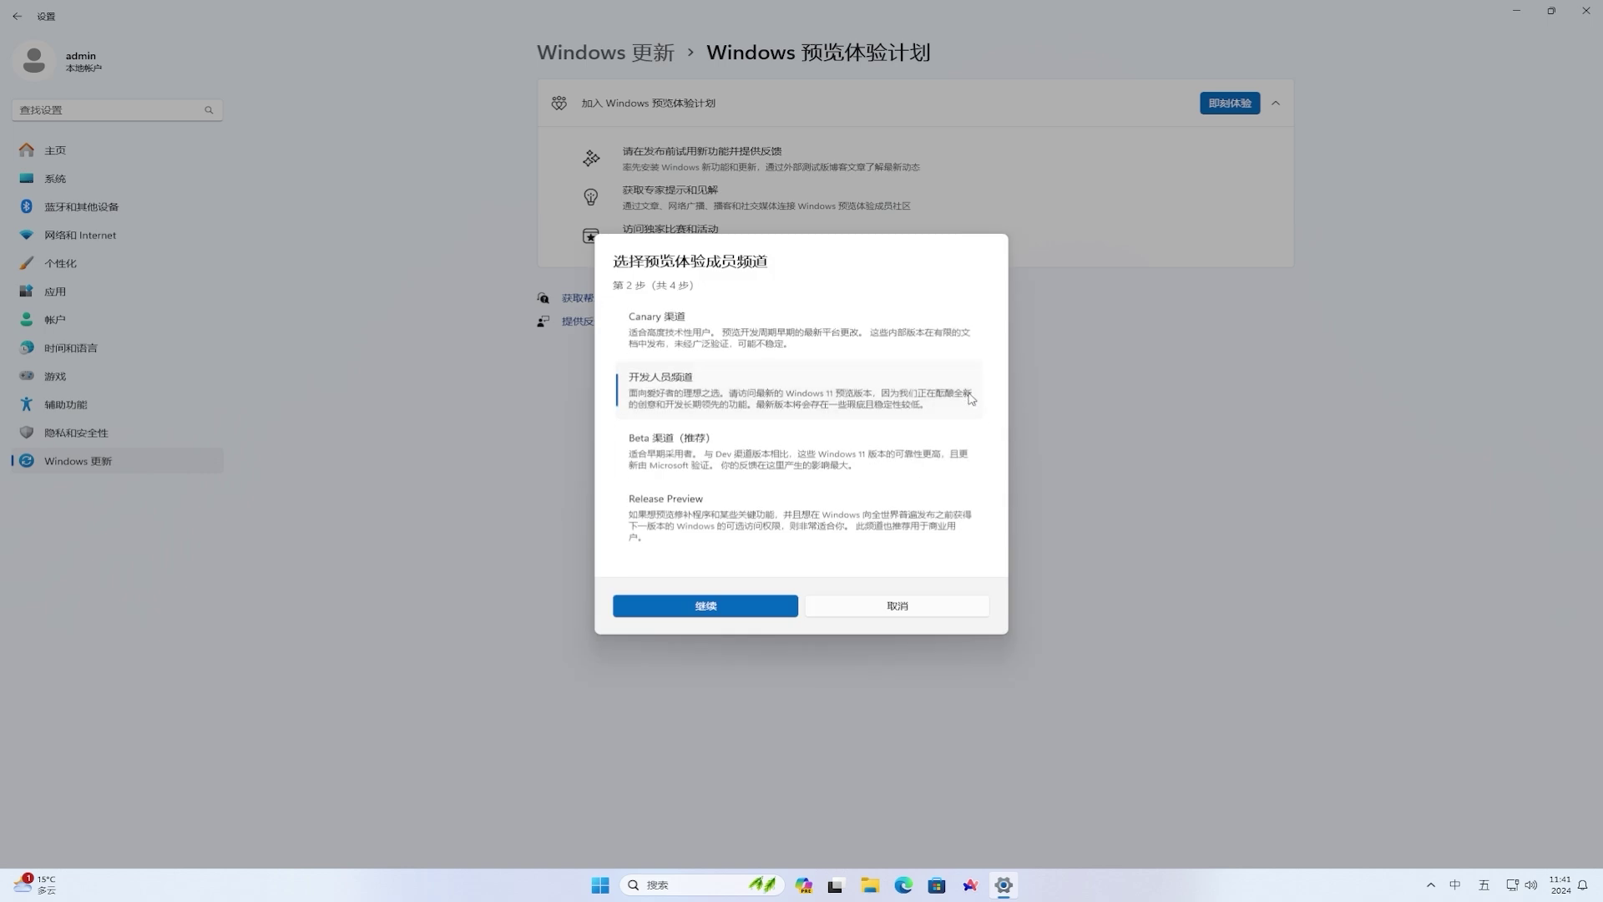
# - Choose the Beta channel, accept the warning and agreement, and restart the PC
pyautogui.click(964, 460)
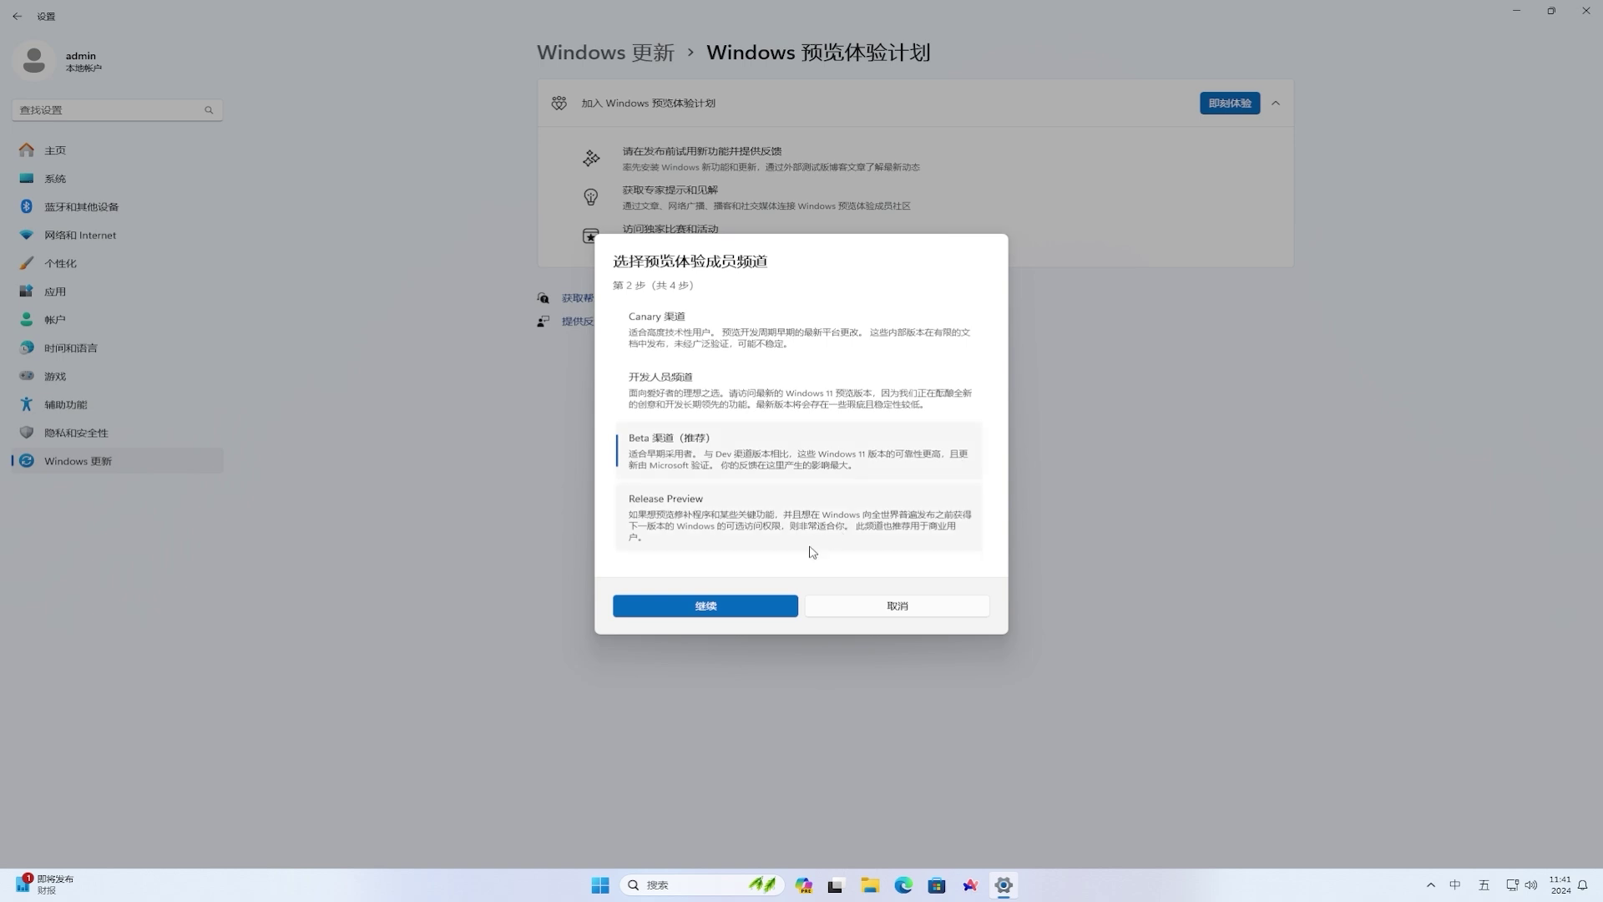
pyautogui.click(720, 607)
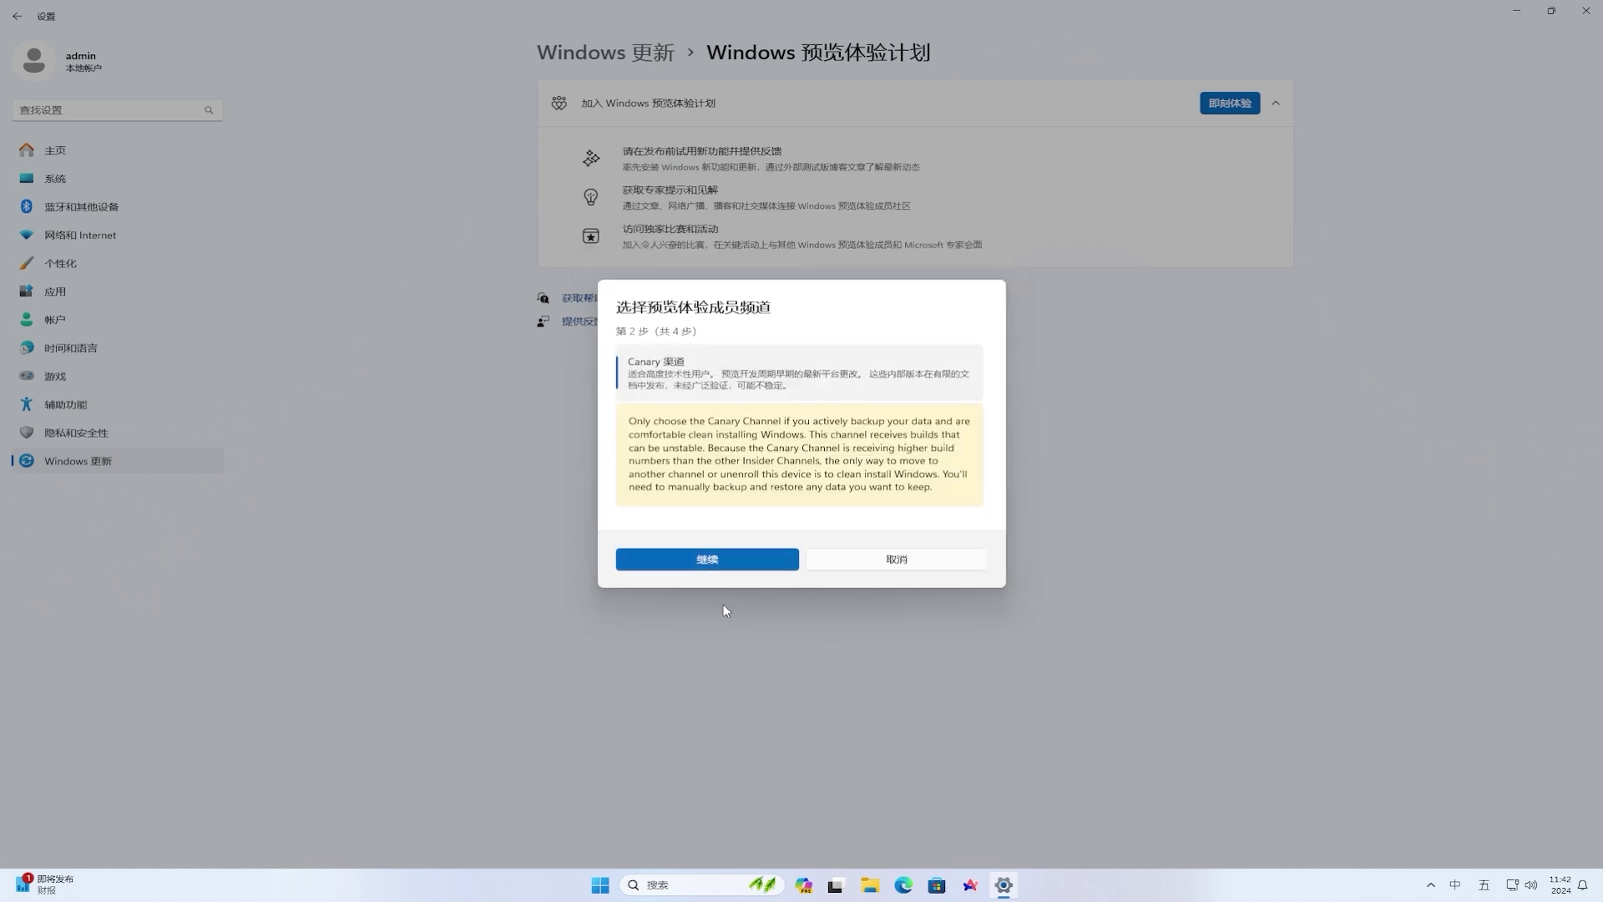
pyautogui.click(715, 566)
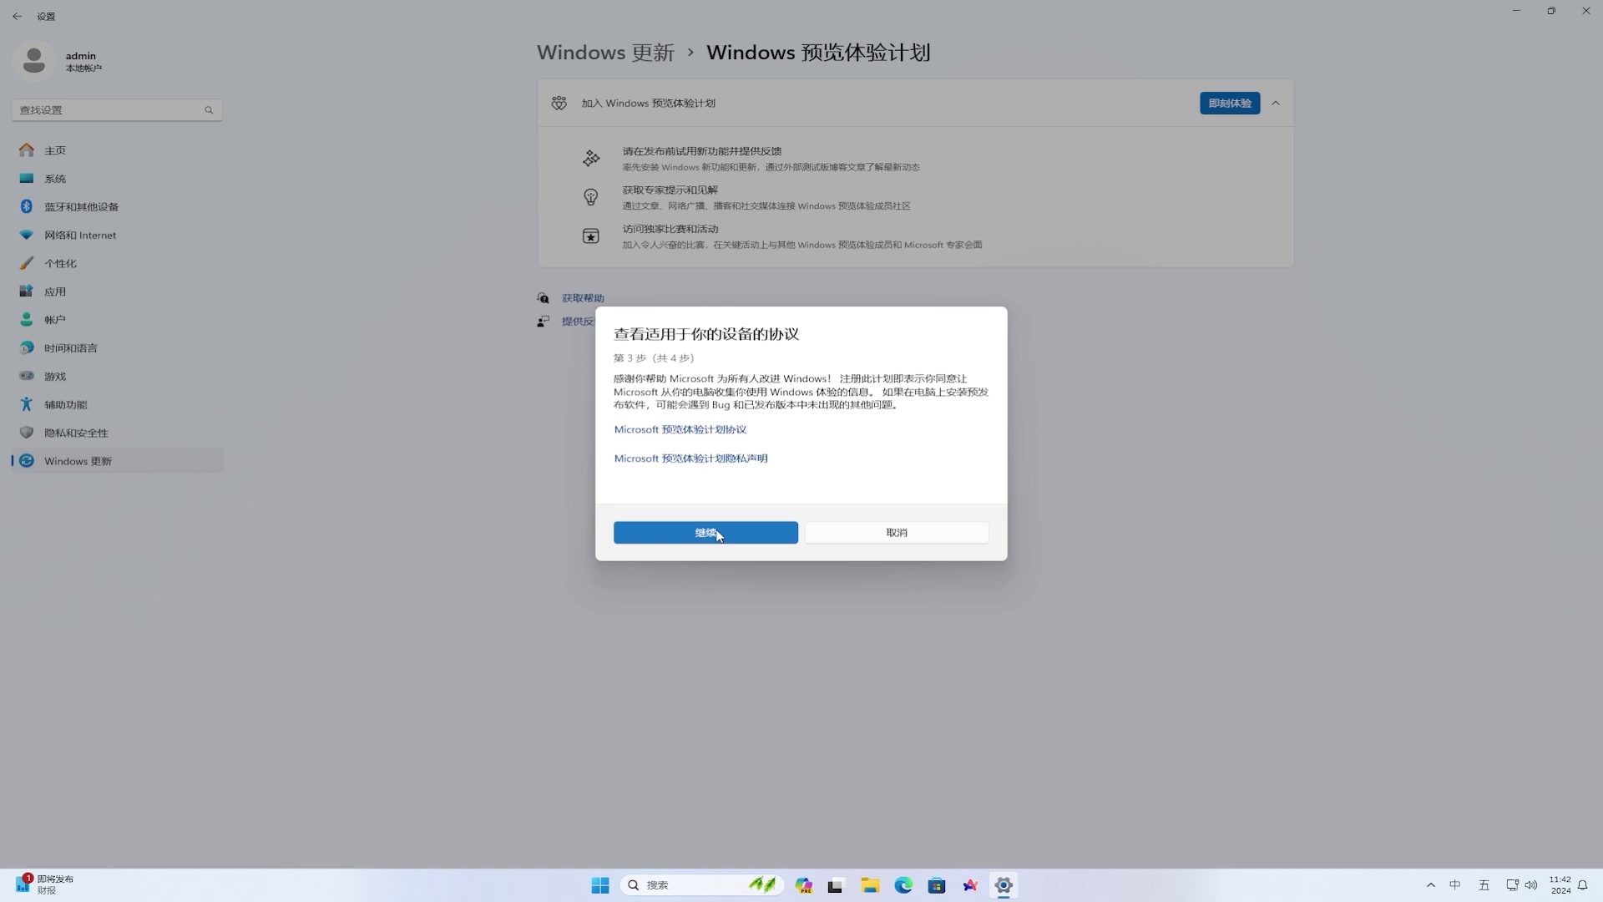
pyautogui.click(718, 535)
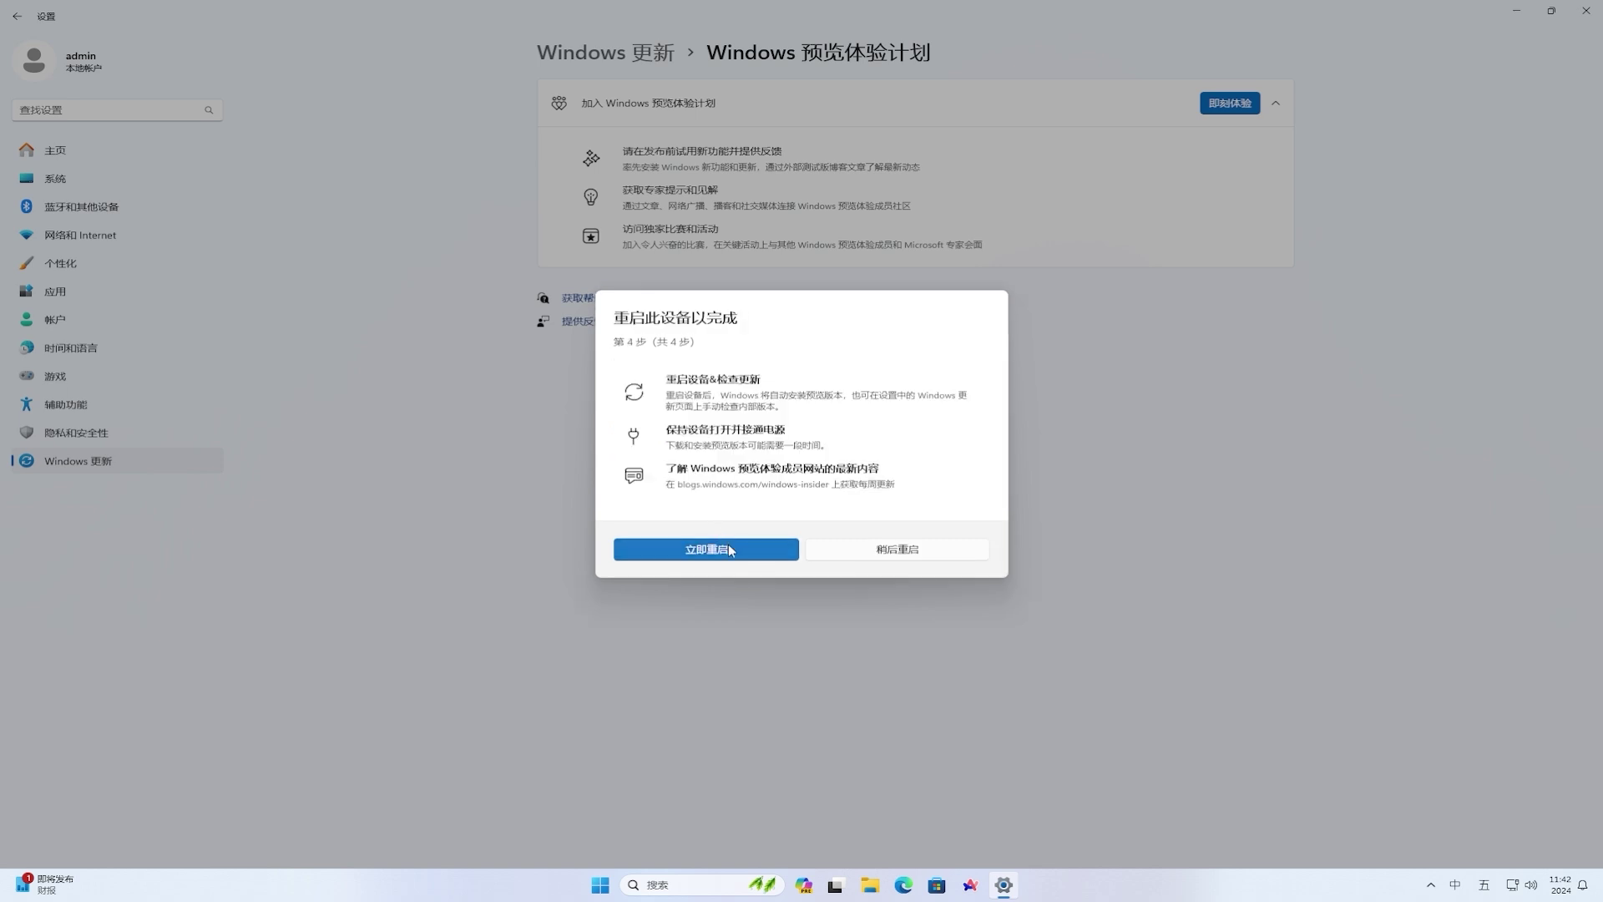
pyautogui.click(729, 551)
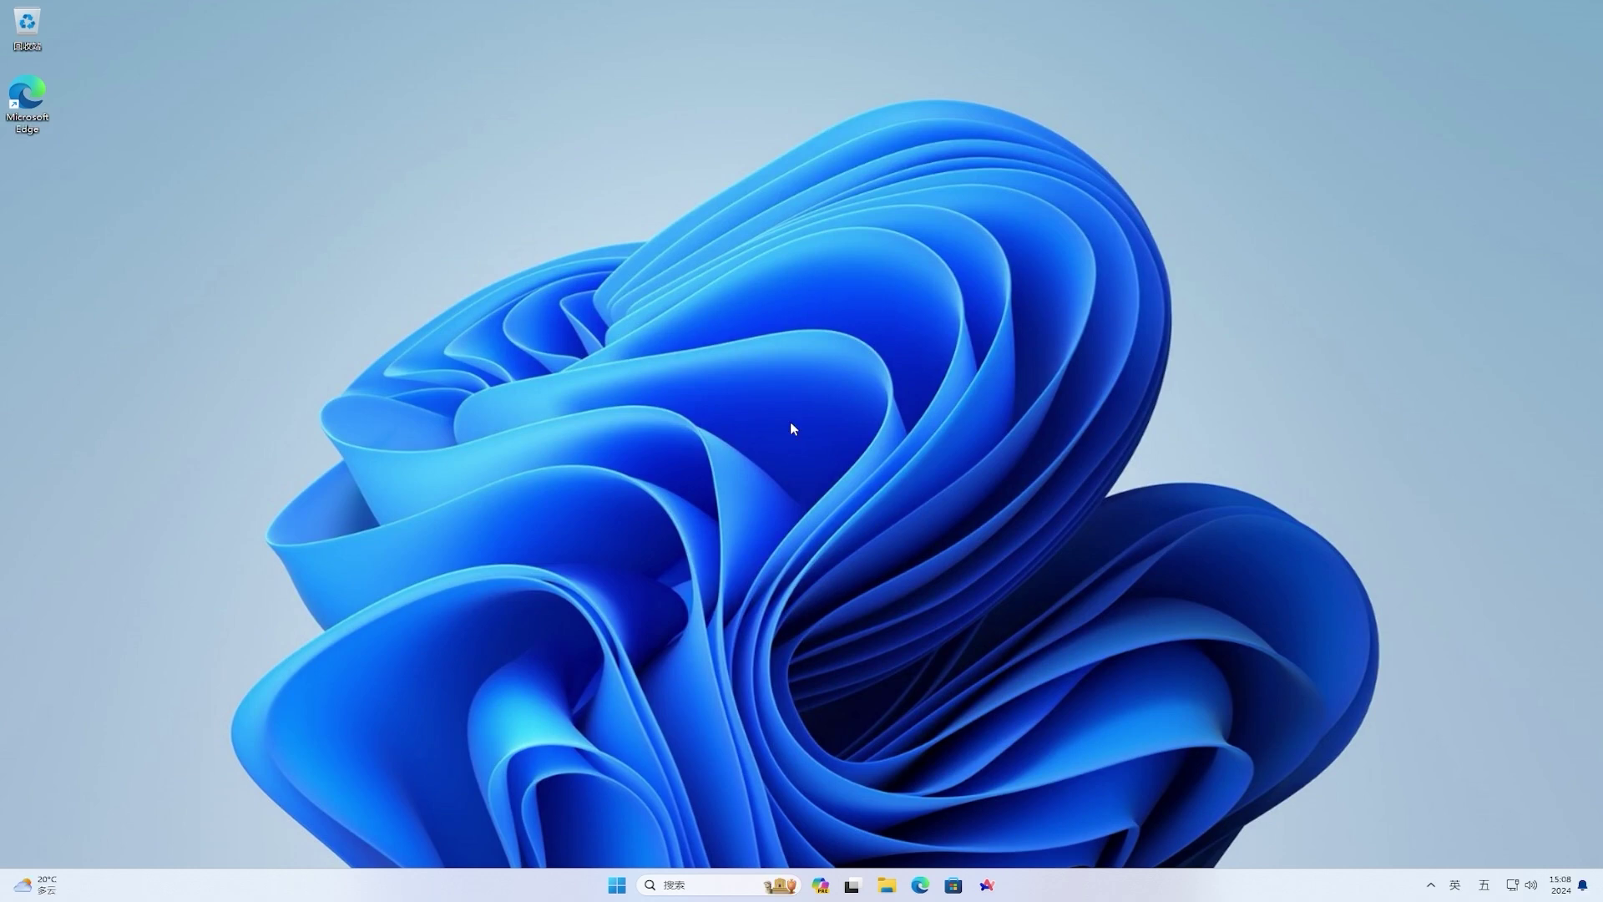
# - Enable 'Get the latest updates as soon as they're available', install 10.0.22635.3640 and restart
pyautogui.click(617, 888)
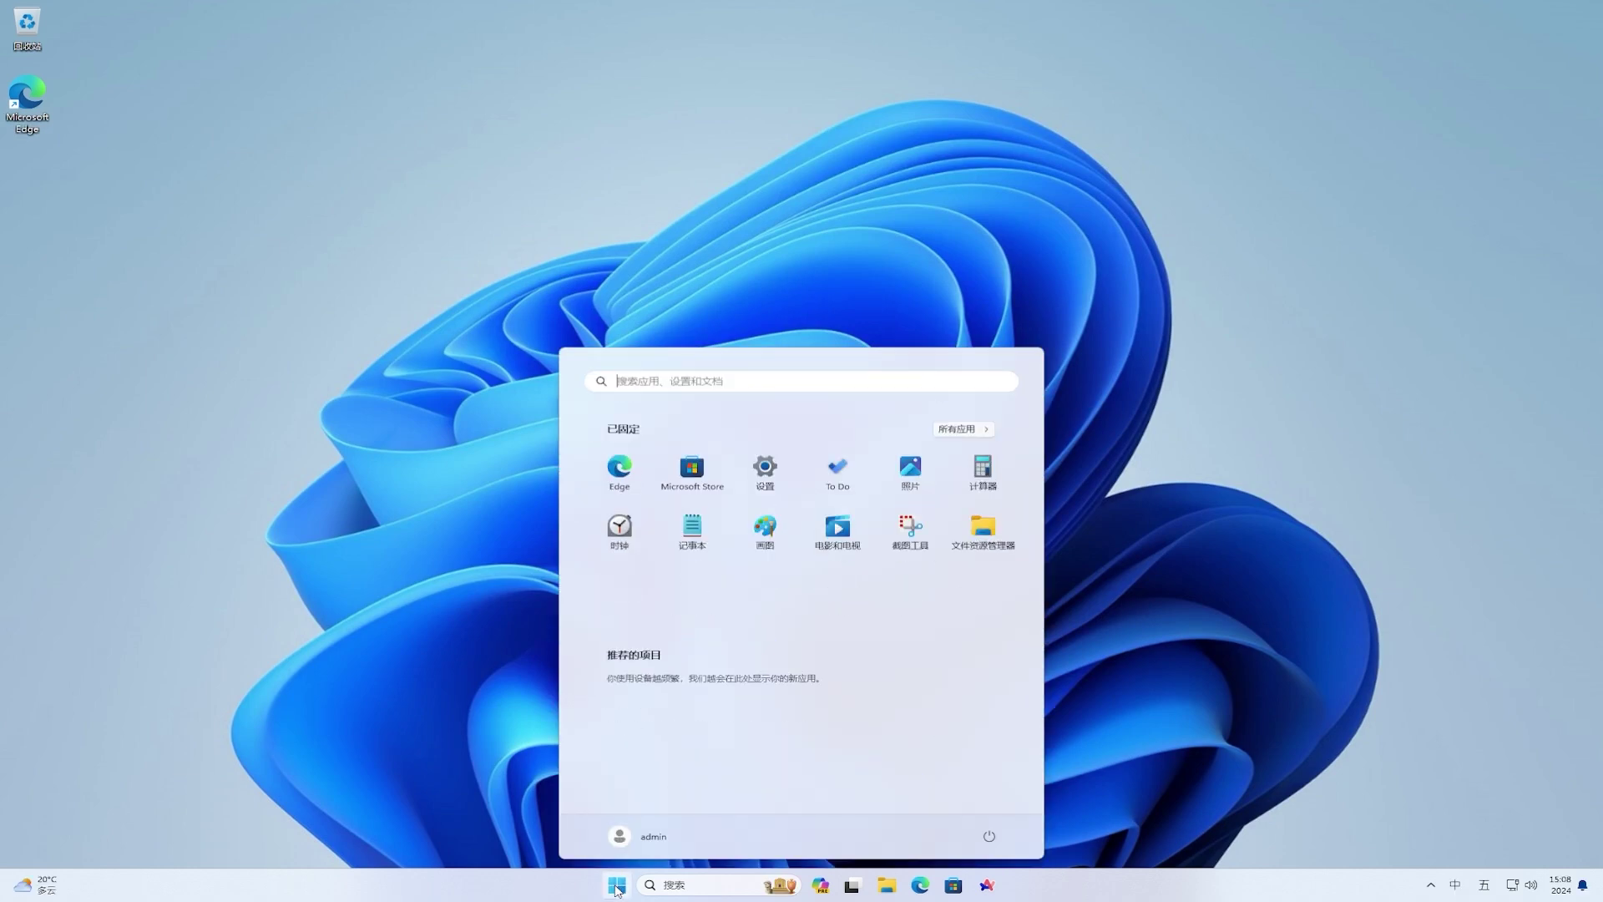
pyautogui.click(766, 484)
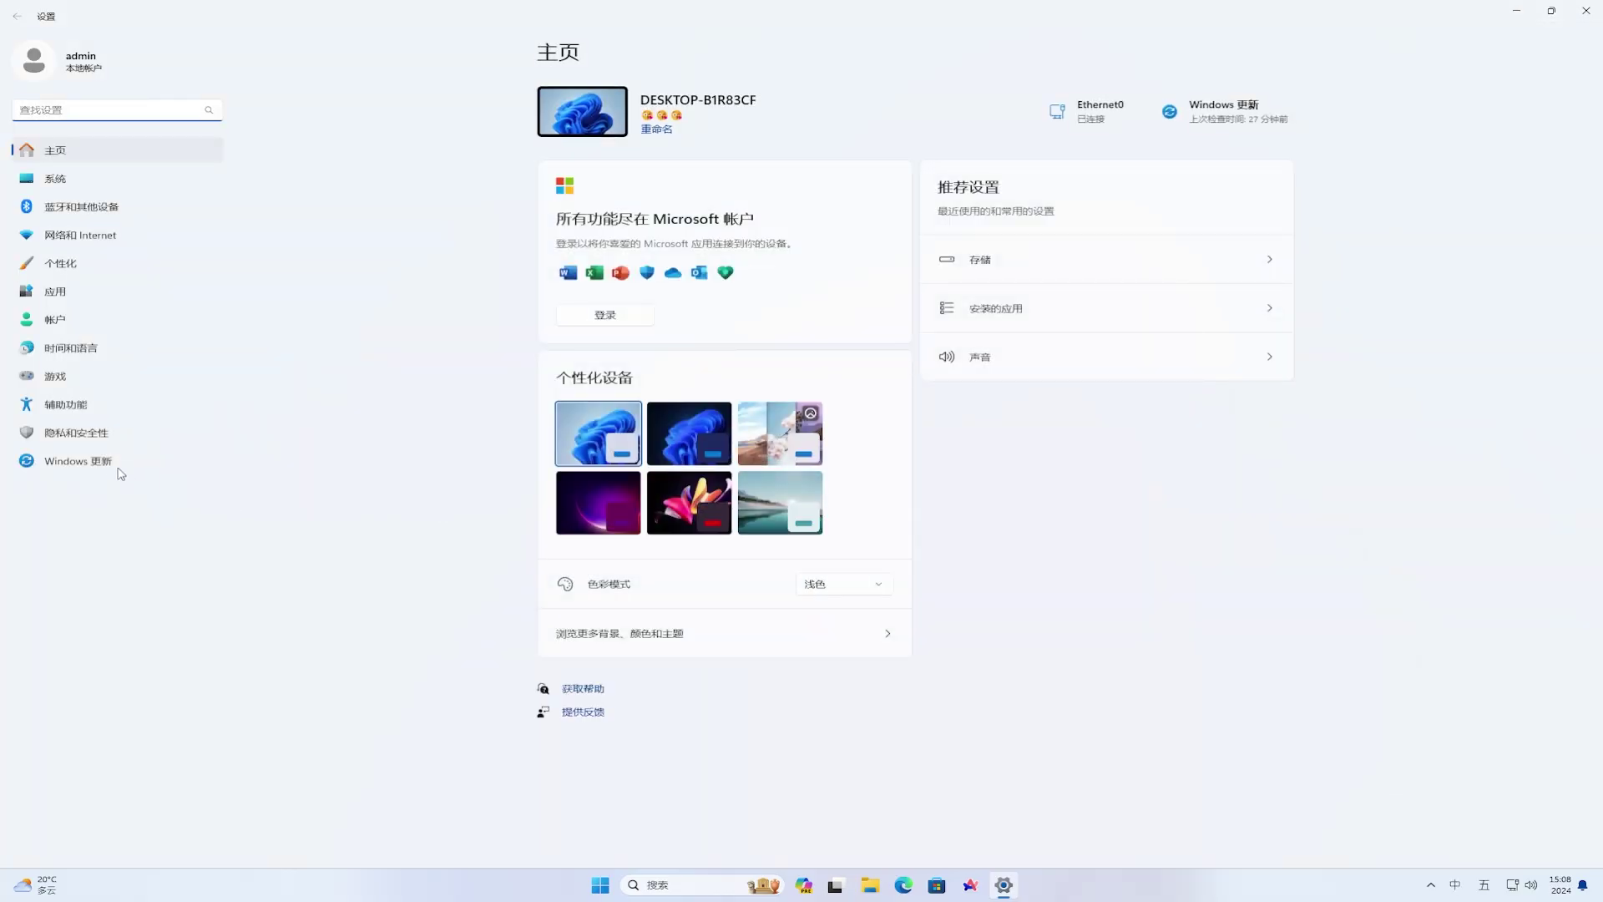
pyautogui.click(108, 467)
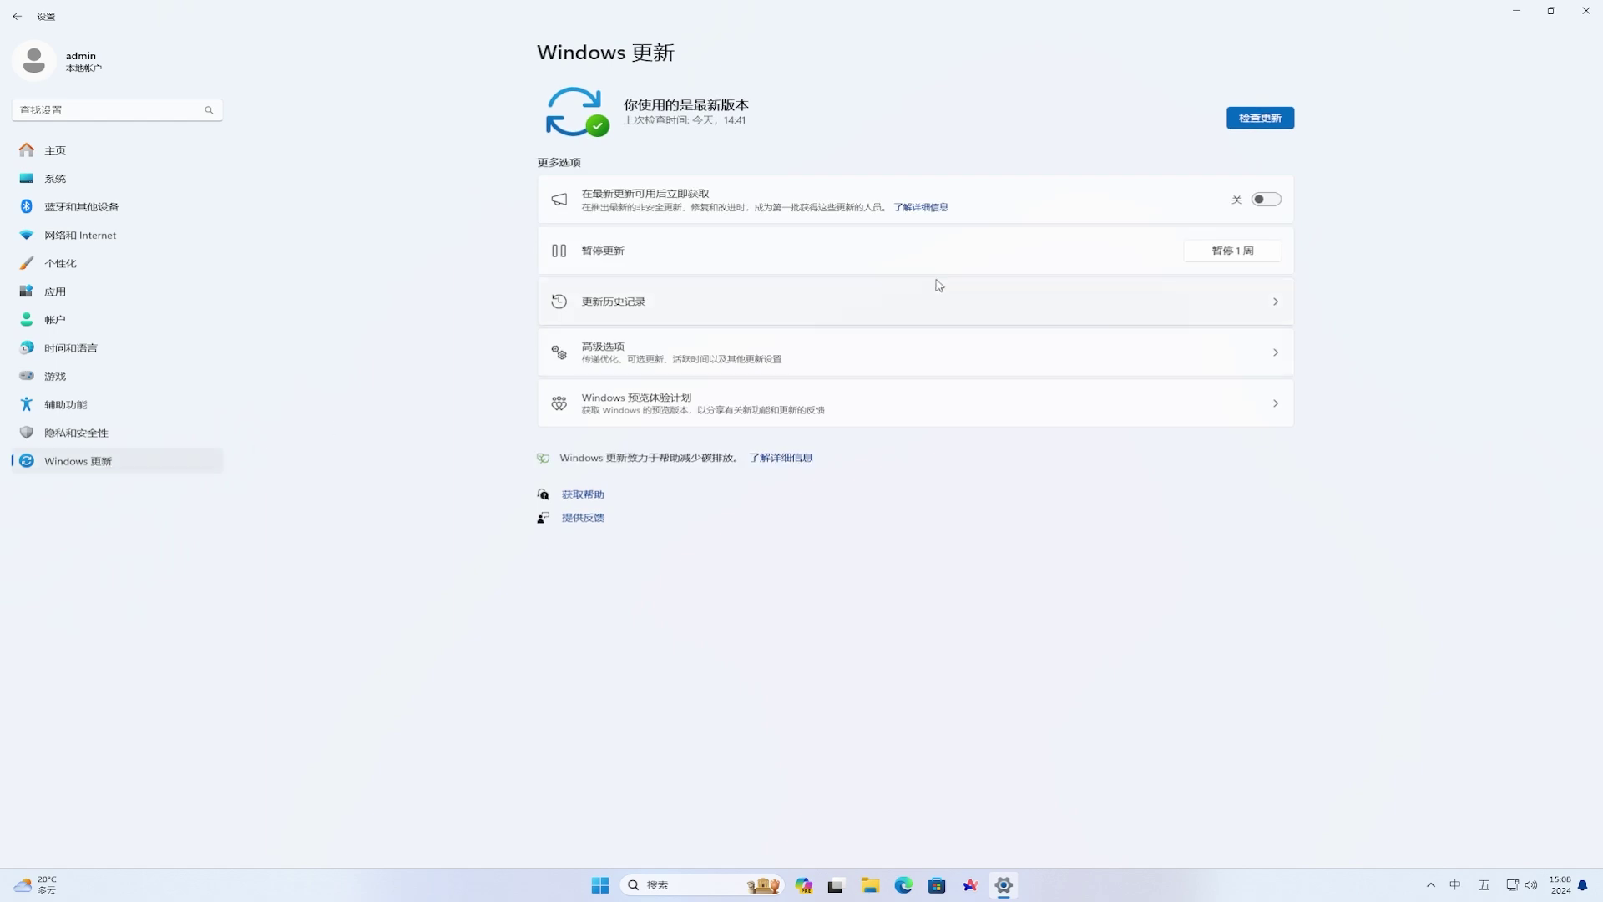
pyautogui.click(1276, 201)
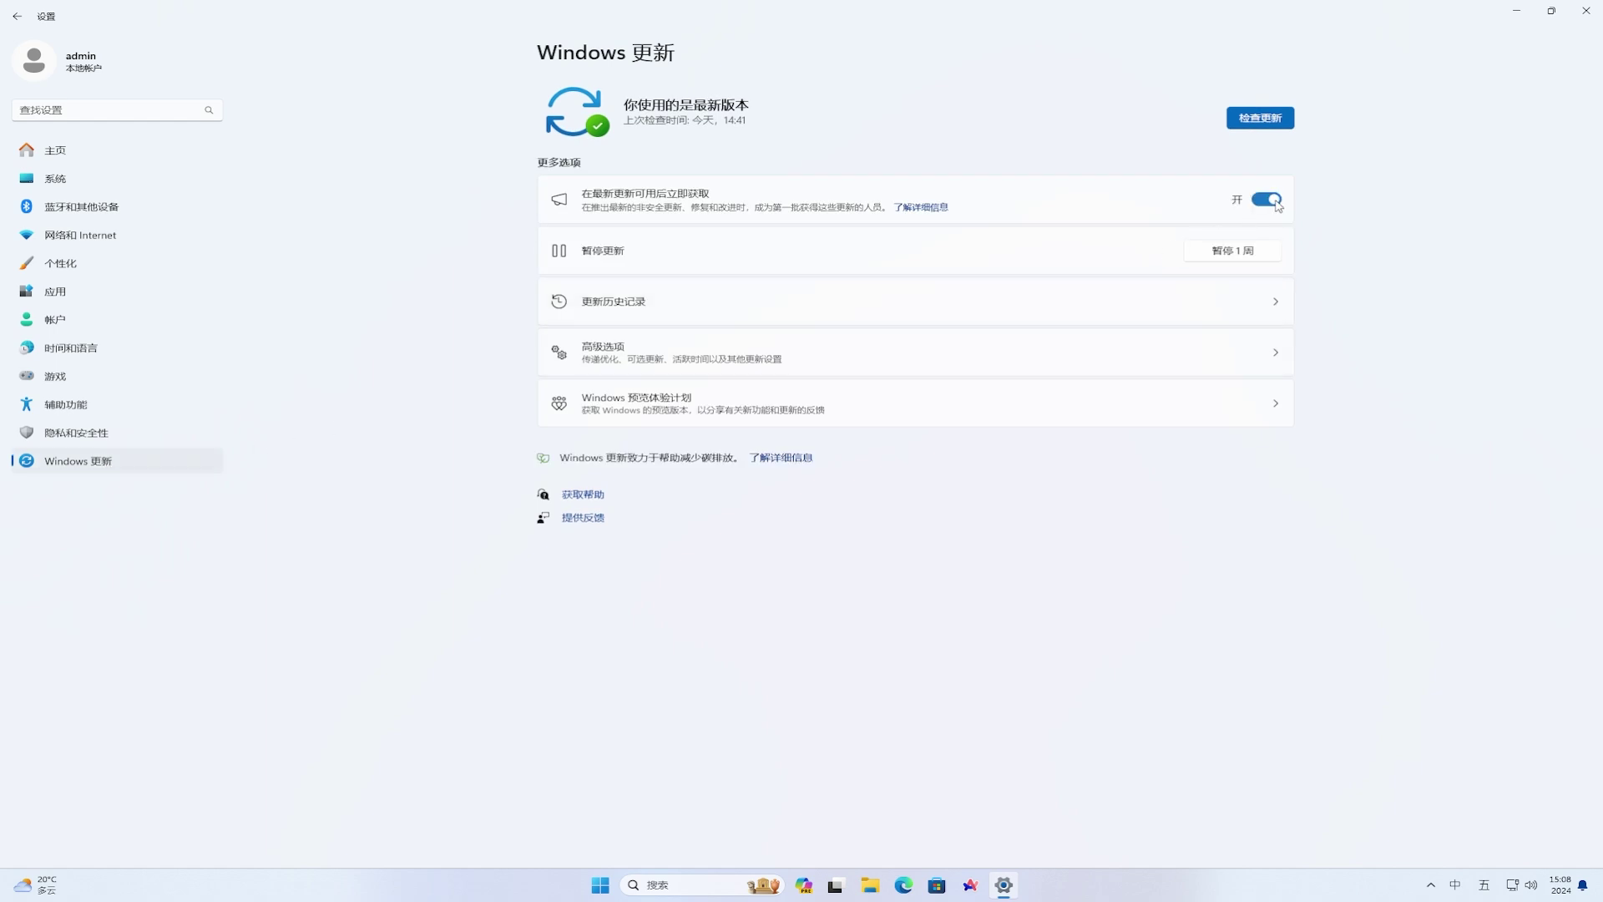
pyautogui.click(1265, 120)
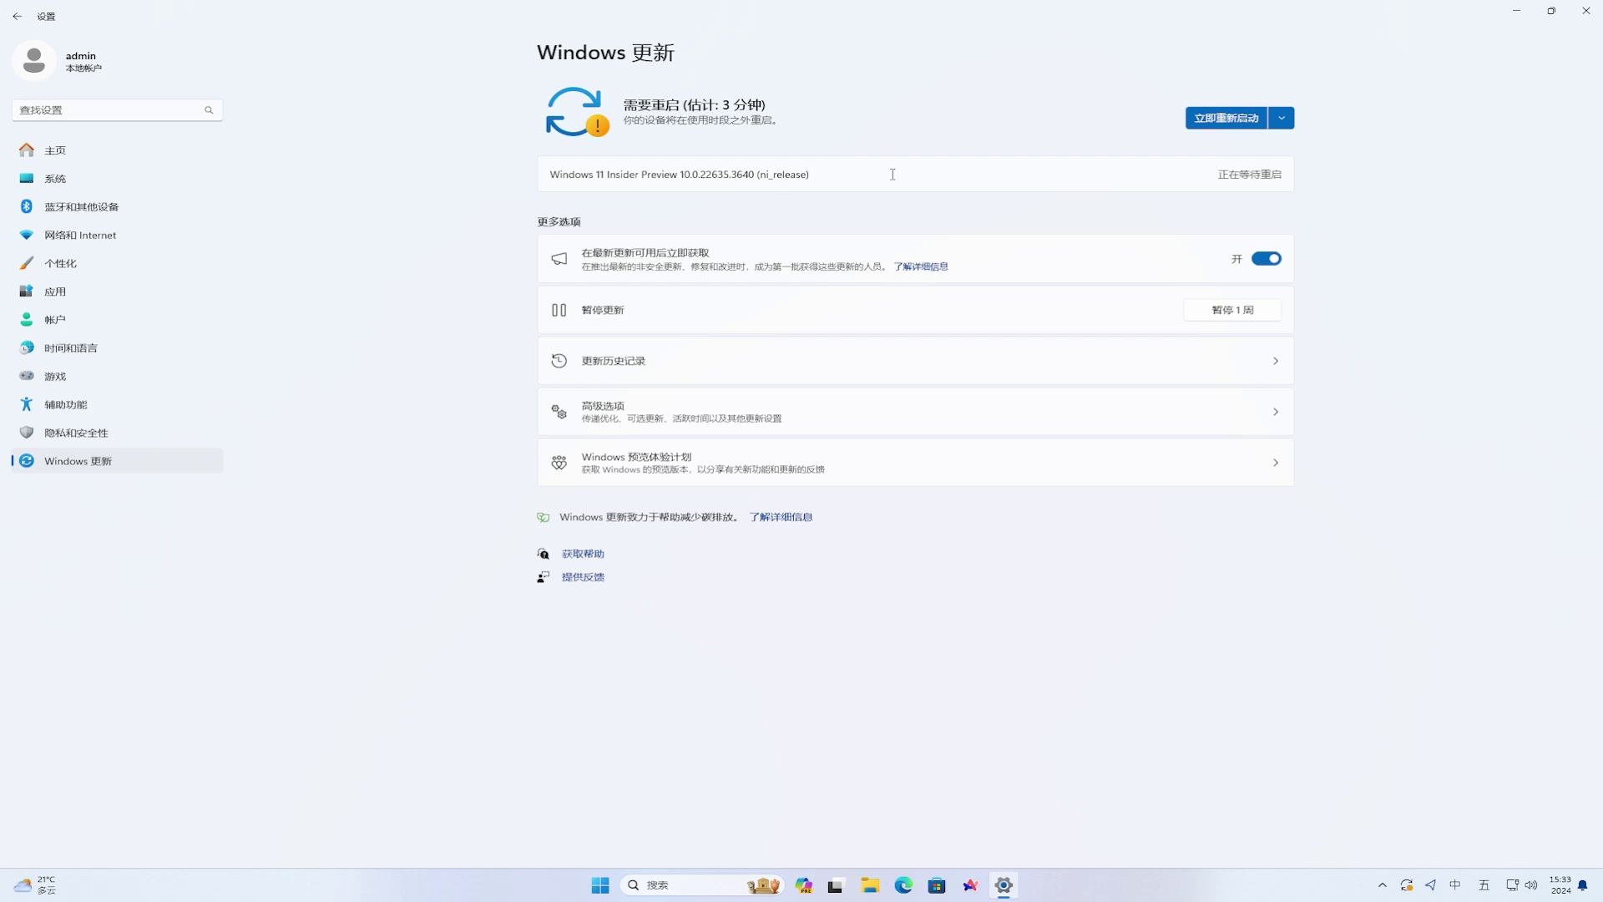
pyautogui.click(1241, 124)
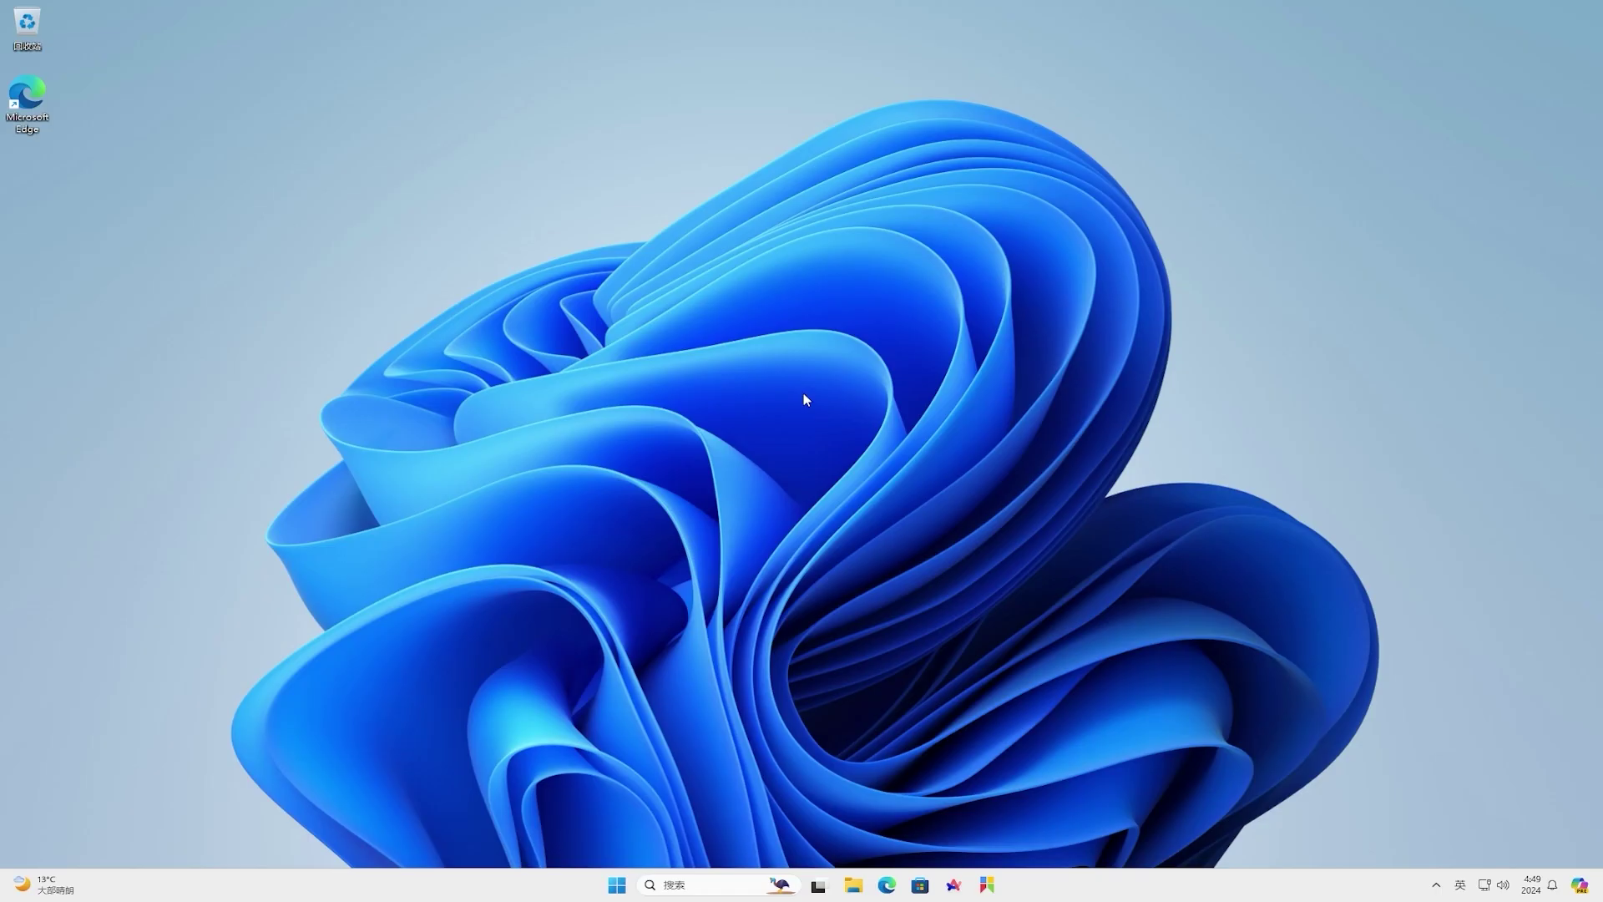
# - Open Arc and discard the partially typed Google address
pyautogui.click(955, 886)
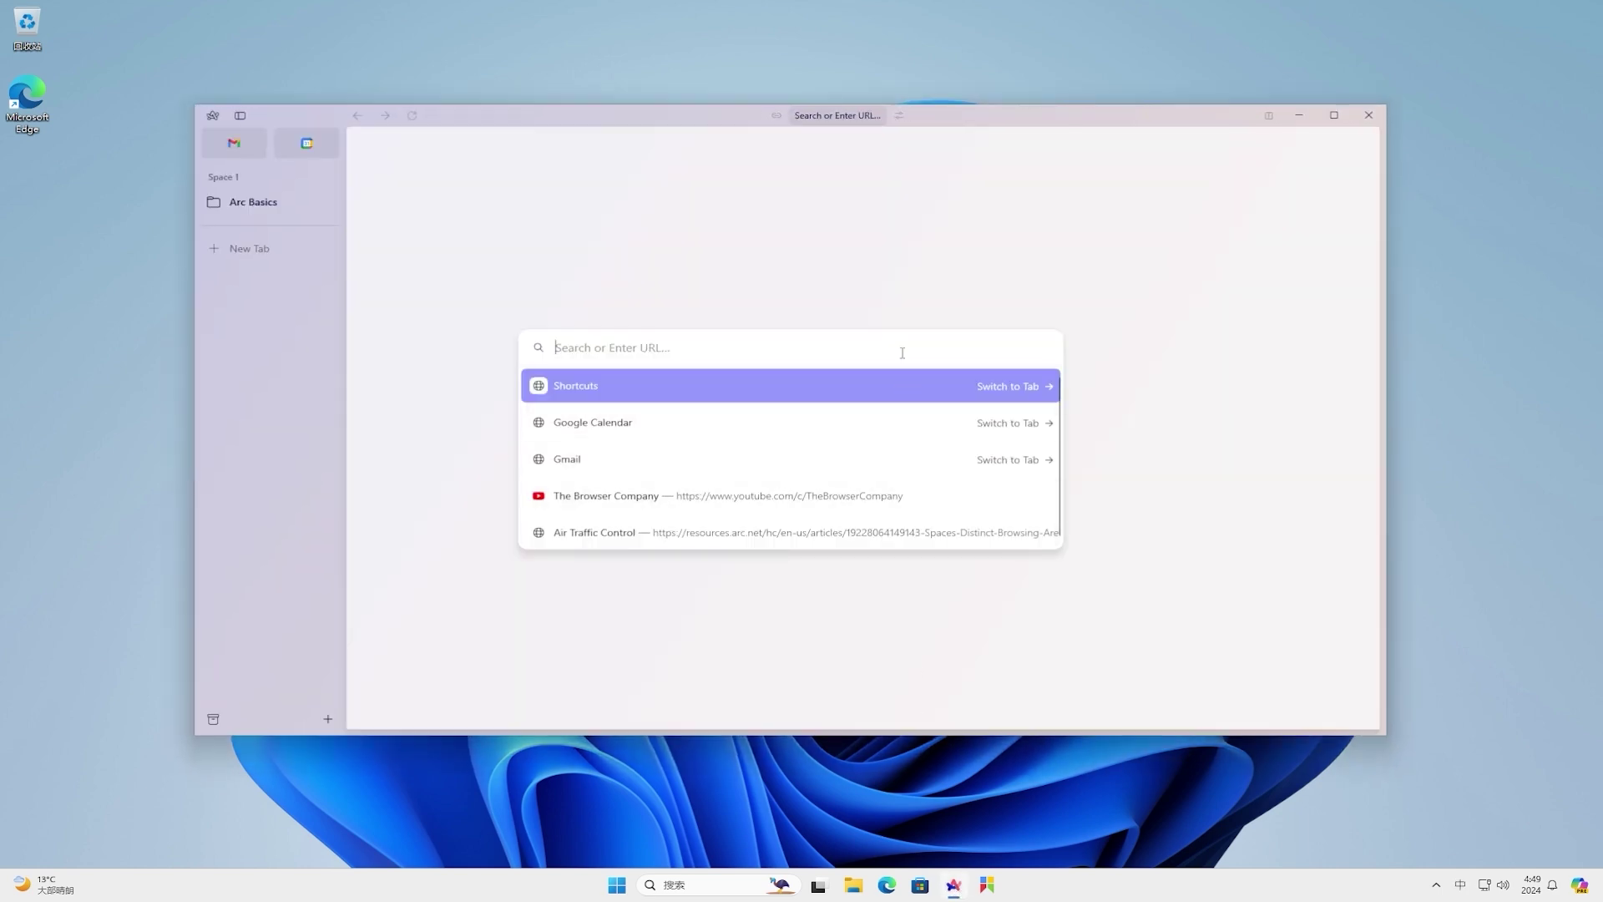
pyautogui.write('www.googl')
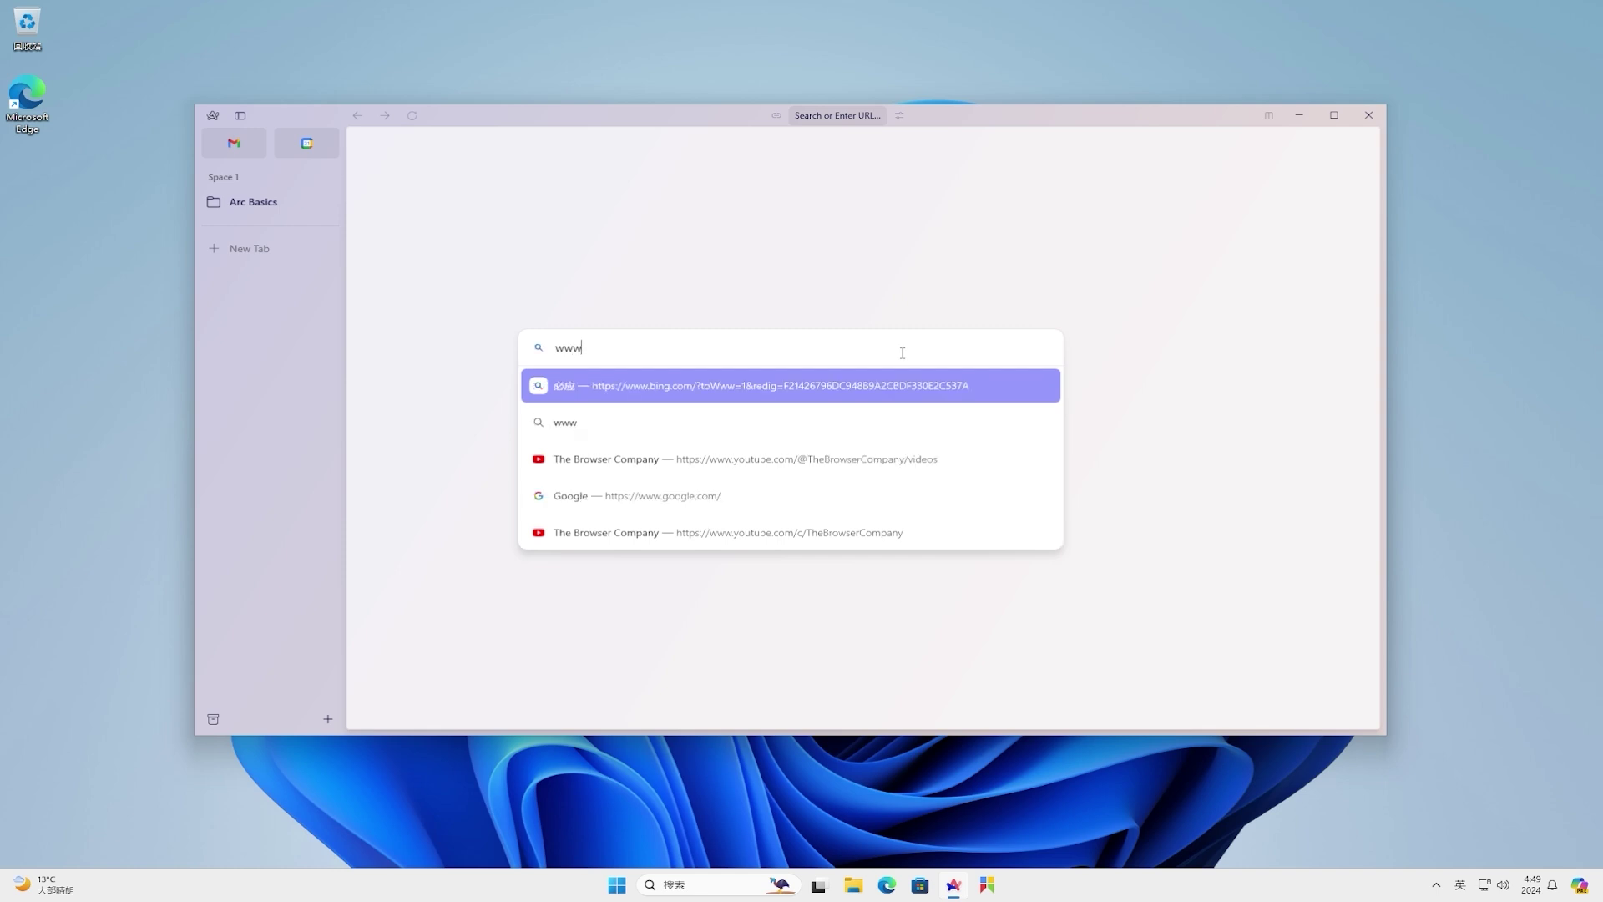
pyautogui.write('m/ncr')
pyautogui.hotkey('ctrl', 'a')
pyautogui.press('BackSpace')
pyautogui.press('Escape')
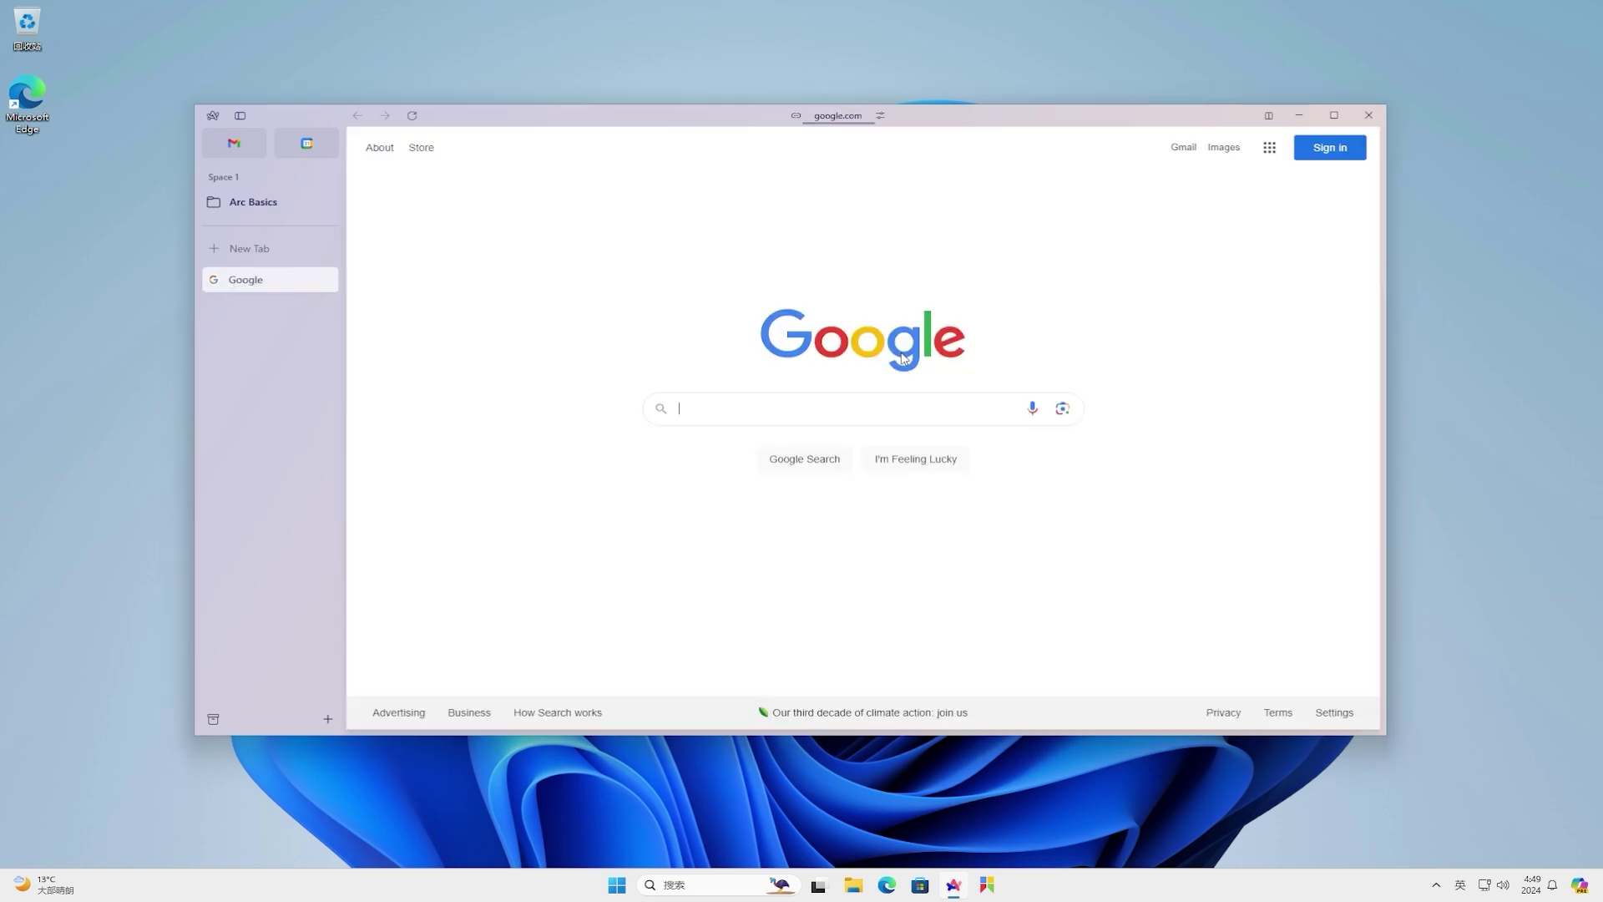
# - Search Google for 'vivetool'
pyautogui.click(988, 408)
pyautogui.write('vivetool')
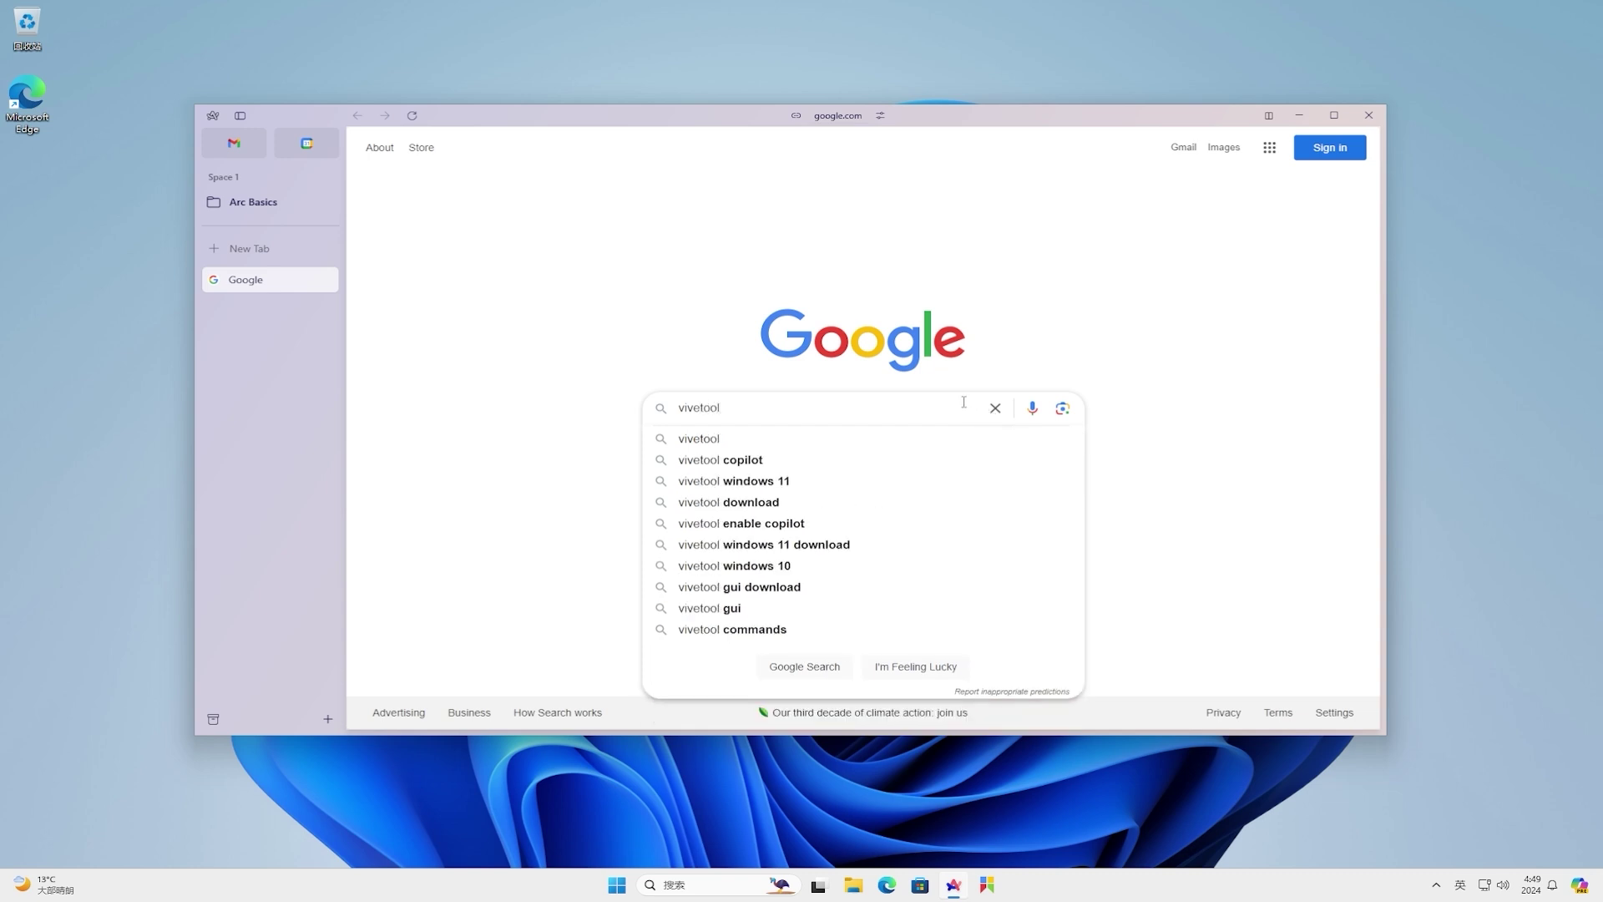
pyautogui.press('Return')
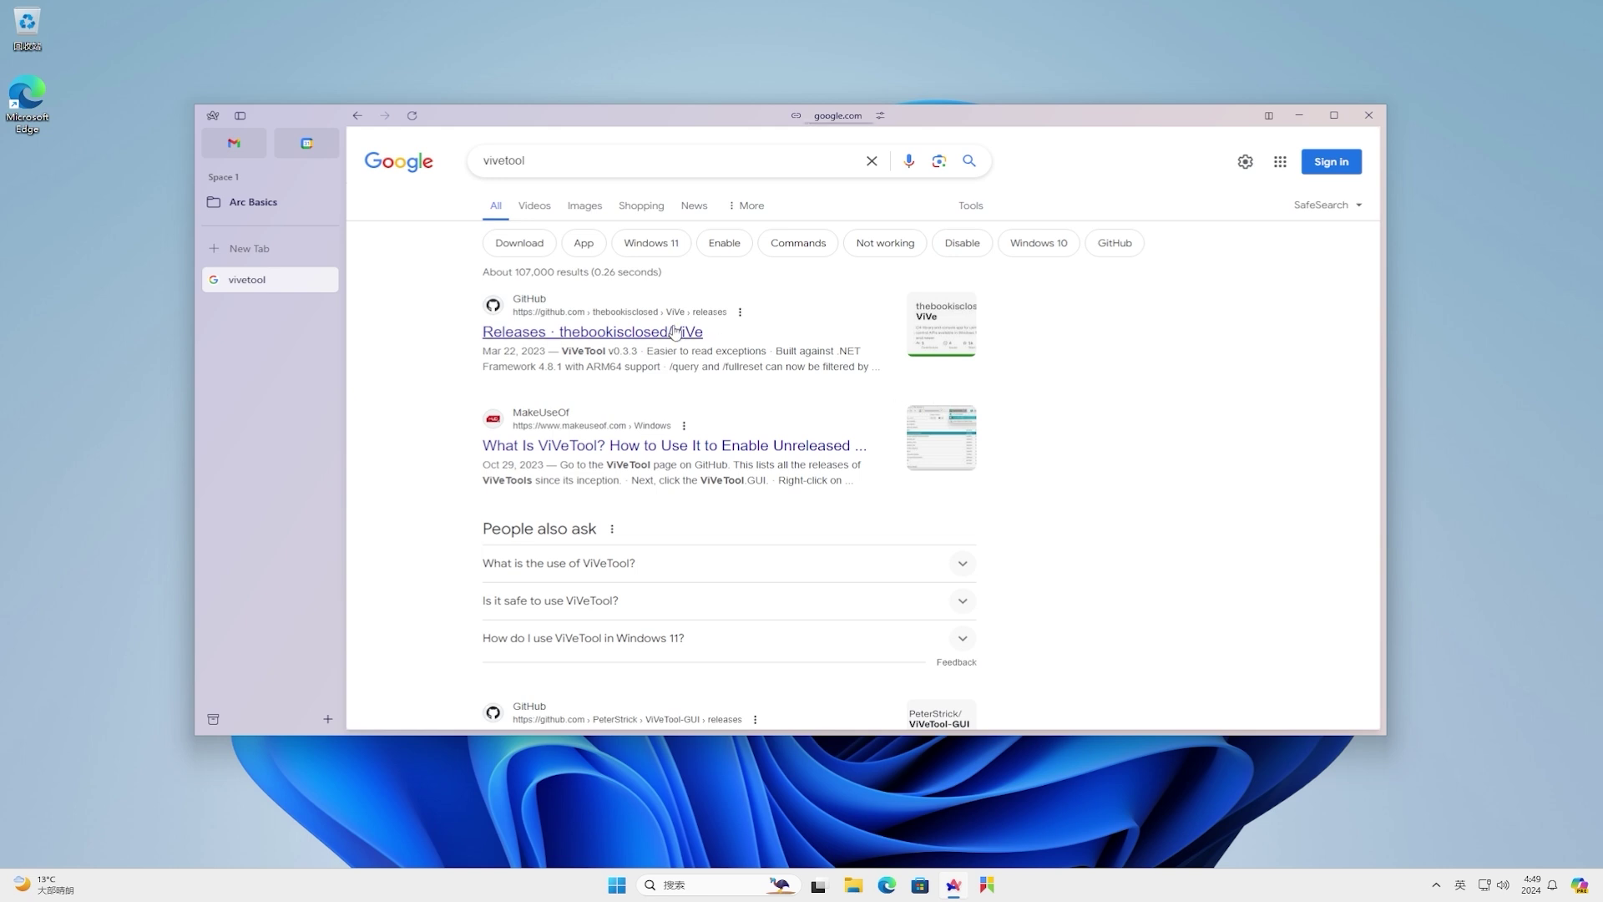
# - Download ViVeTool-v0.3.3.zip from the ViVe GitHub Releases assets and show it in File Explorer
pyautogui.click(675, 331)
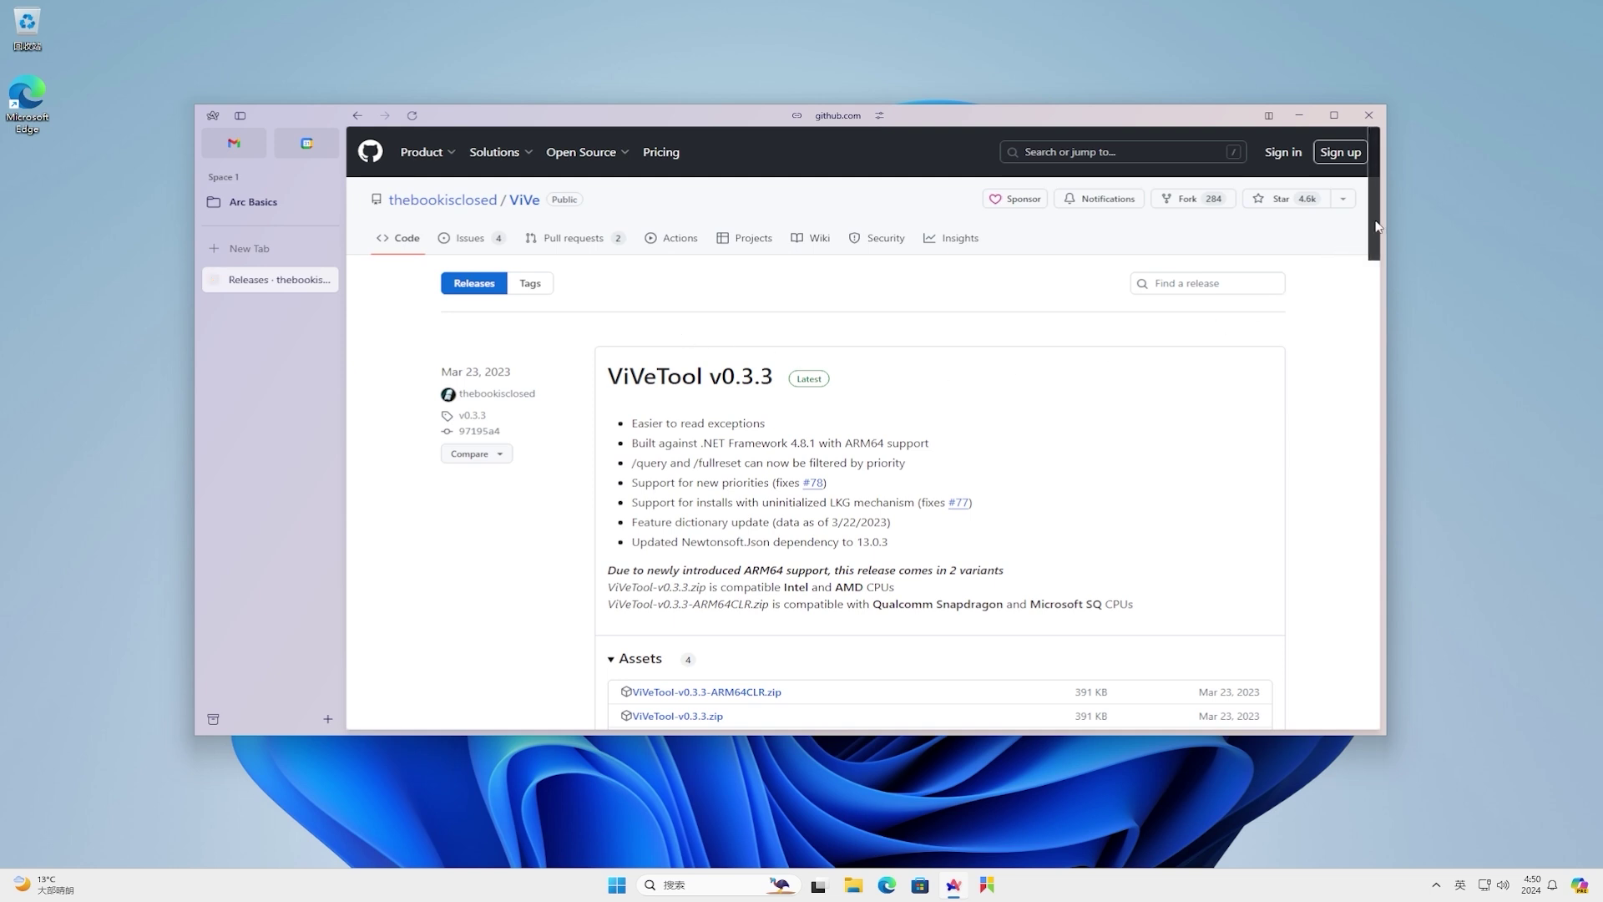
pyautogui.moveTo(1377, 225); pyautogui.dragTo(1379, 298)
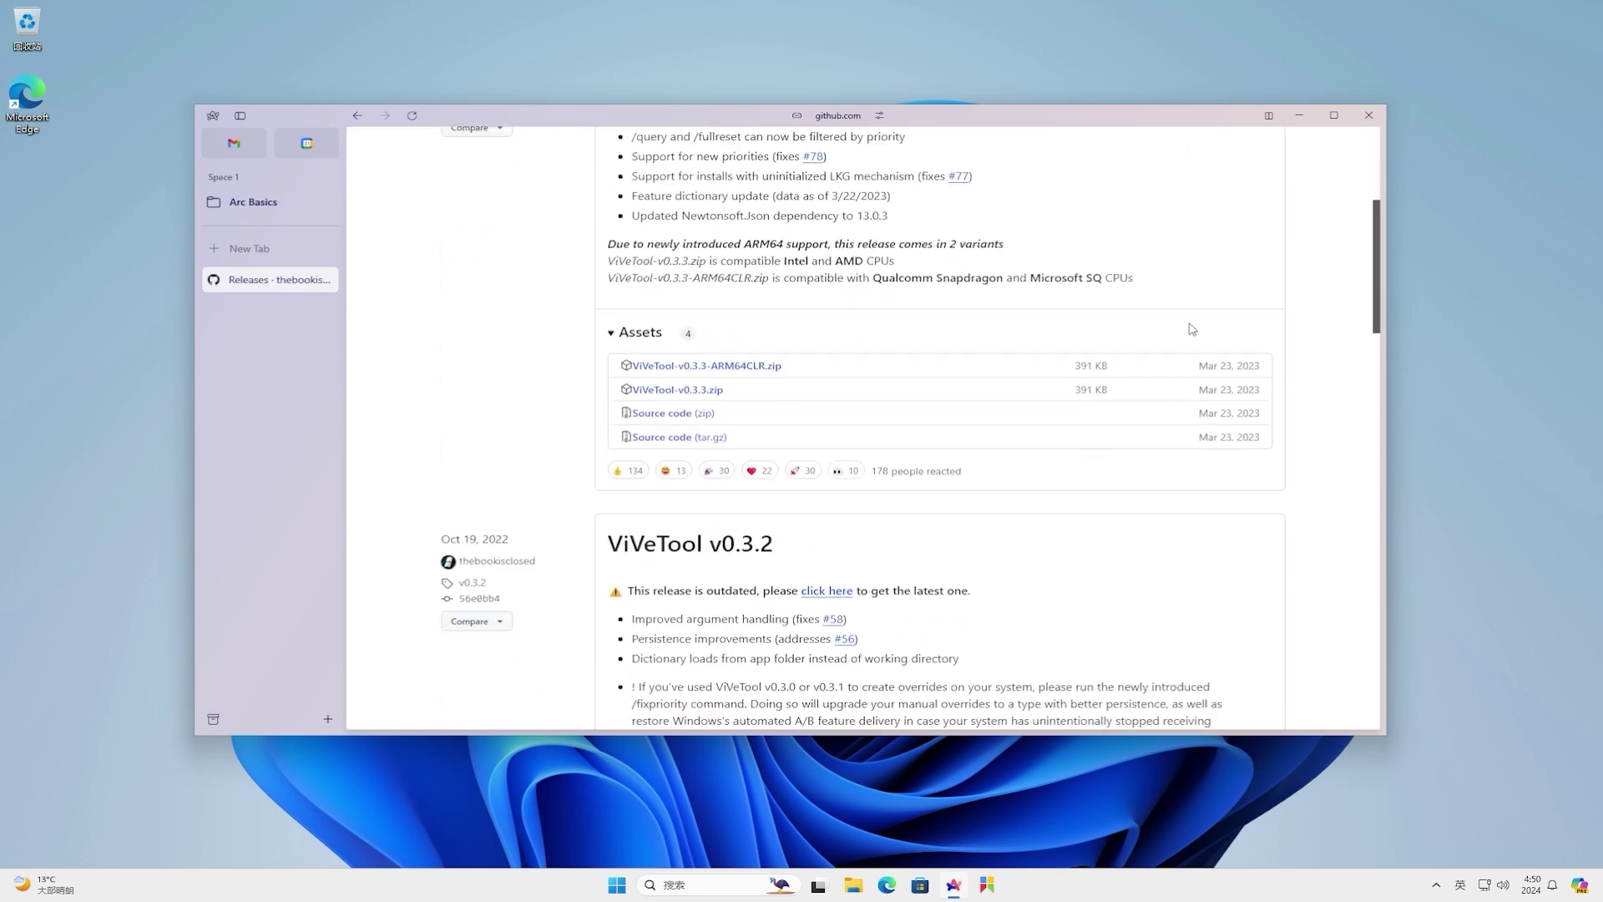
pyautogui.click(688, 393)
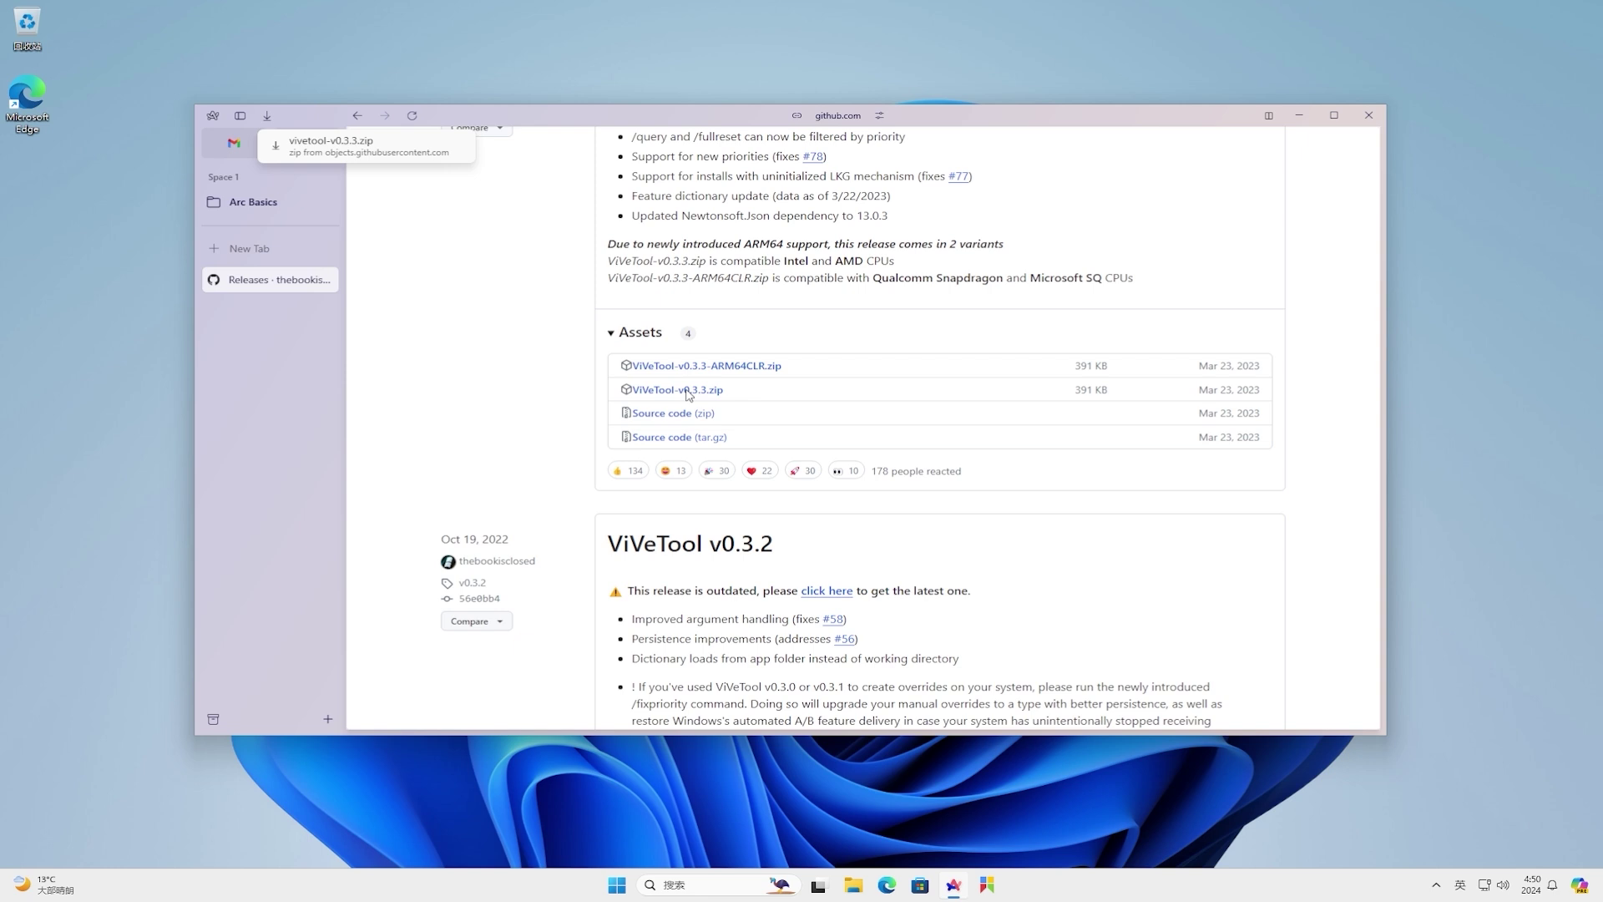
pyautogui.rightClick(458, 150)
pyautogui.click(494, 219)
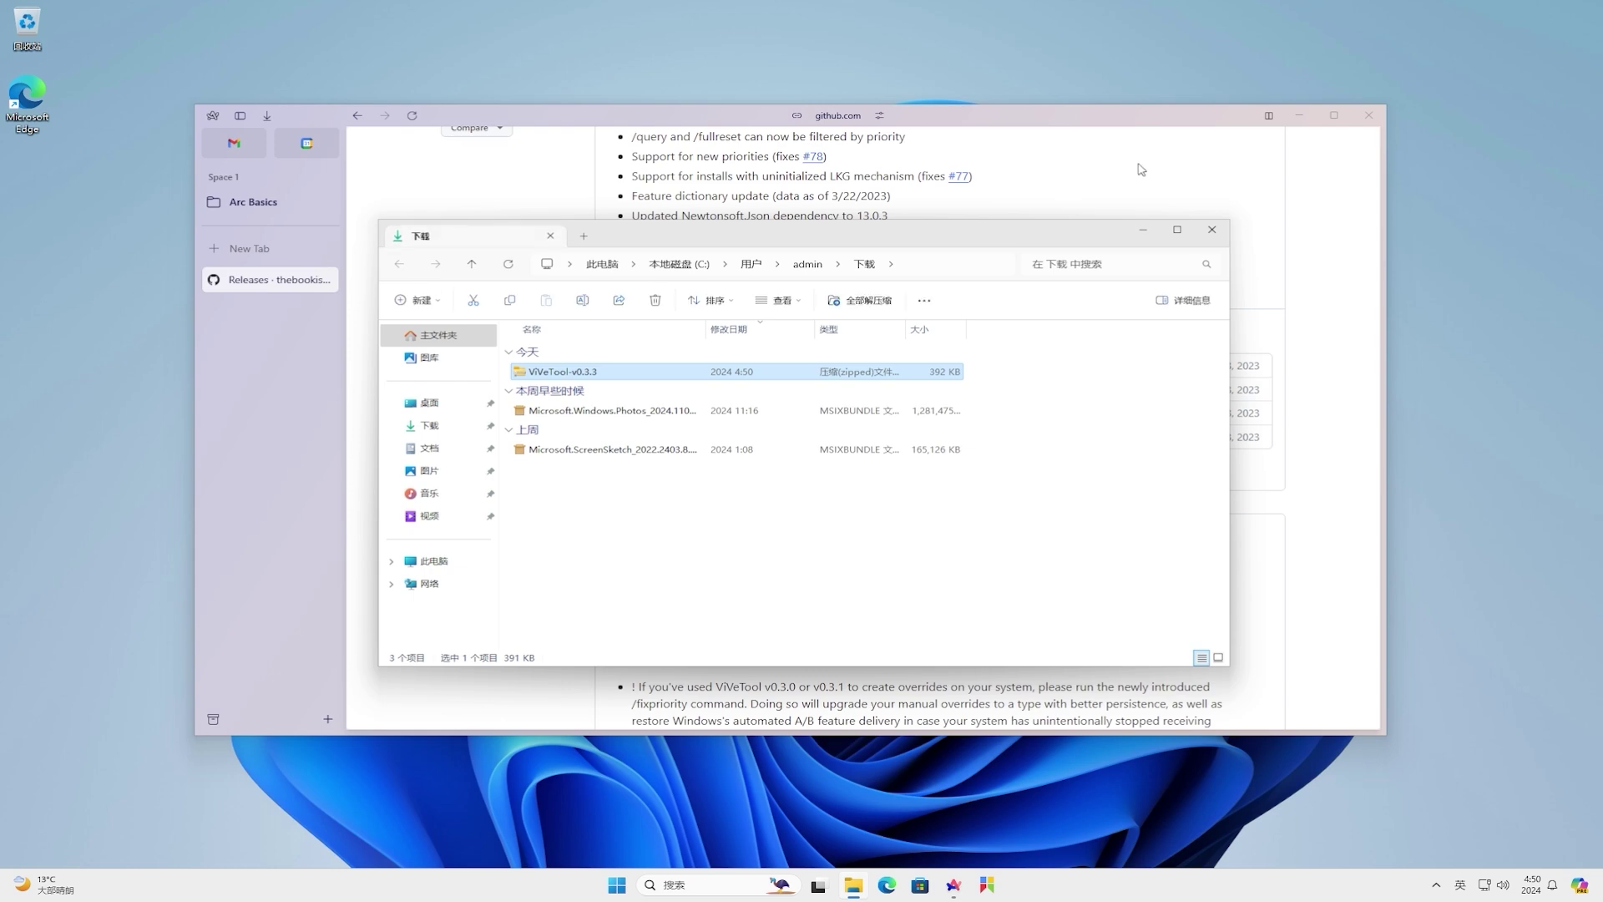
# - Create a new desktop folder named 'vivetool'
pyautogui.click(1300, 117)
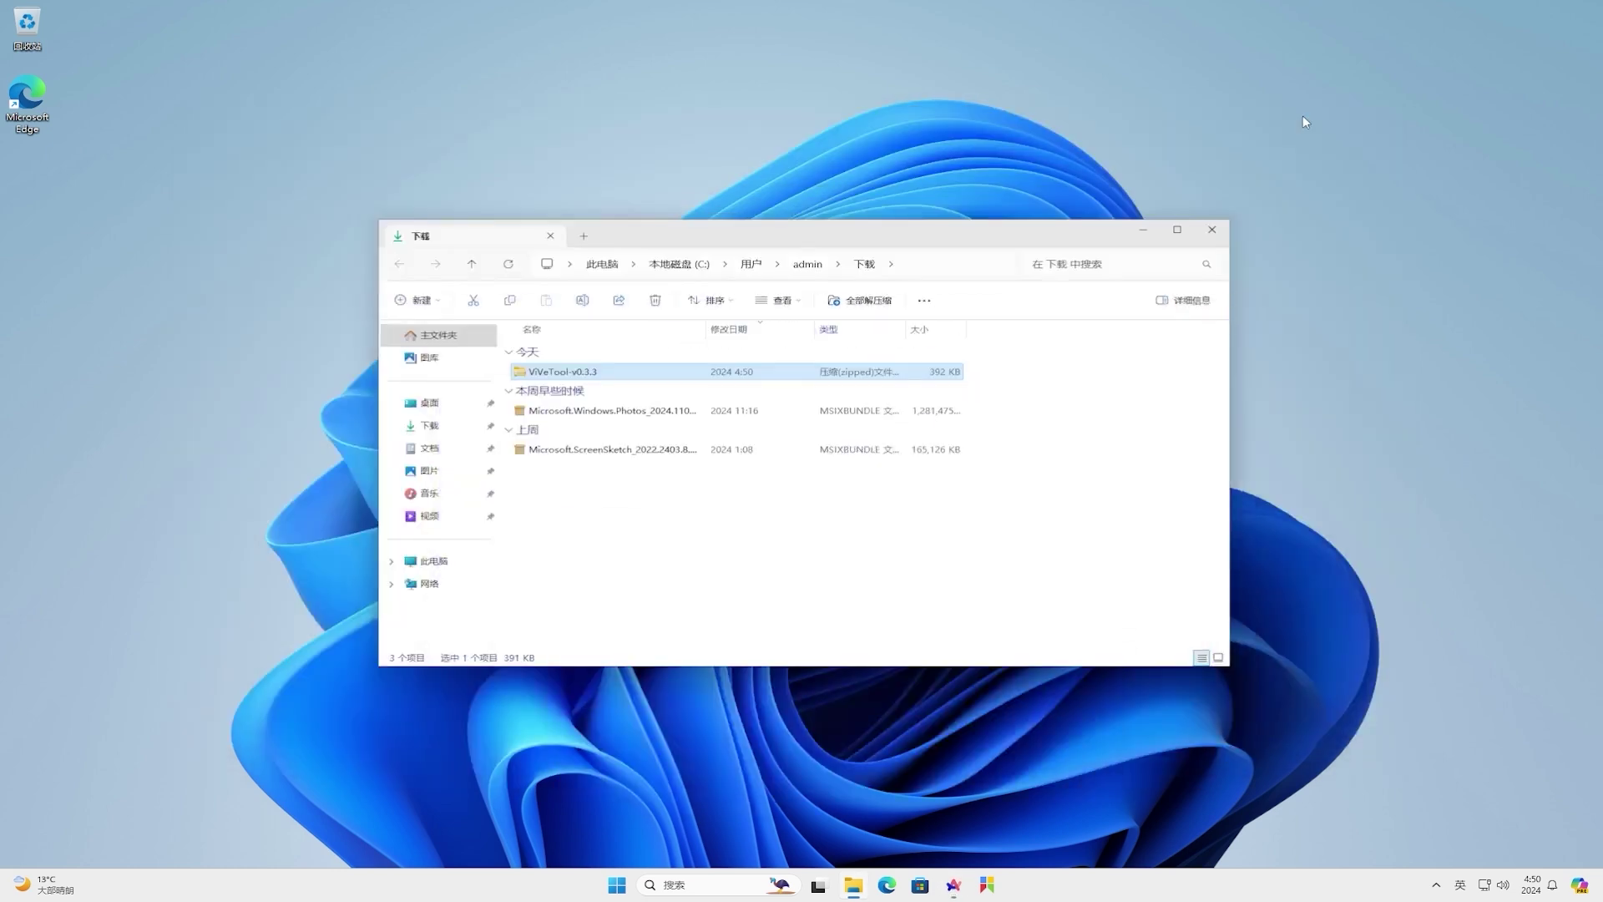
pyautogui.rightClick(21, 214)
pyautogui.moveTo(62, 307)
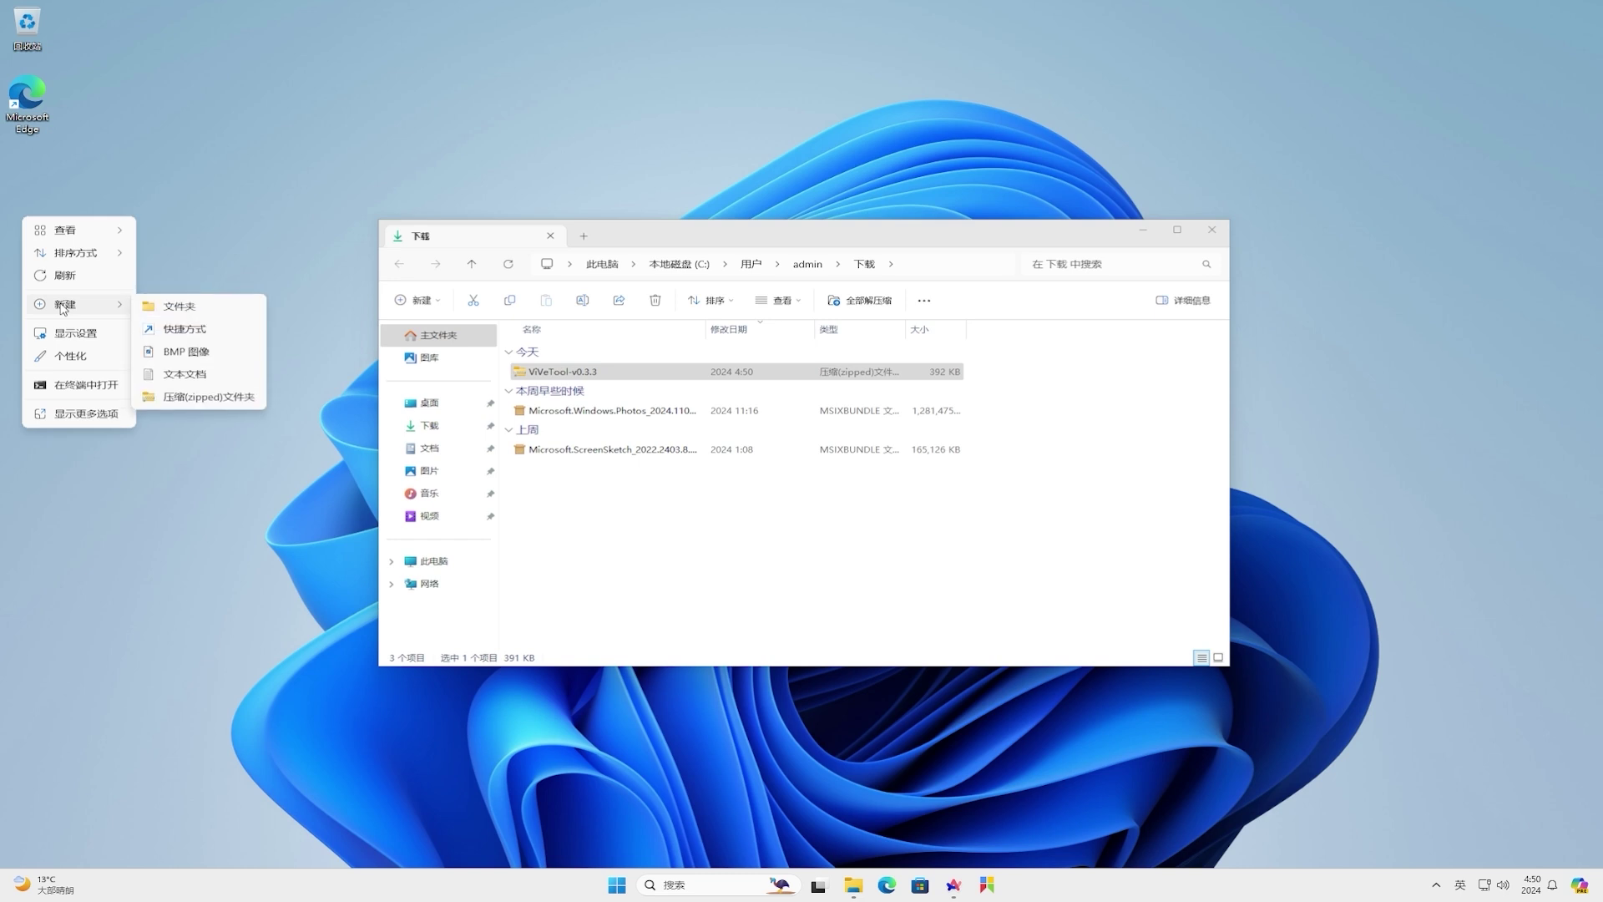
pyautogui.click(151, 307)
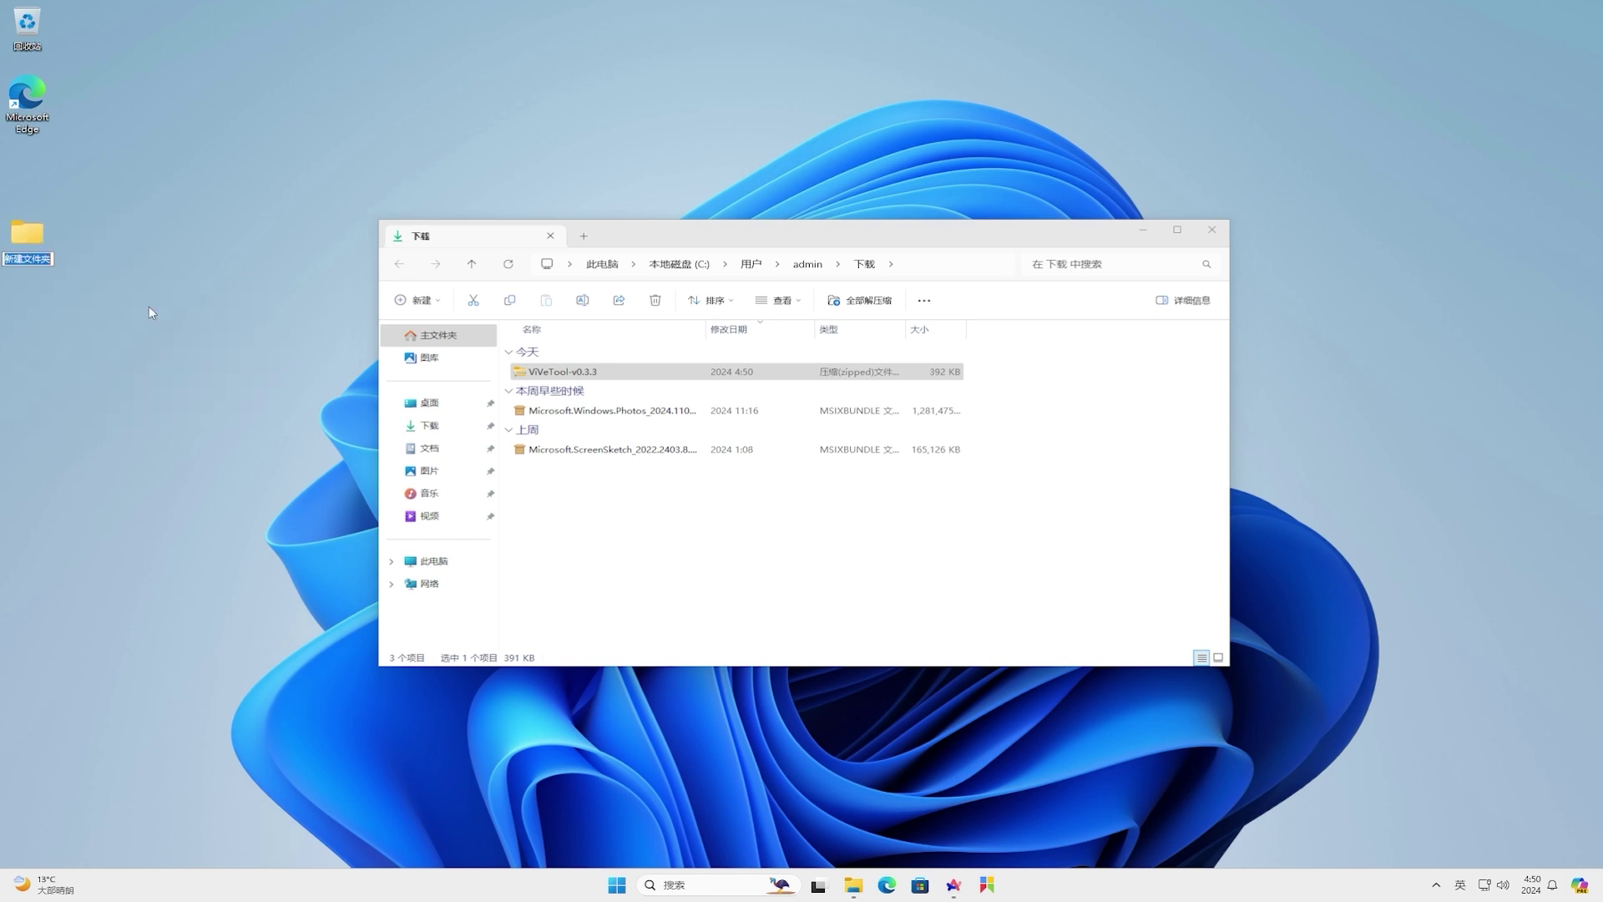
pyautogui.write('vivetool')
pyautogui.press('Return')
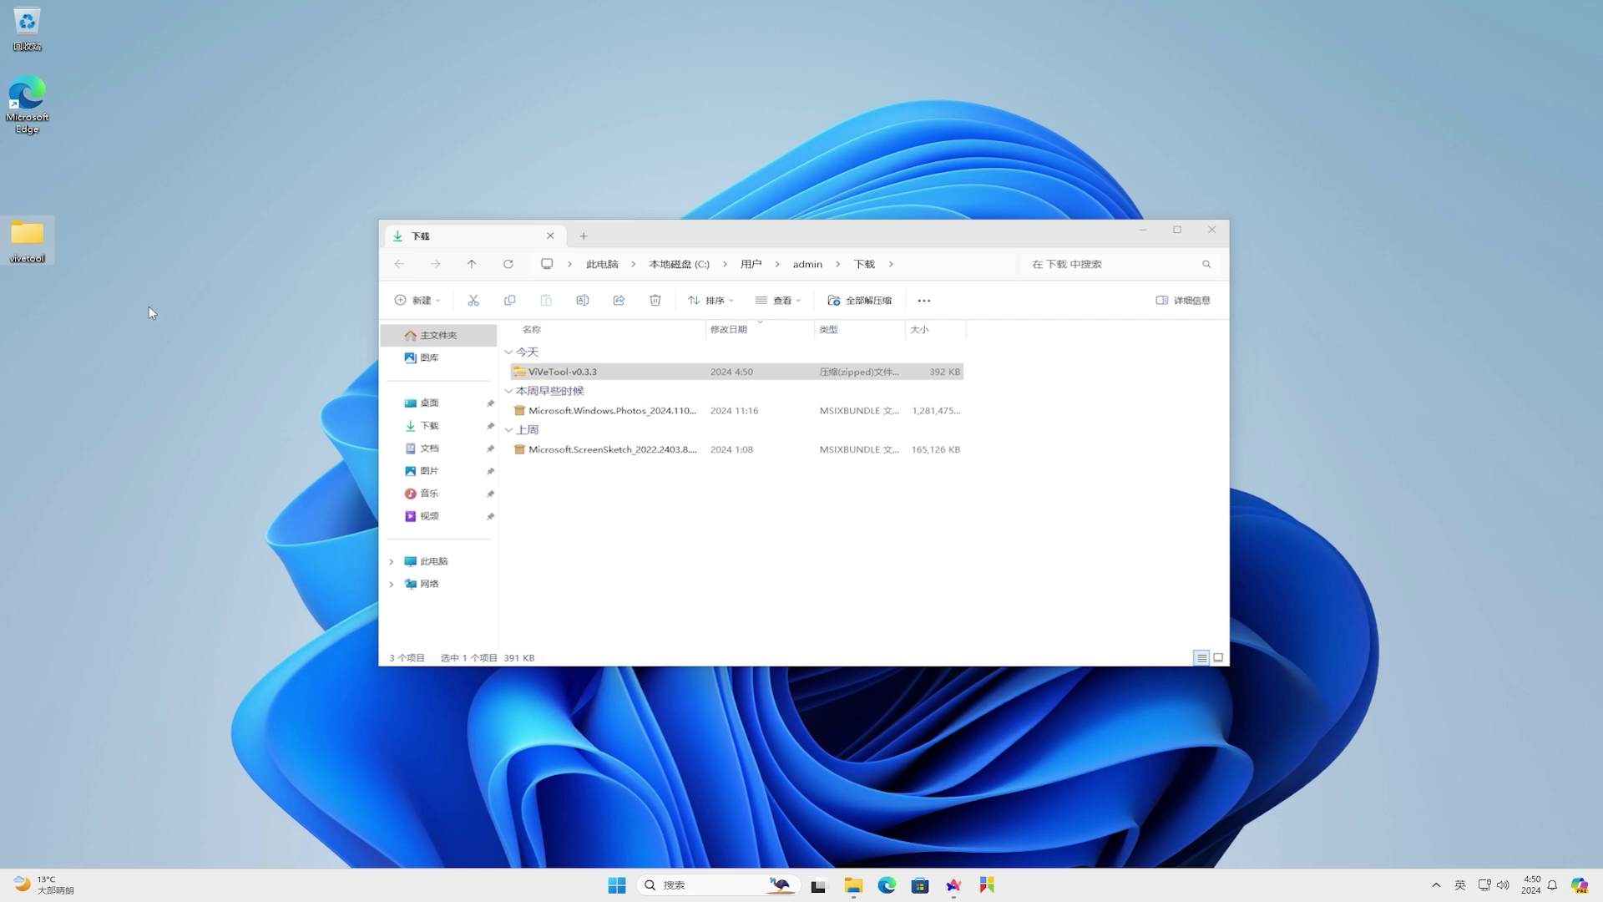
# - Drag the four files from ViVeTool-v0.3.3.zip into the vivetool folder
pyautogui.click(656, 380)
pyautogui.doubleClick(656, 380)
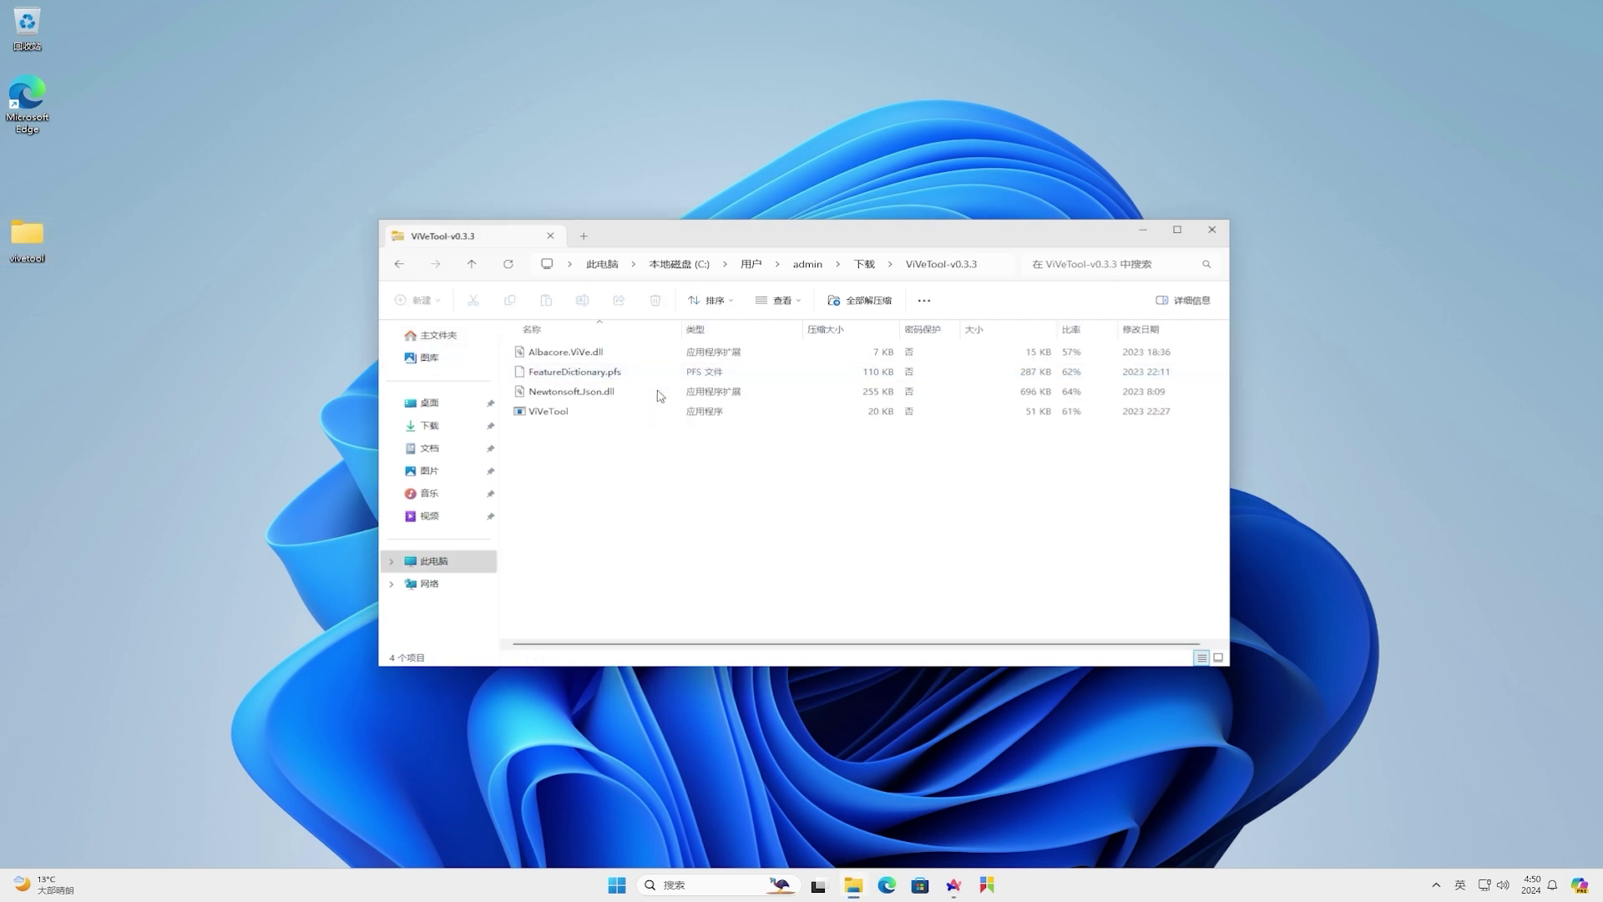
pyautogui.moveTo(681, 459); pyautogui.dragTo(16, 249)
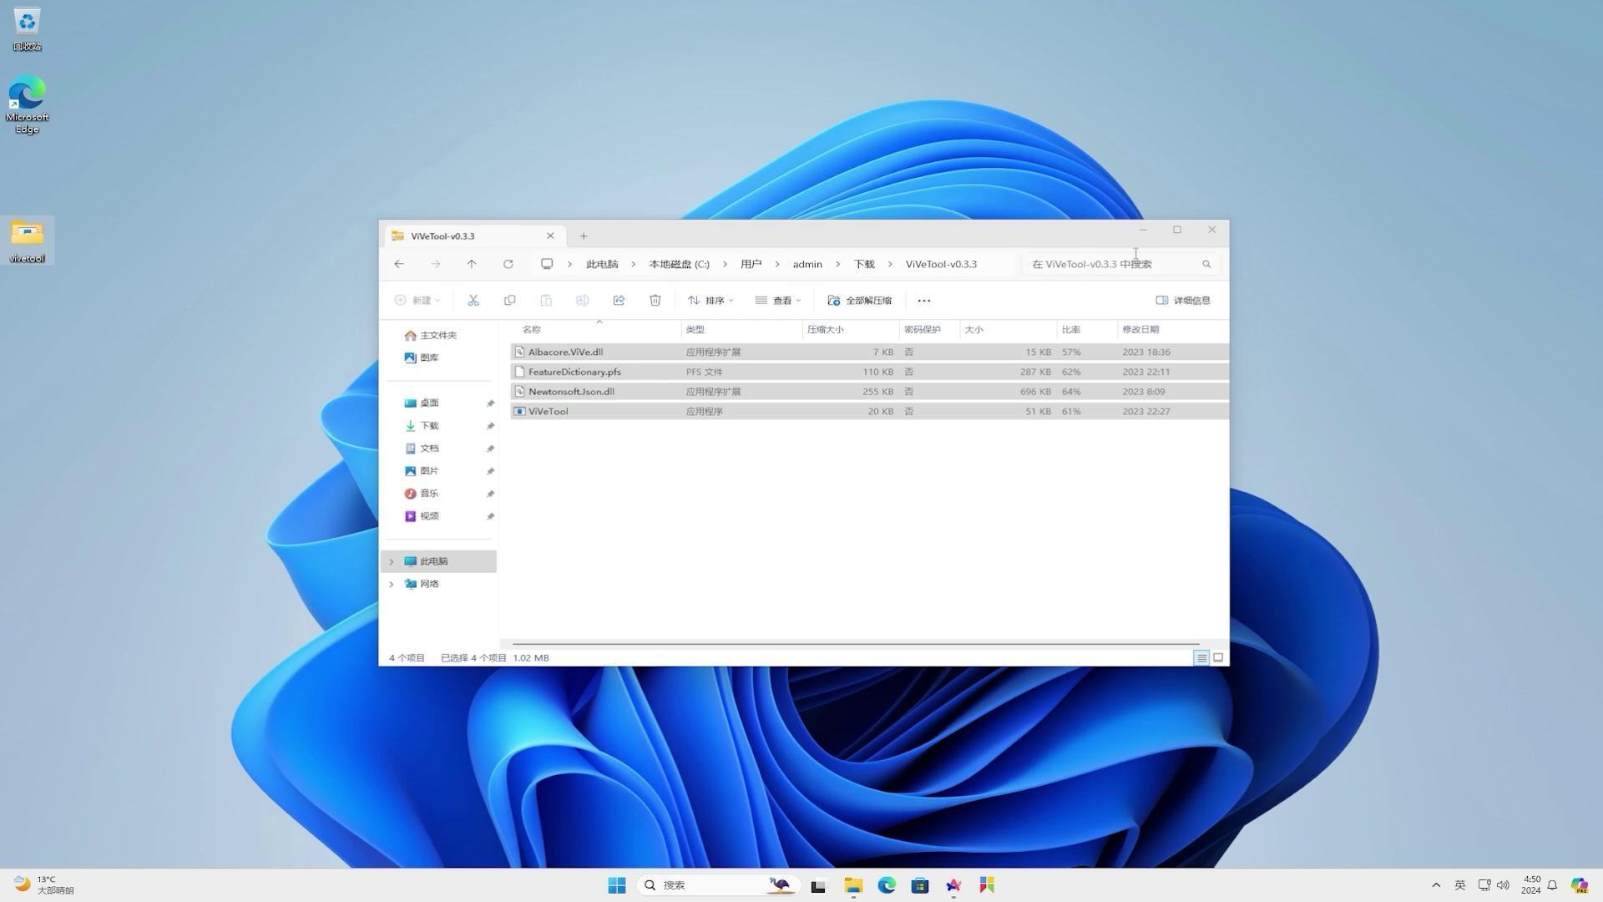
pyautogui.click(1218, 235)
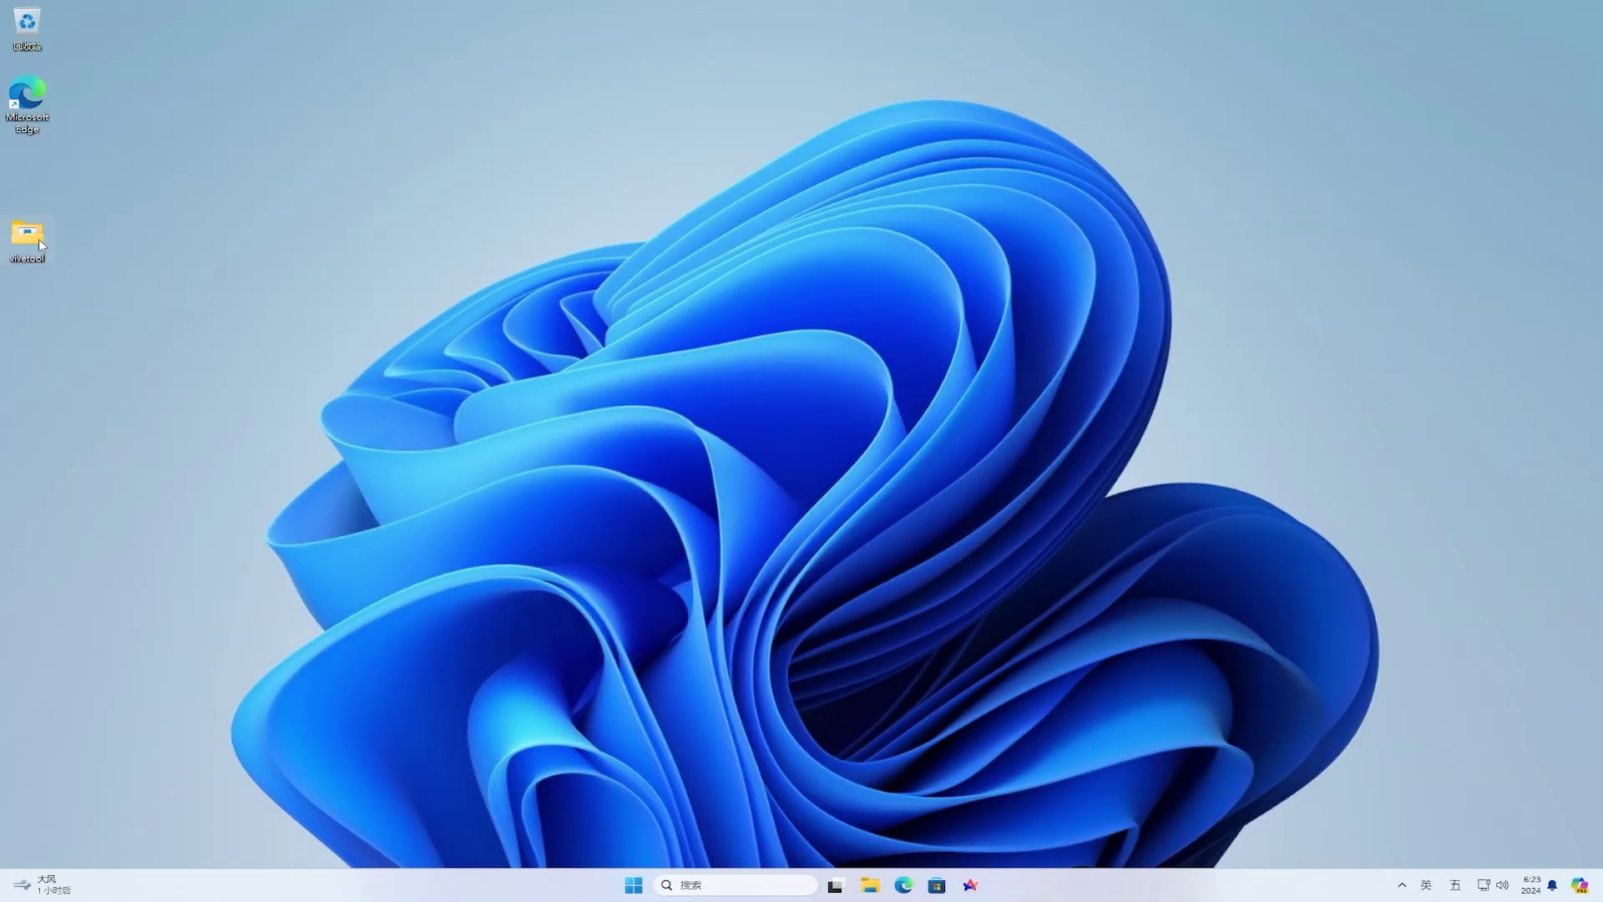
# - Copy the desktop vivetool folder's full path from the address bar, then minimize the window
pyautogui.doubleClick(38, 239)
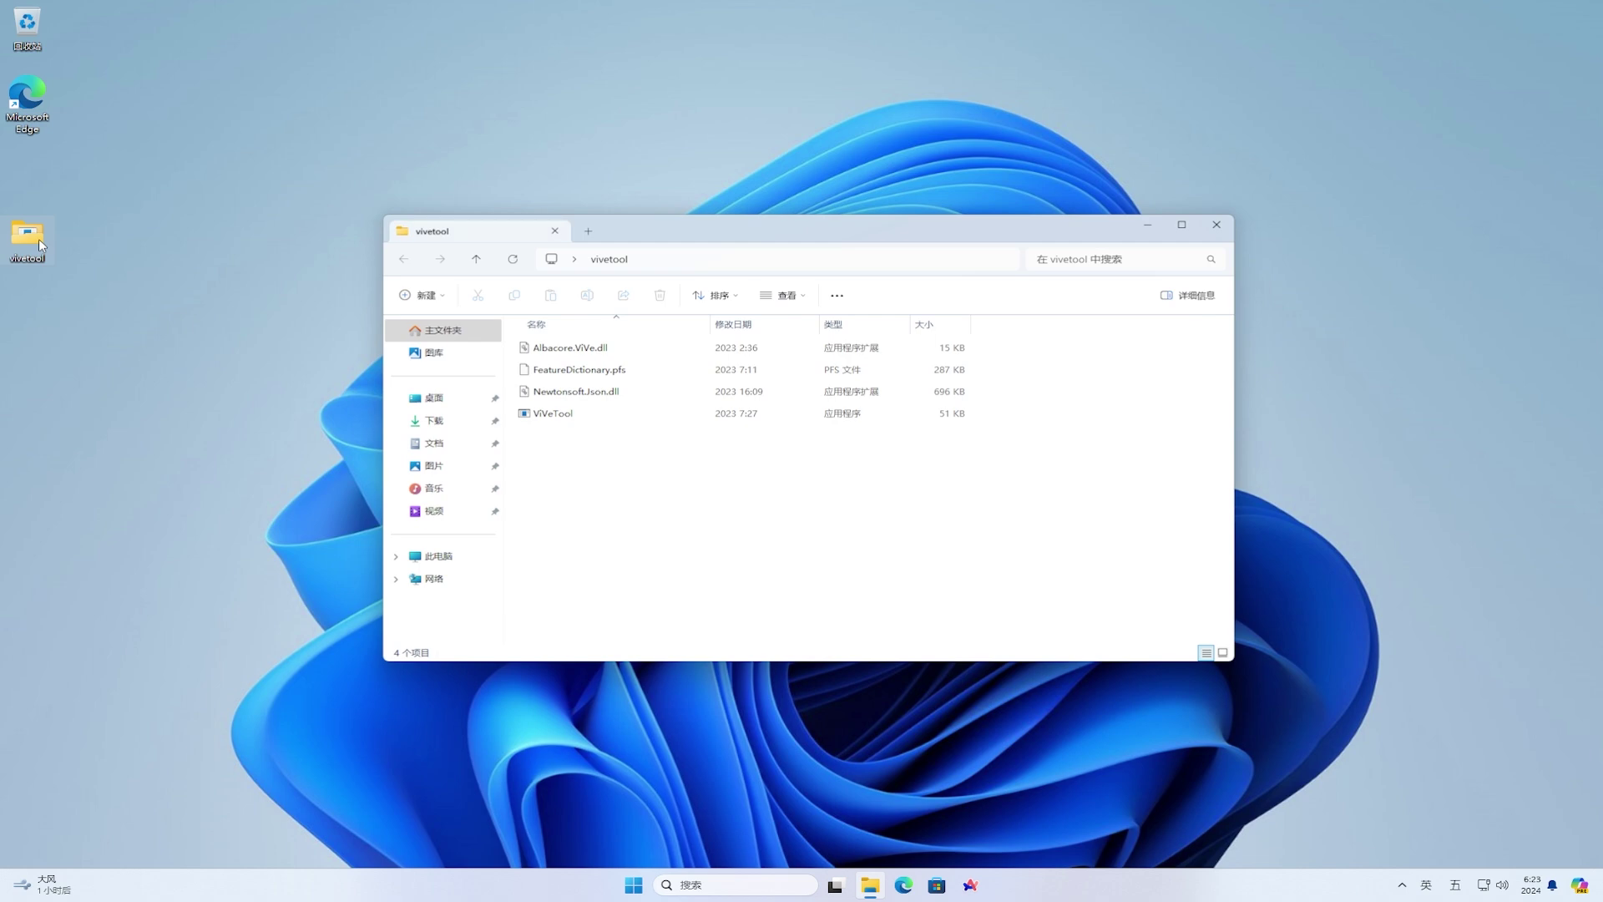
pyautogui.click(829, 261)
pyautogui.hotkey('ctrl', 'c')
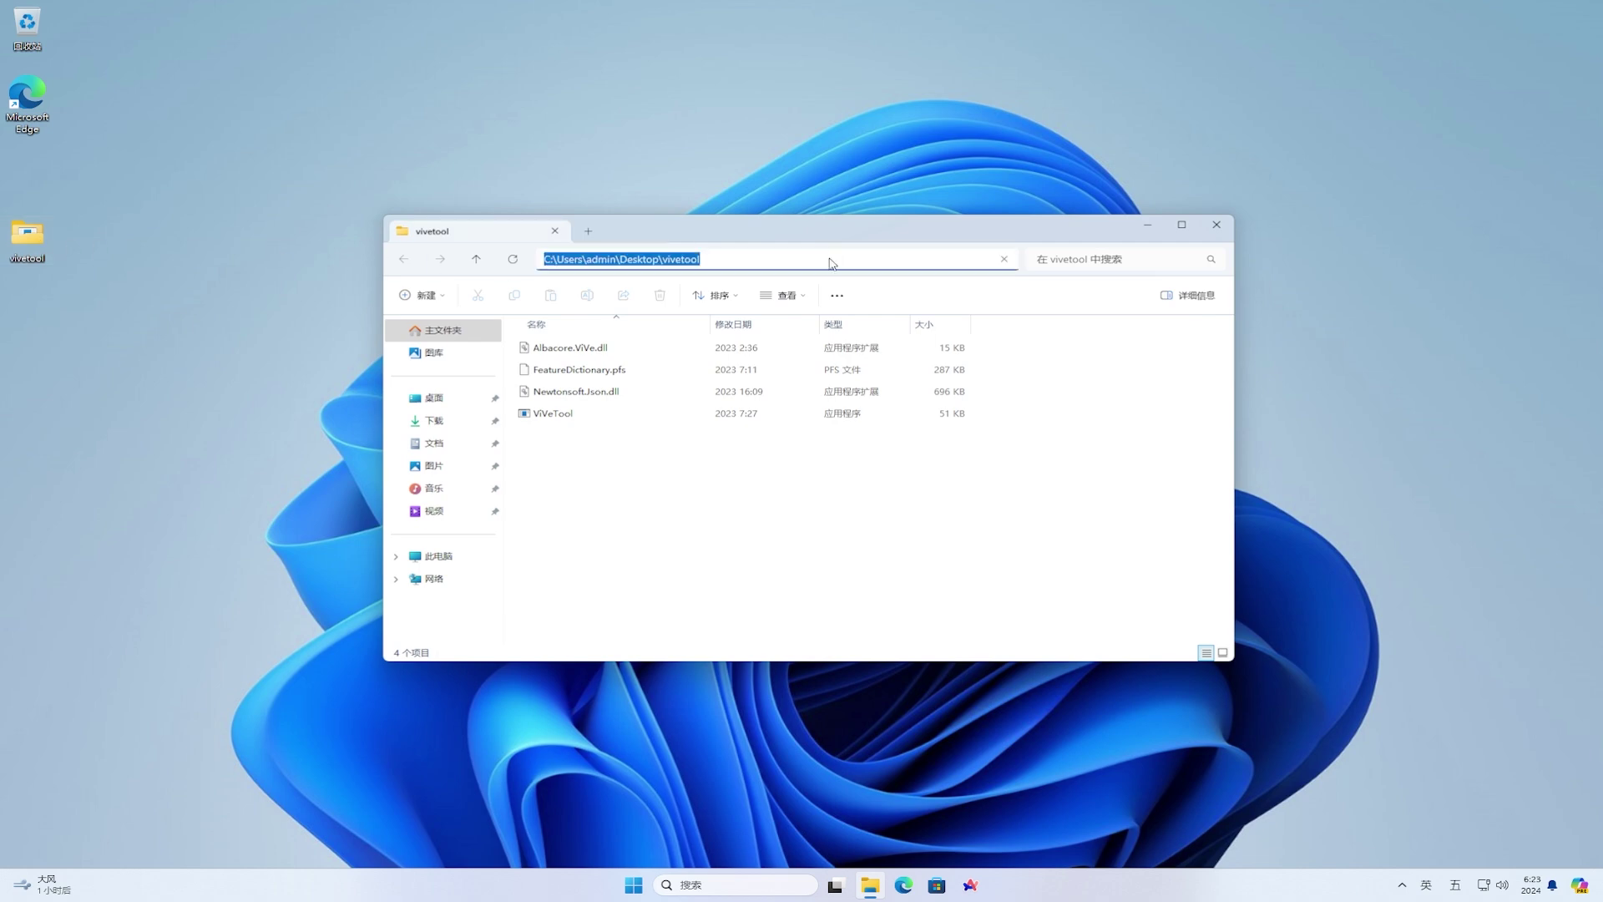
pyautogui.rightClick(831, 264)
pyautogui.click(872, 296)
pyautogui.click(1153, 224)
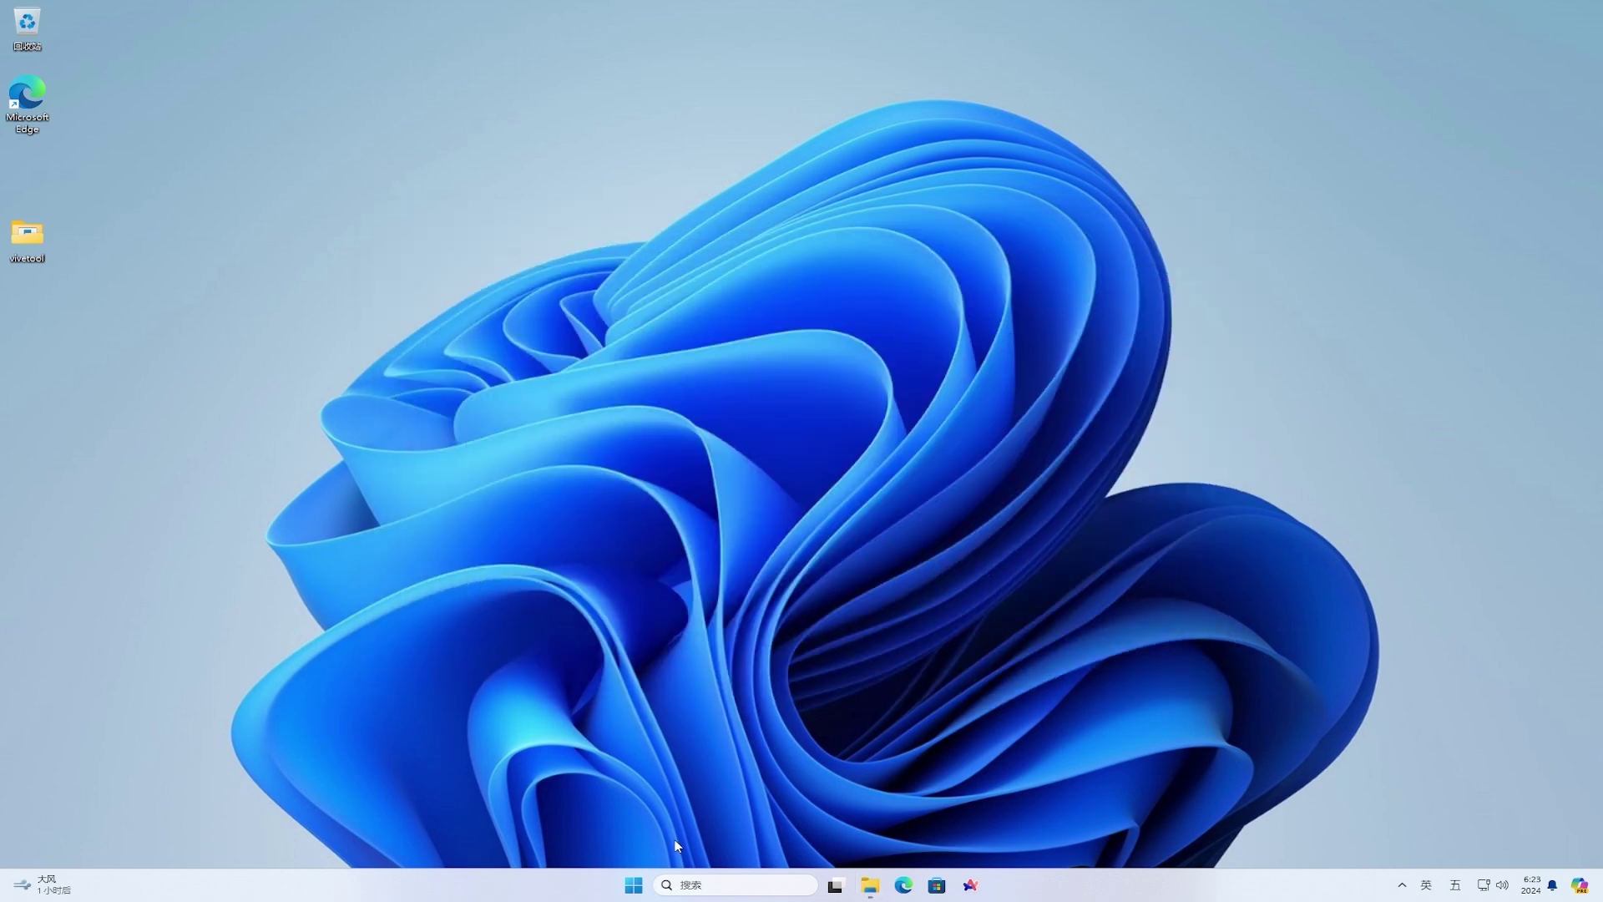
# - Launch Command Prompt as administrator and move the console to the screen centre
pyautogui.click(635, 887)
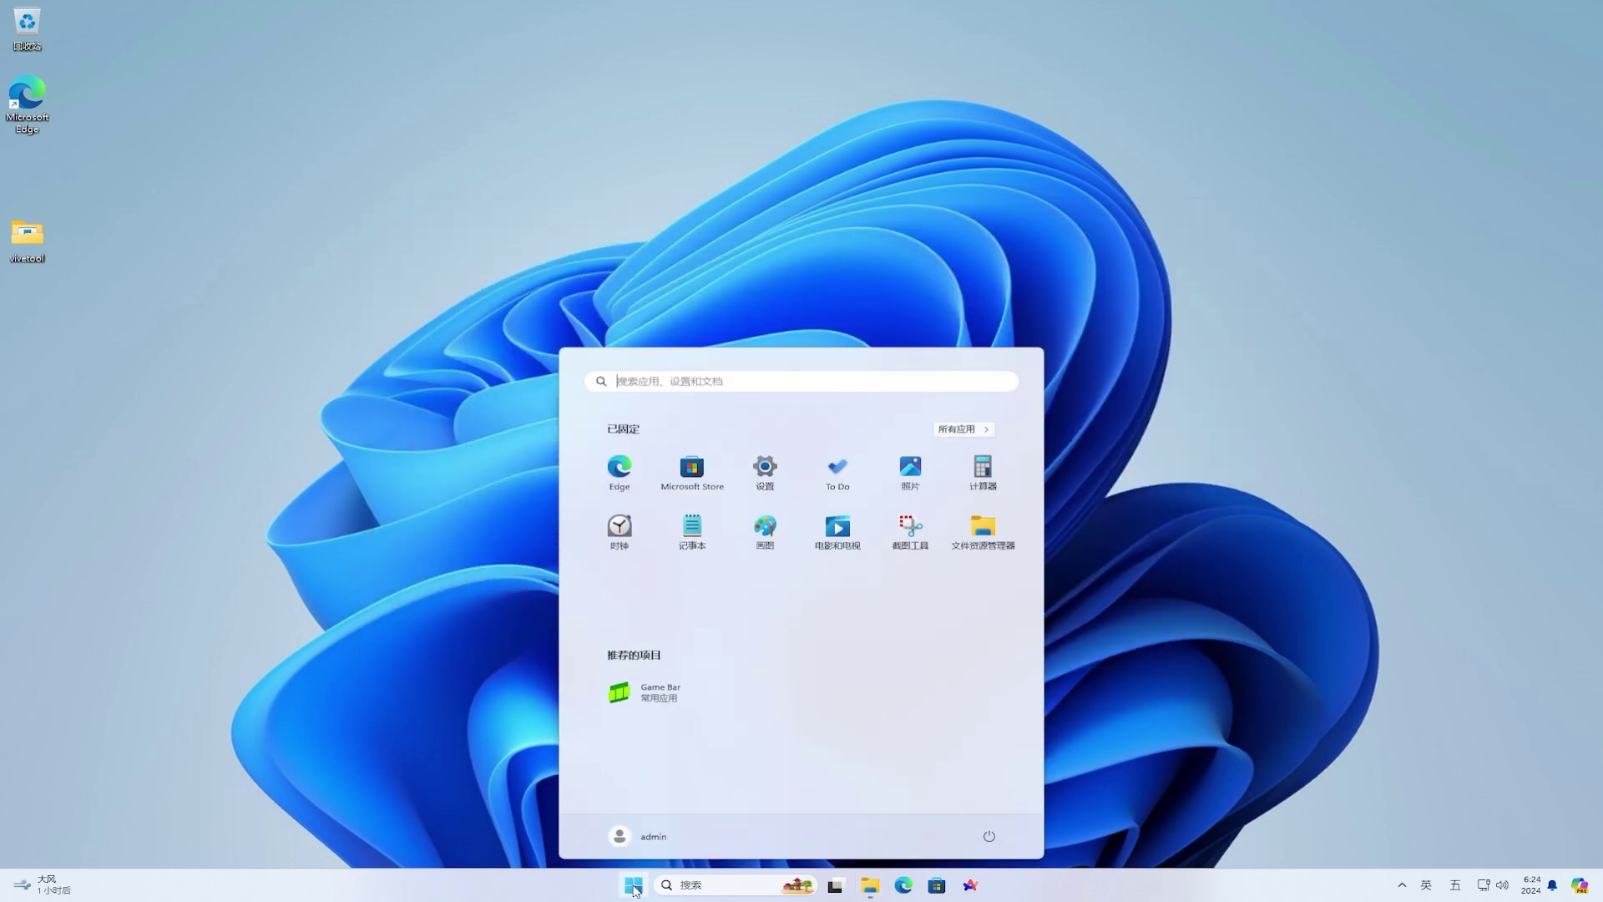
pyautogui.write('cmd')
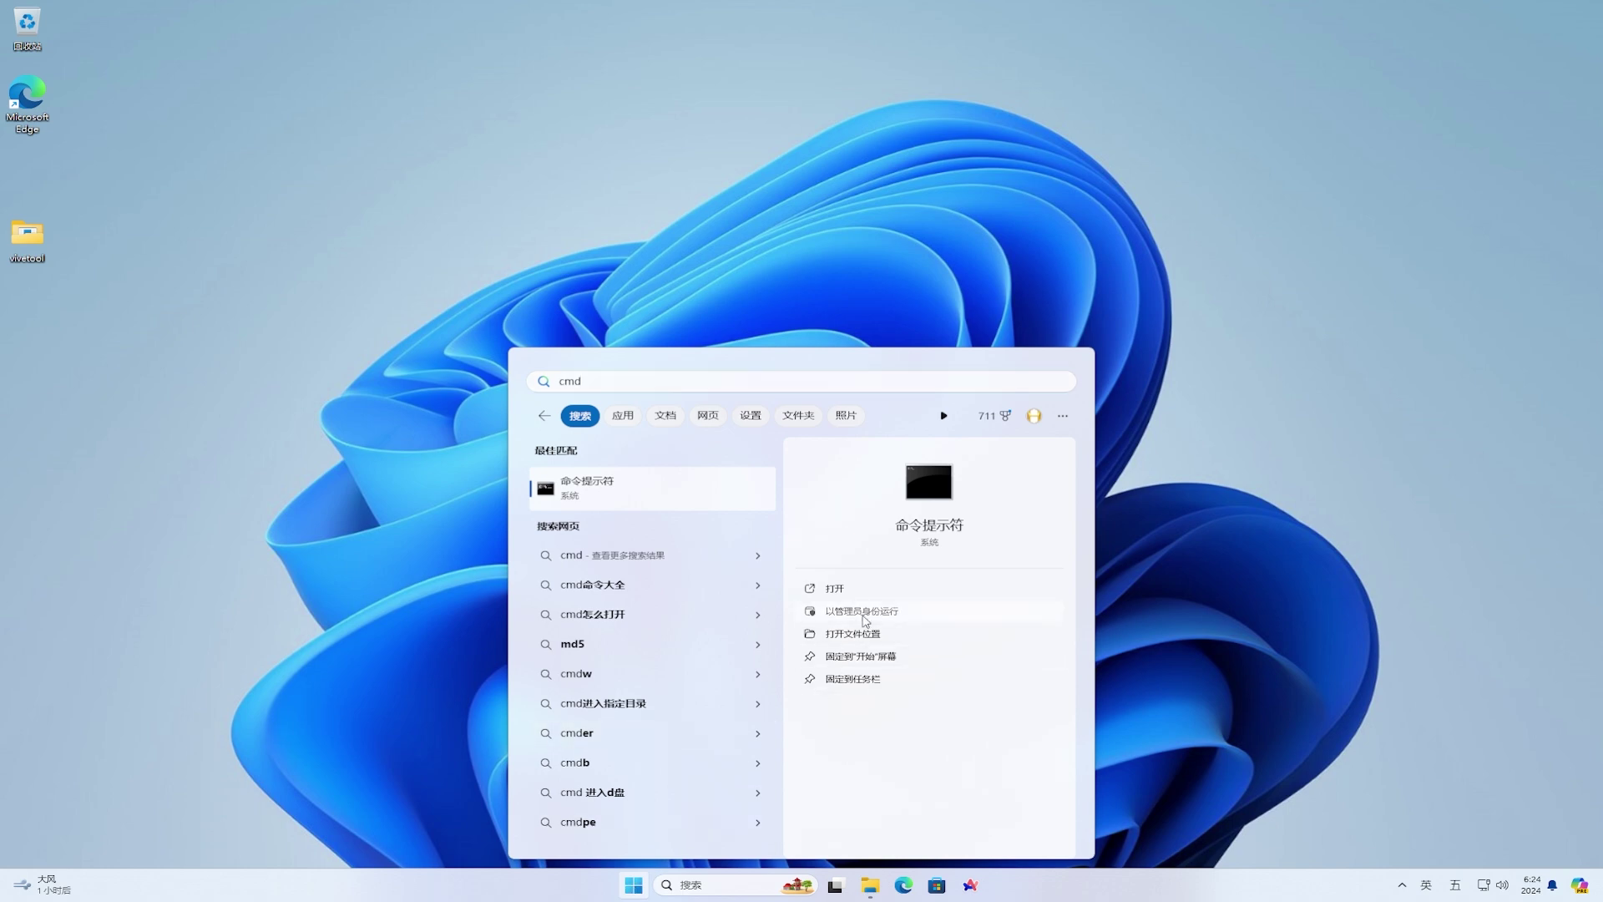
pyautogui.click(861, 611)
pyautogui.click(753, 544)
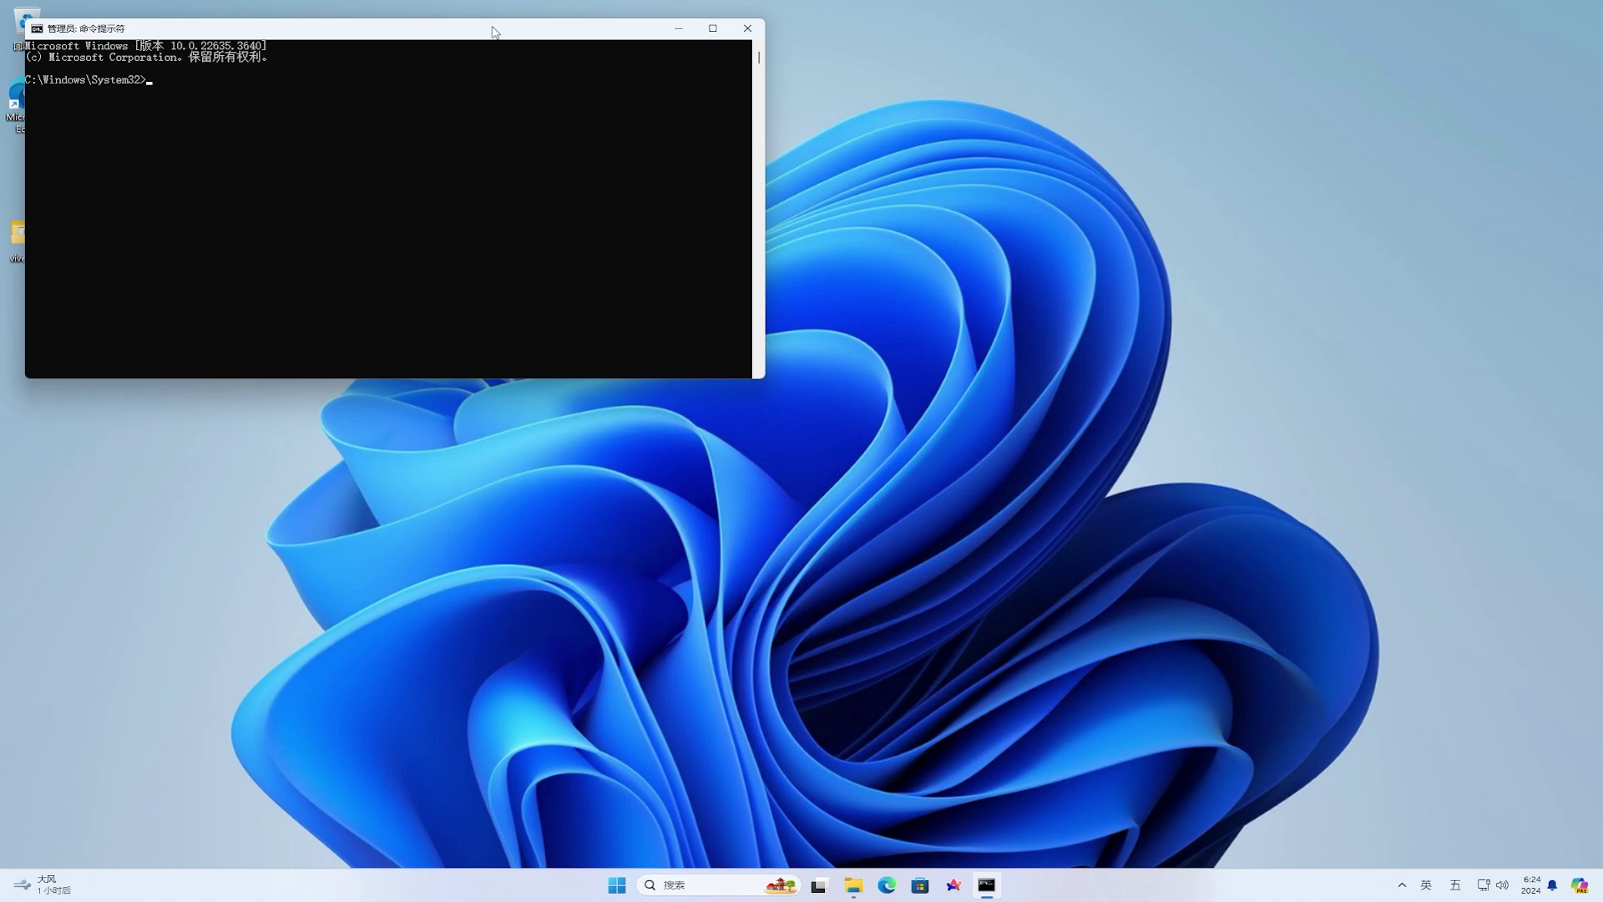
pyautogui.moveTo(495, 31); pyautogui.dragTo(895, 258)
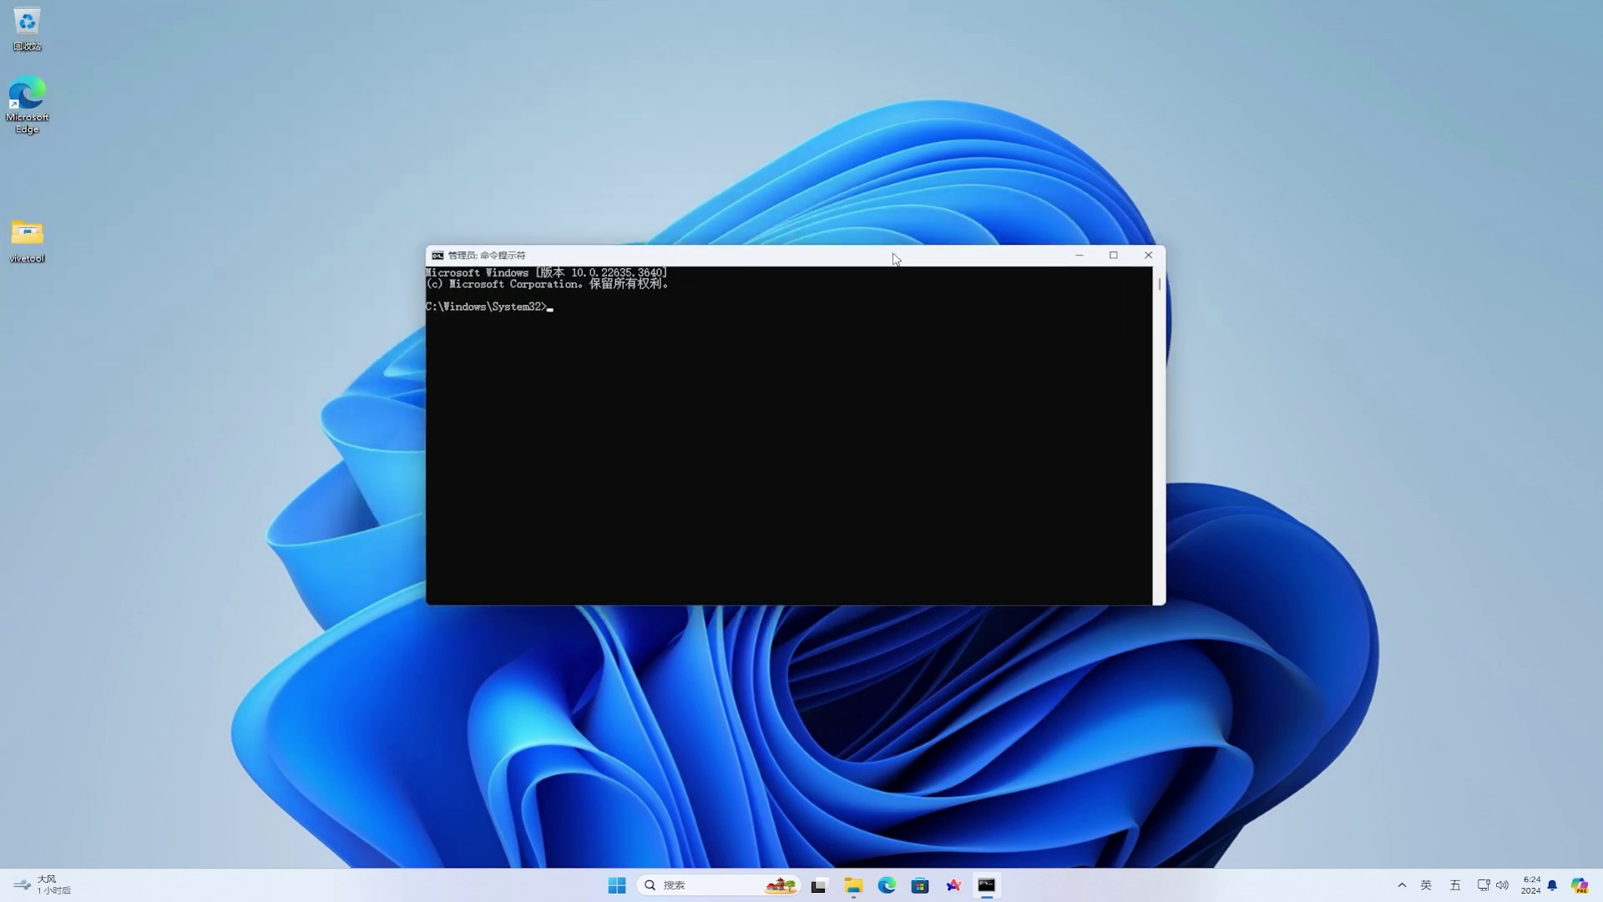
# - In C:\Users\admin\Desktop\vivetool, run vivetool /enable /id:45120483, then close the console
pyautogui.write('cd')
pyautogui.hotkey('ctrl', 'v')
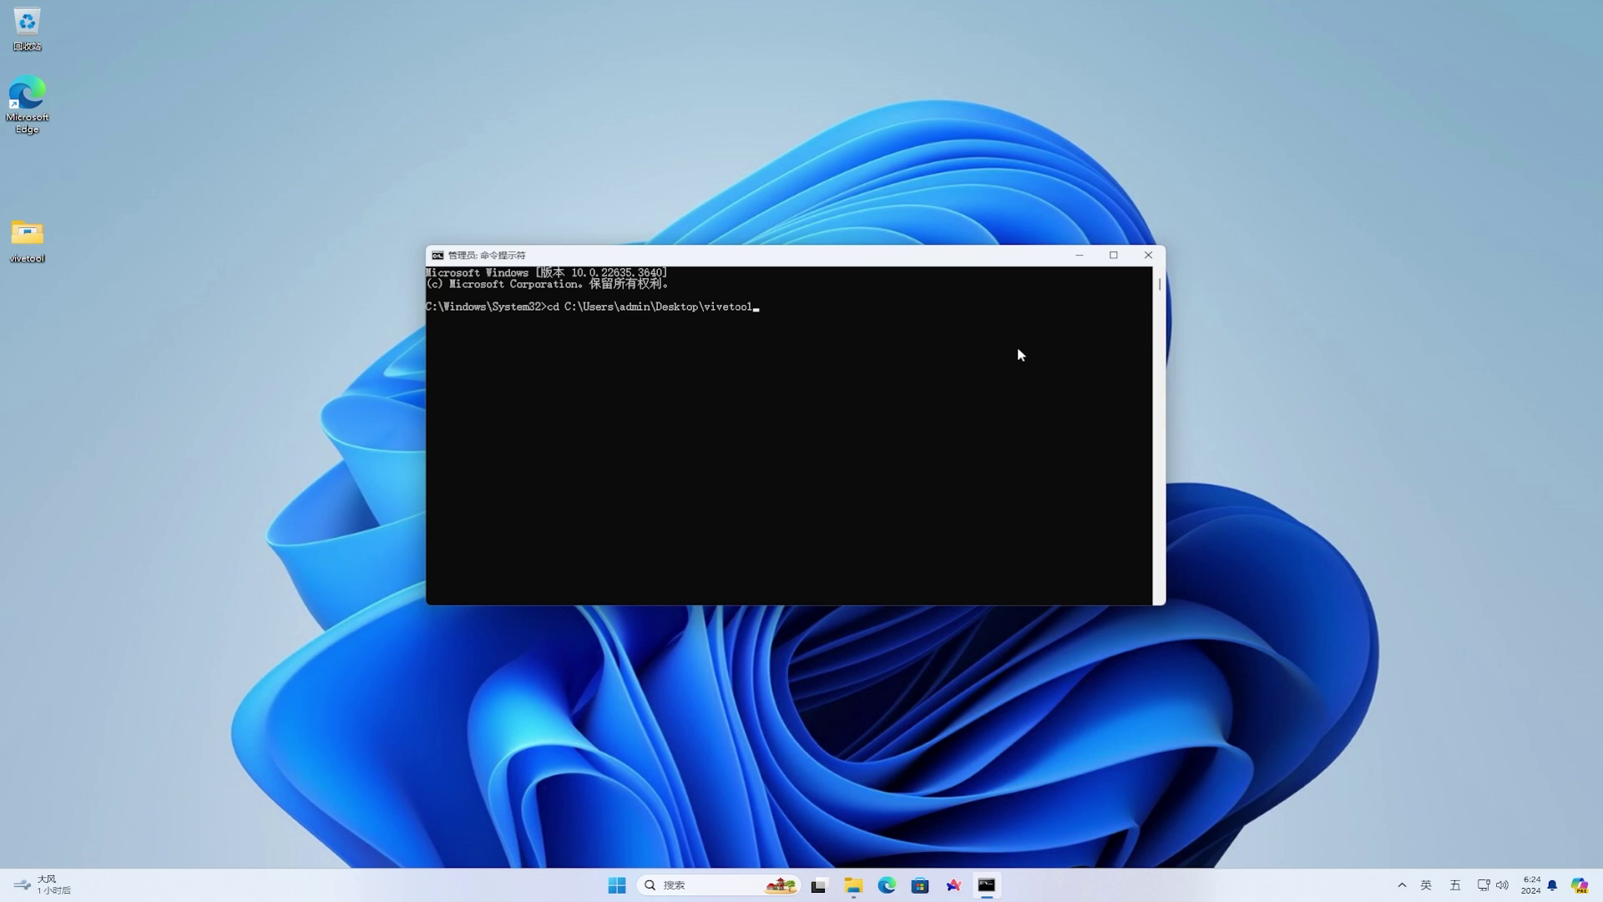
pyautogui.press('Return')
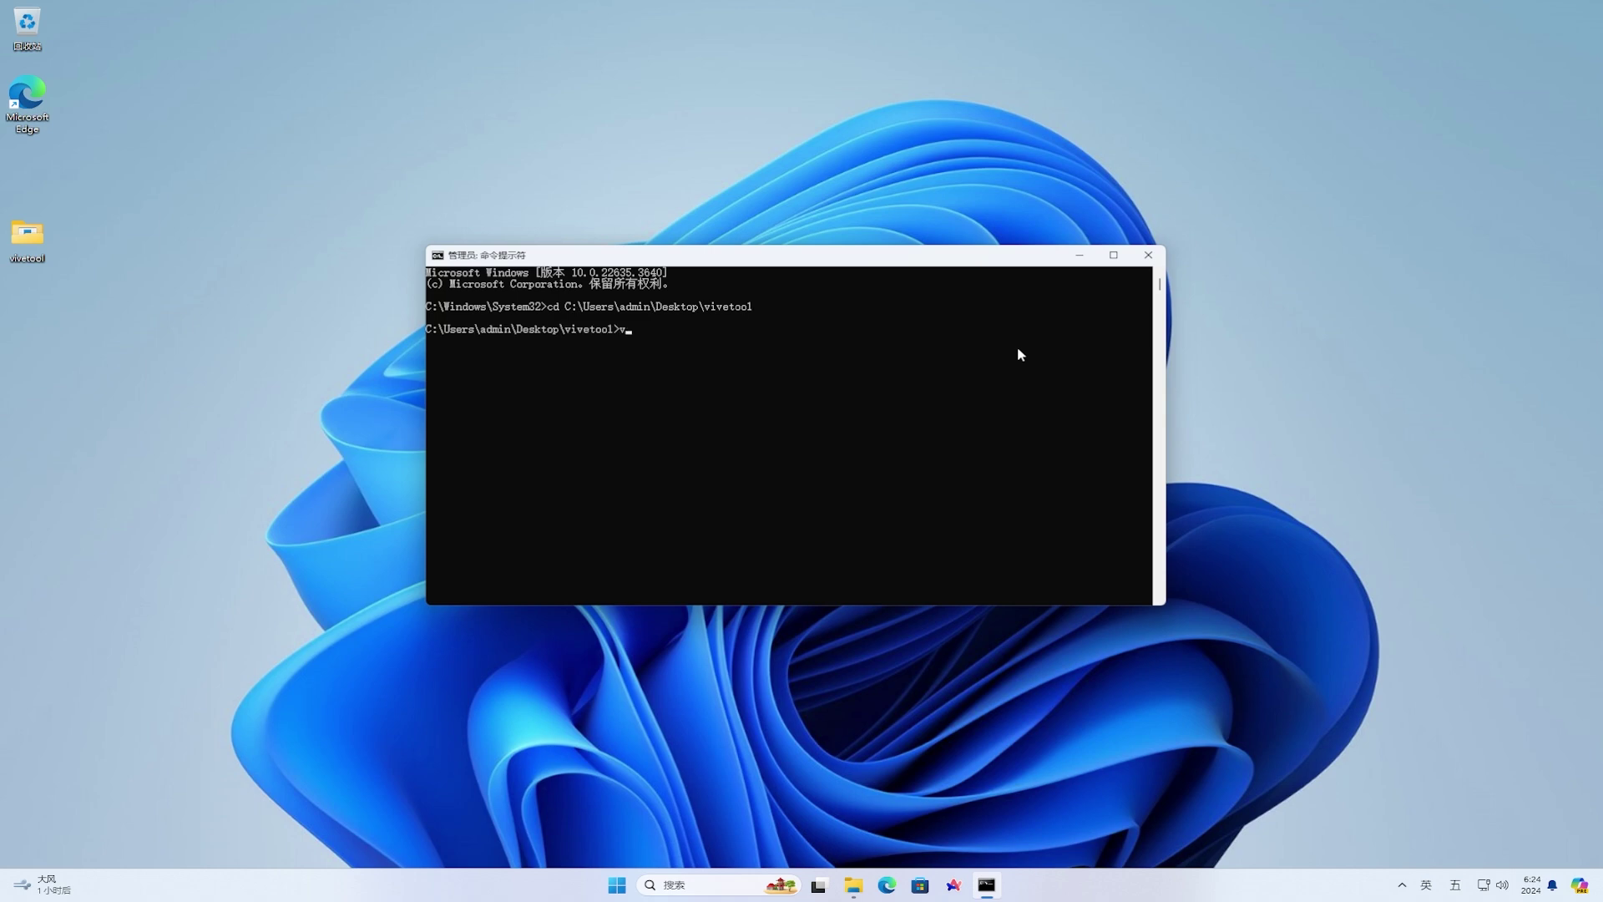
pyautogui.write('vivetool /enable /id:451')
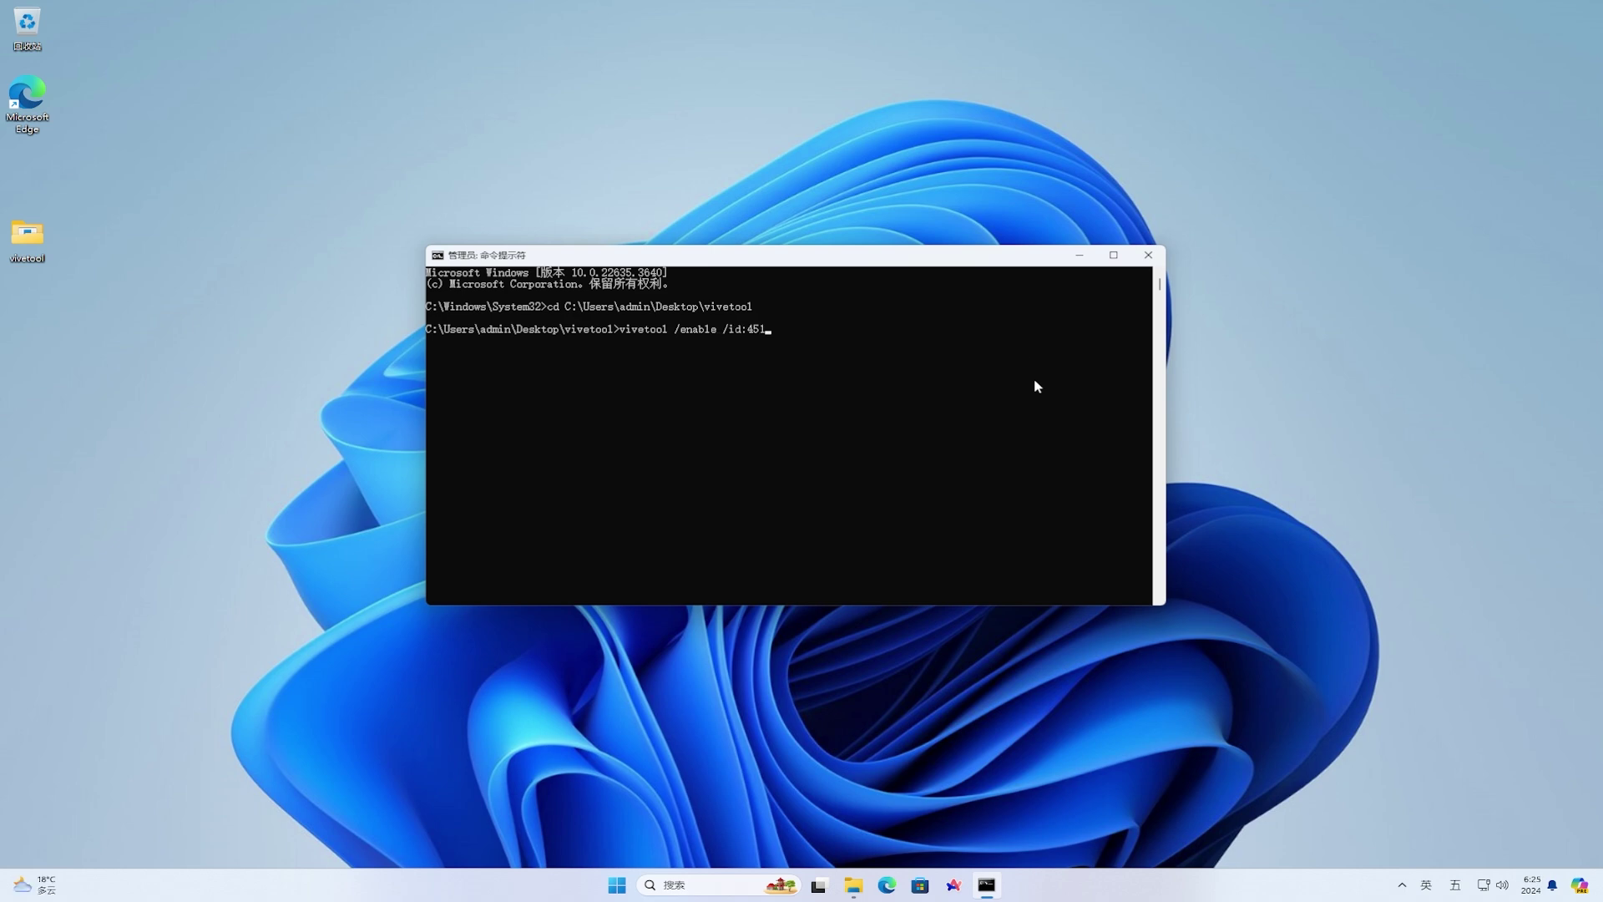
pyautogui.write('20483')
pyautogui.press('Return')
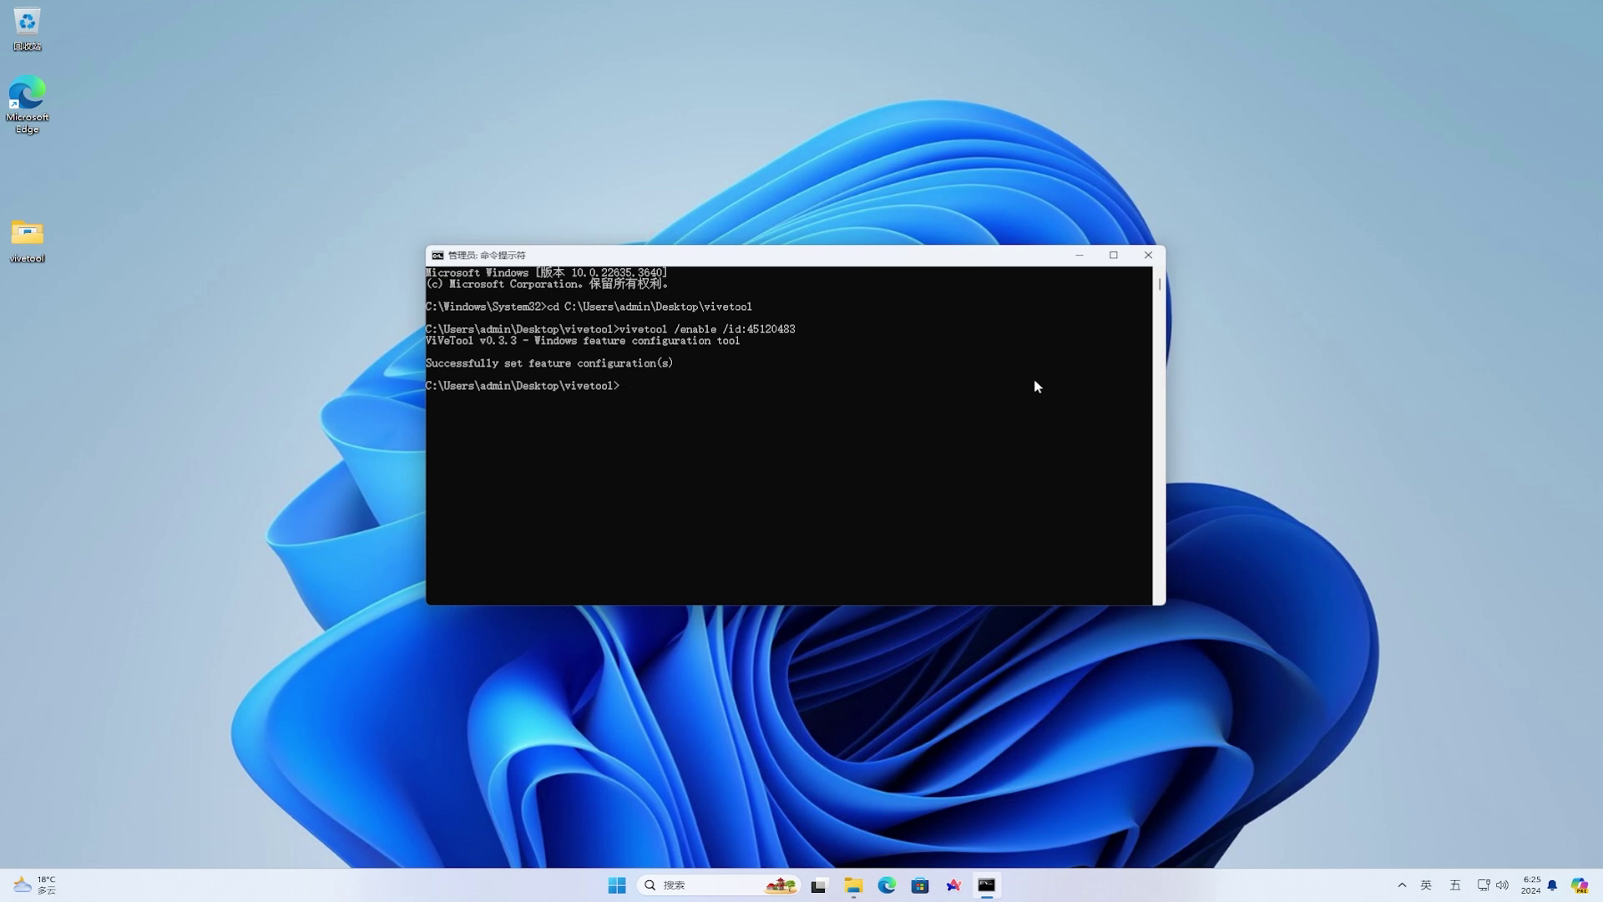
pyautogui.click(1148, 255)
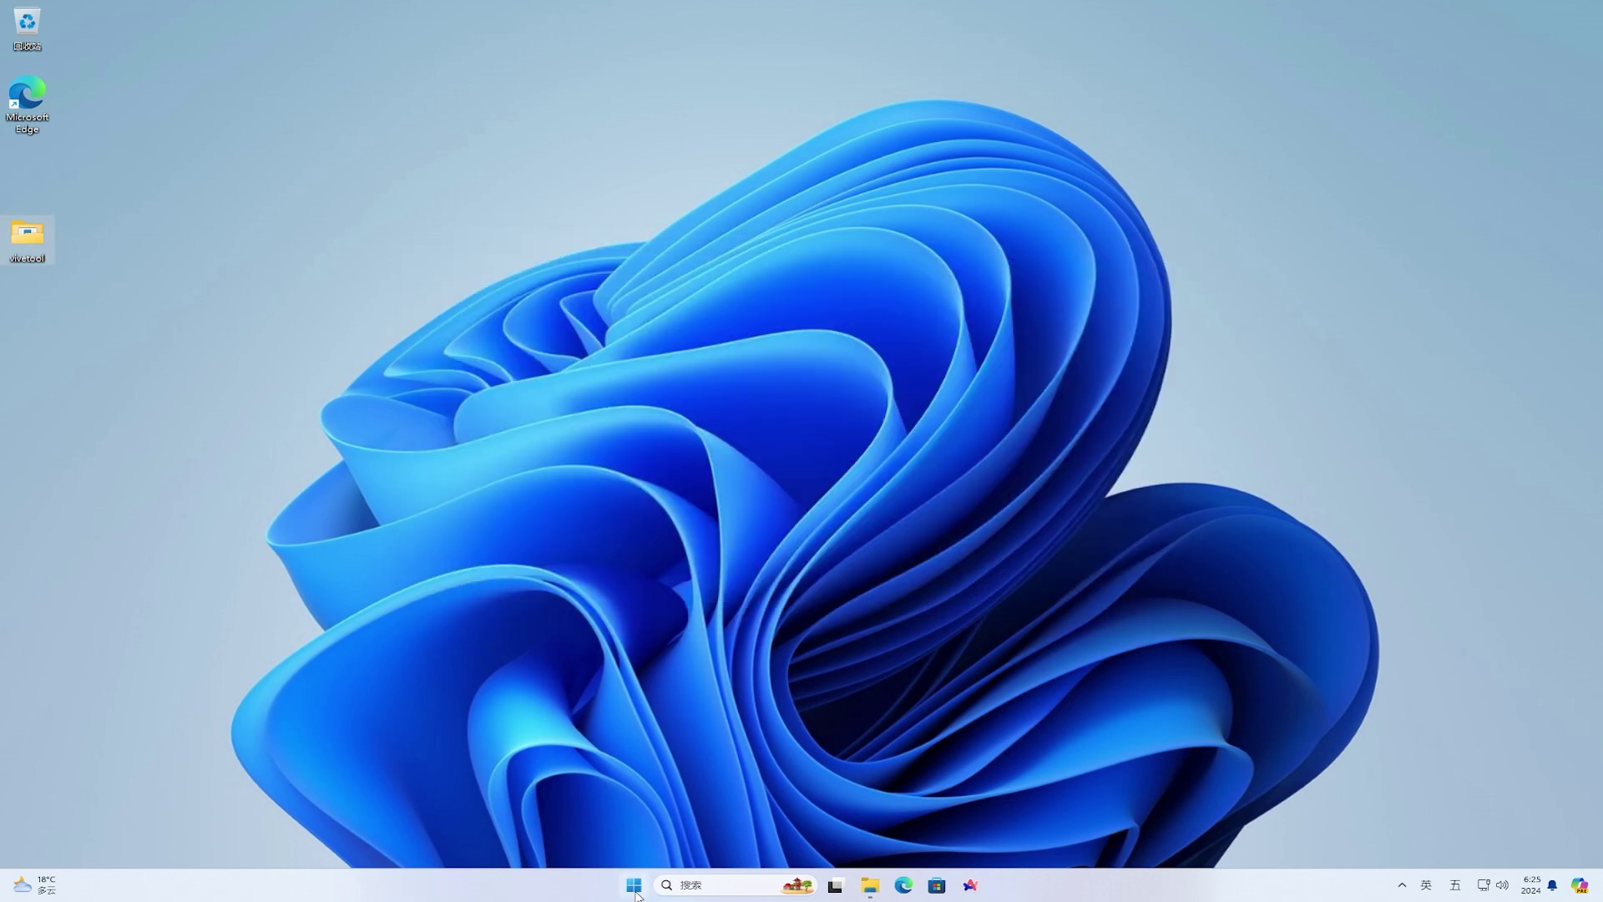
# - Restart Windows, then view the 已共享 (Shared) tab in File Explorer's Home after the reboot
pyautogui.click(634, 885)
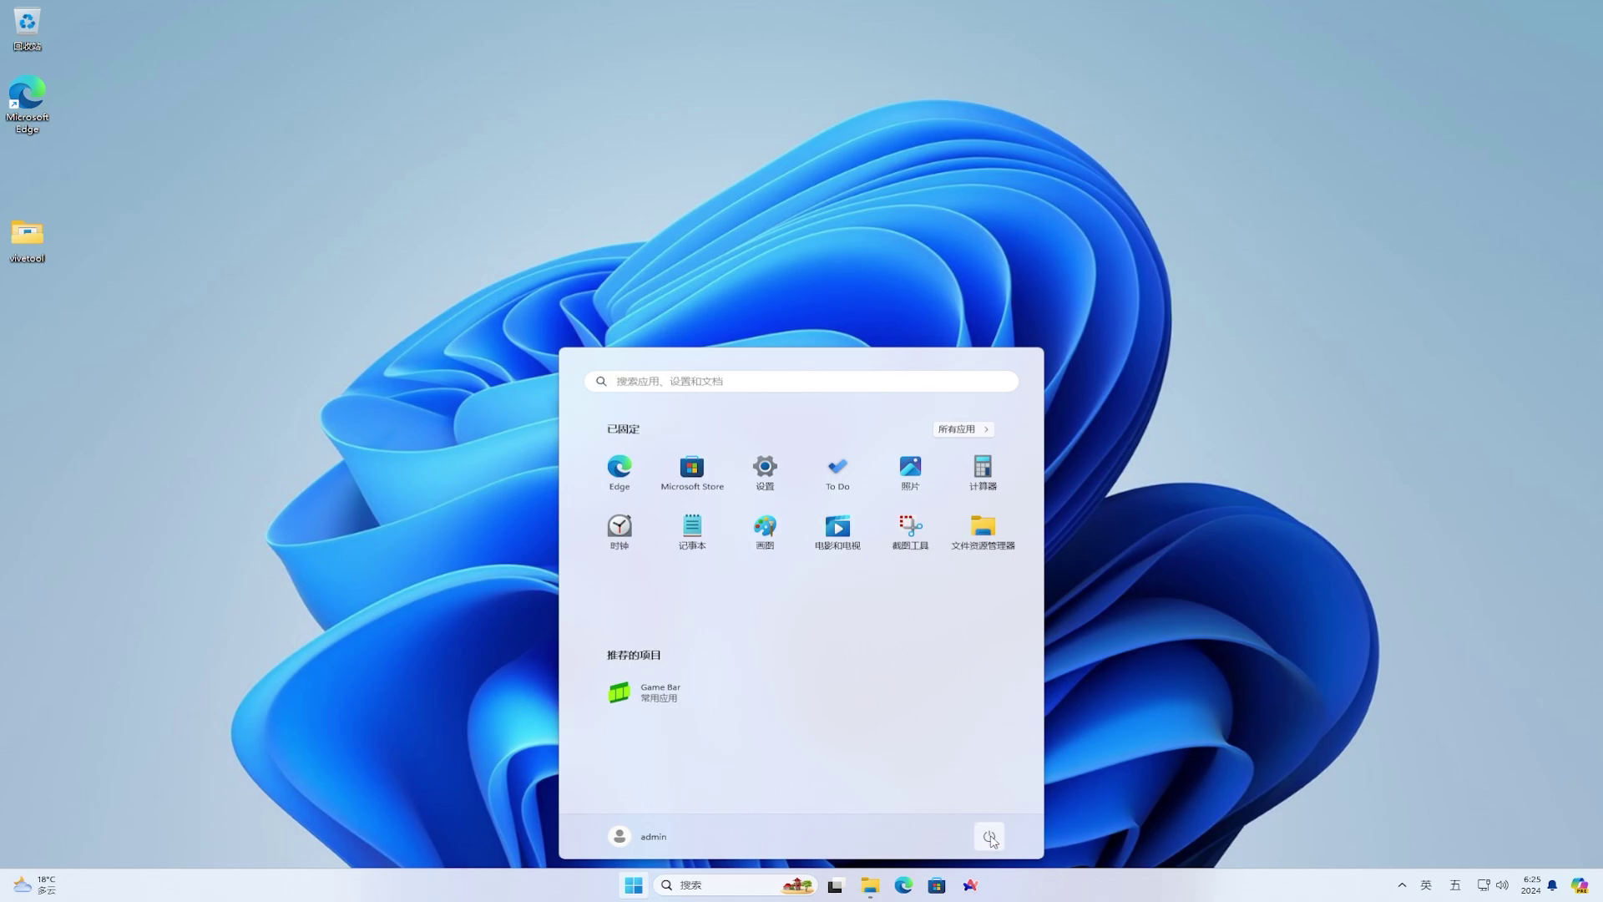
pyautogui.click(989, 835)
pyautogui.click(985, 809)
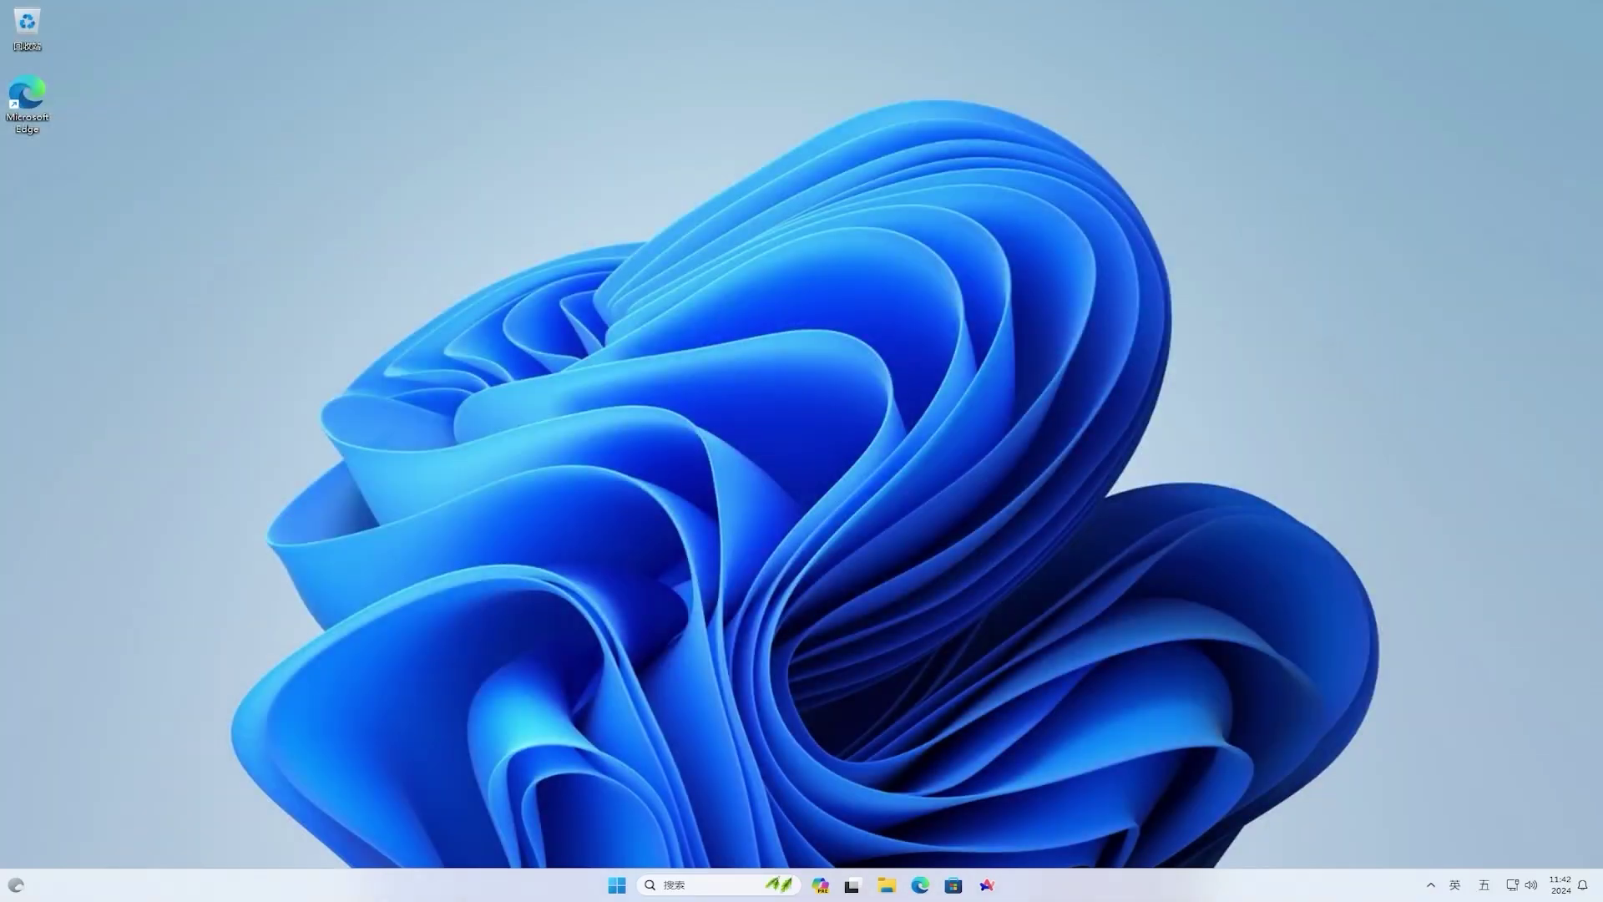
pyautogui.click(870, 885)
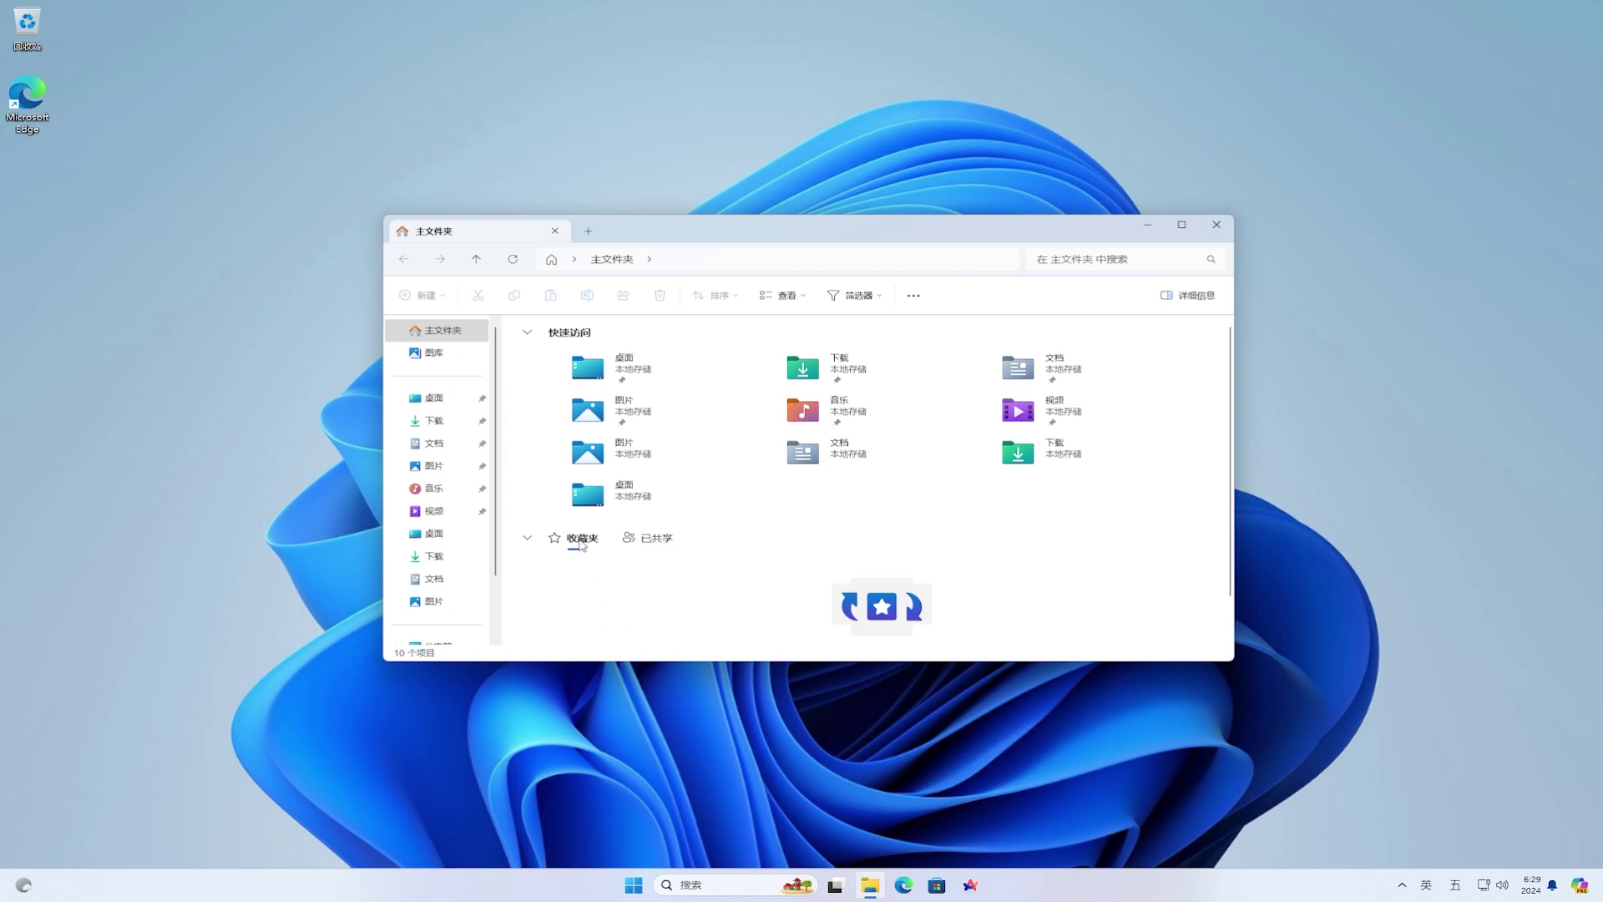
pyautogui.click(656, 540)
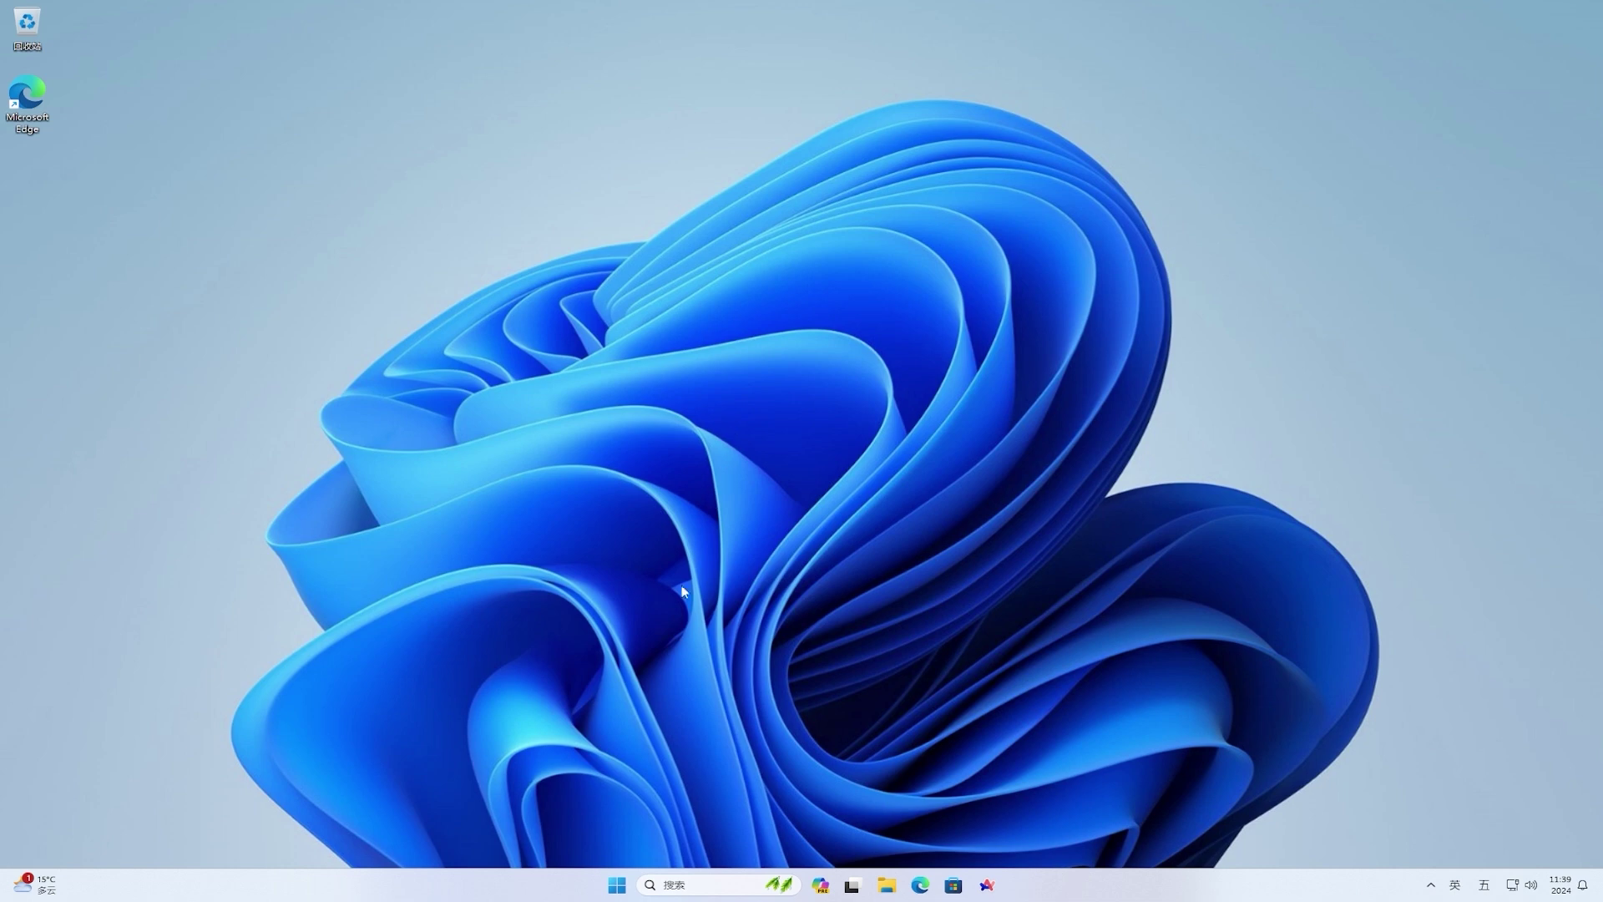
# - Go to Settings > Windows 更新 > Windows 预览体验计划 and click 即刻体验
pyautogui.click(612, 890)
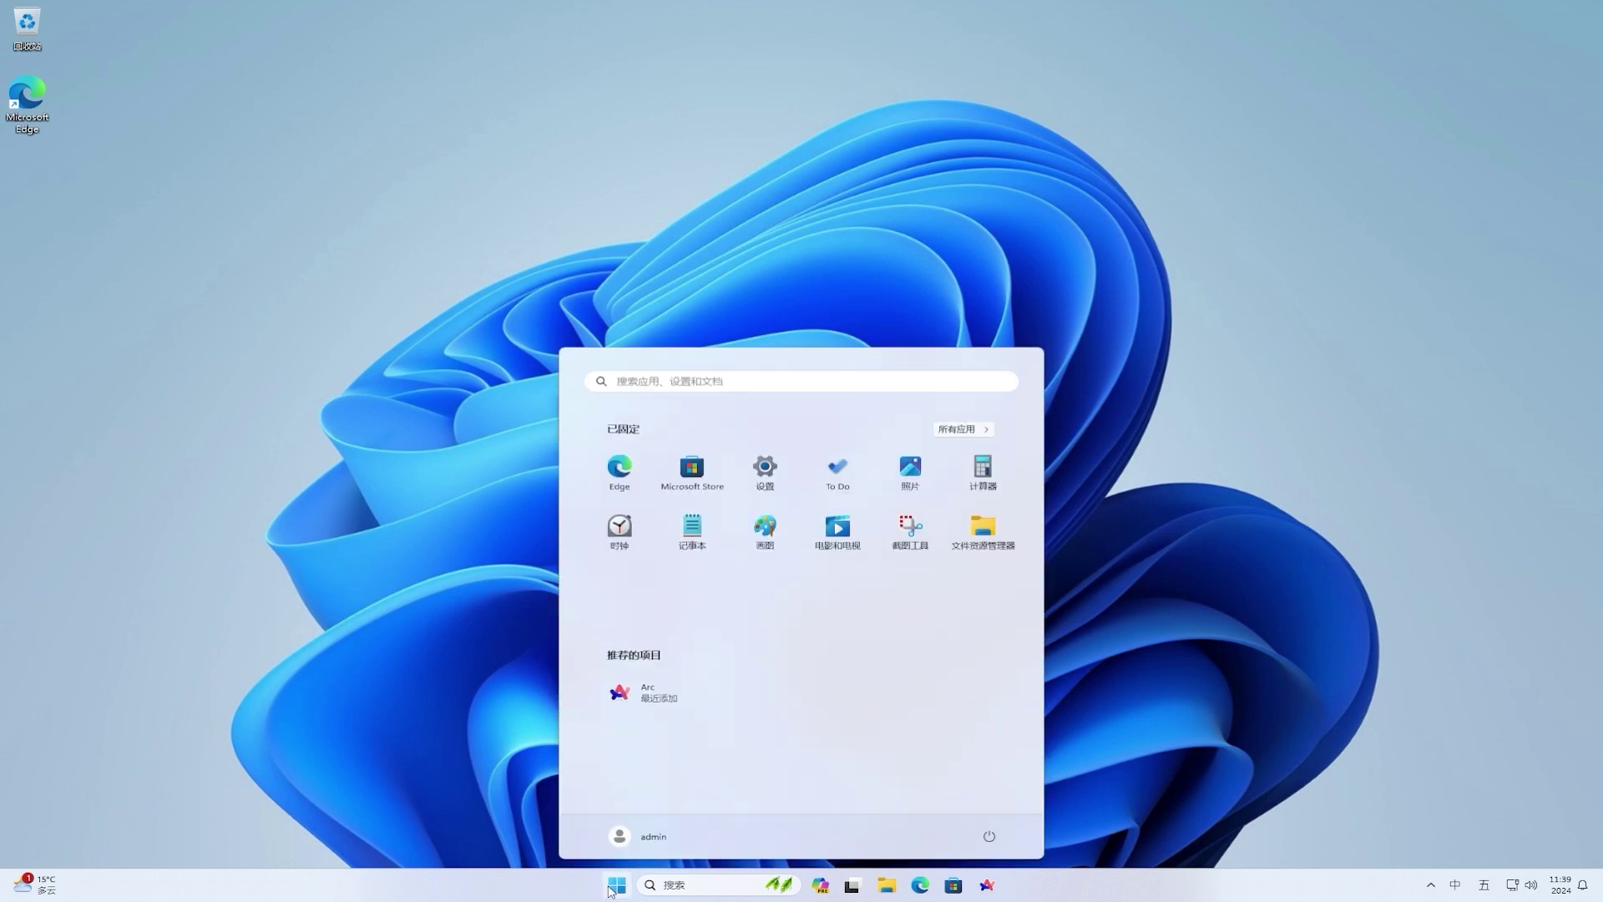
pyautogui.click(764, 474)
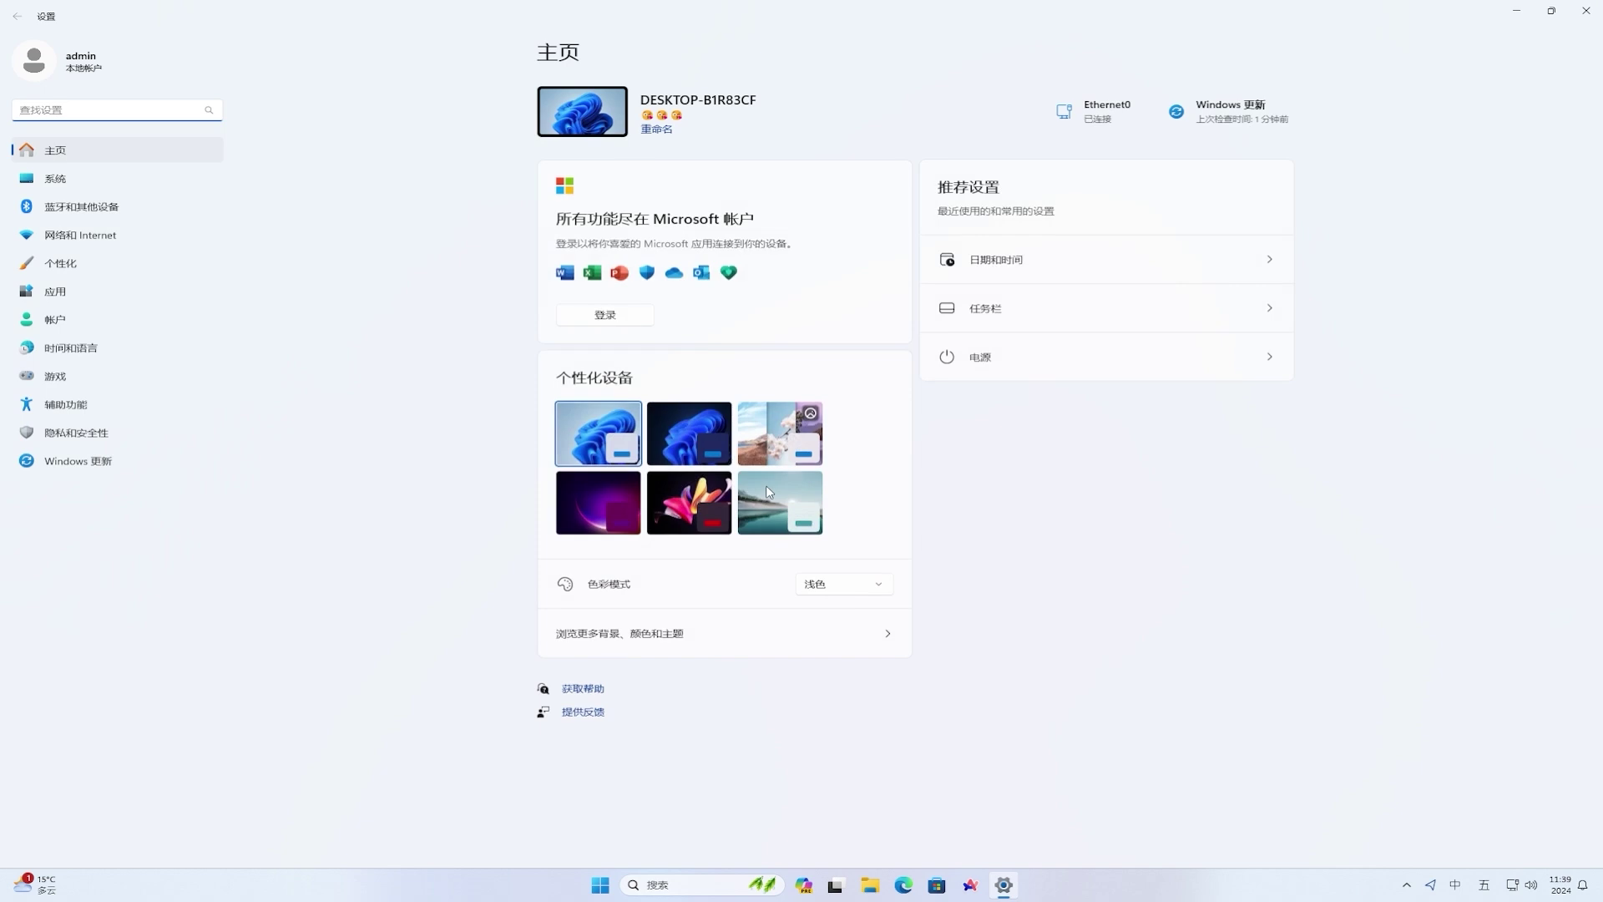
pyautogui.click(87, 470)
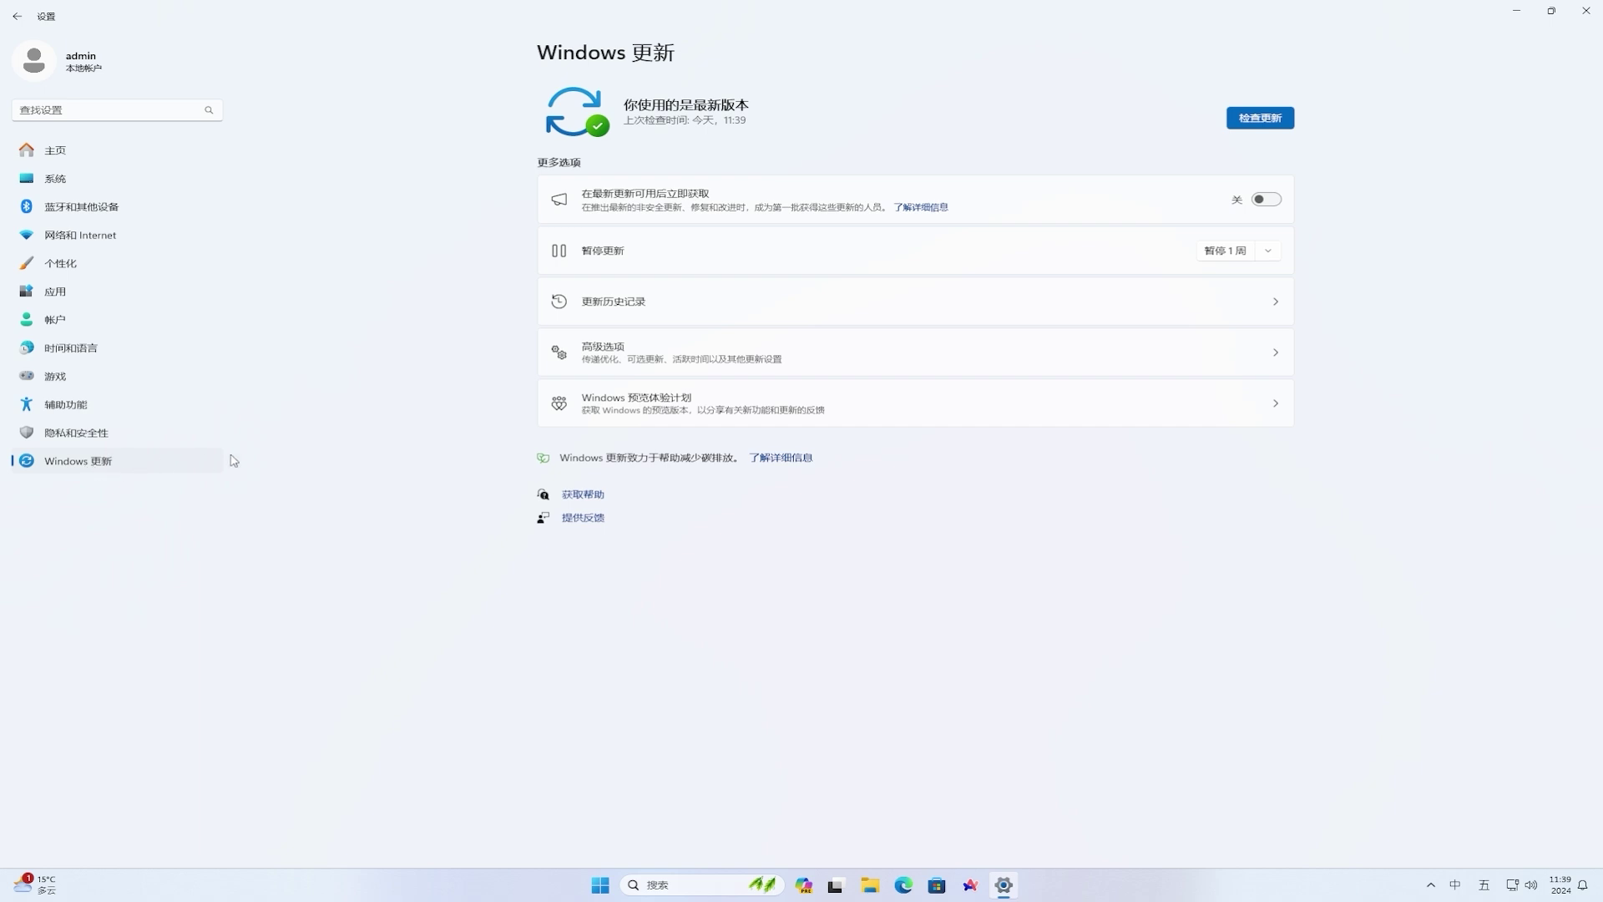
pyautogui.click(876, 413)
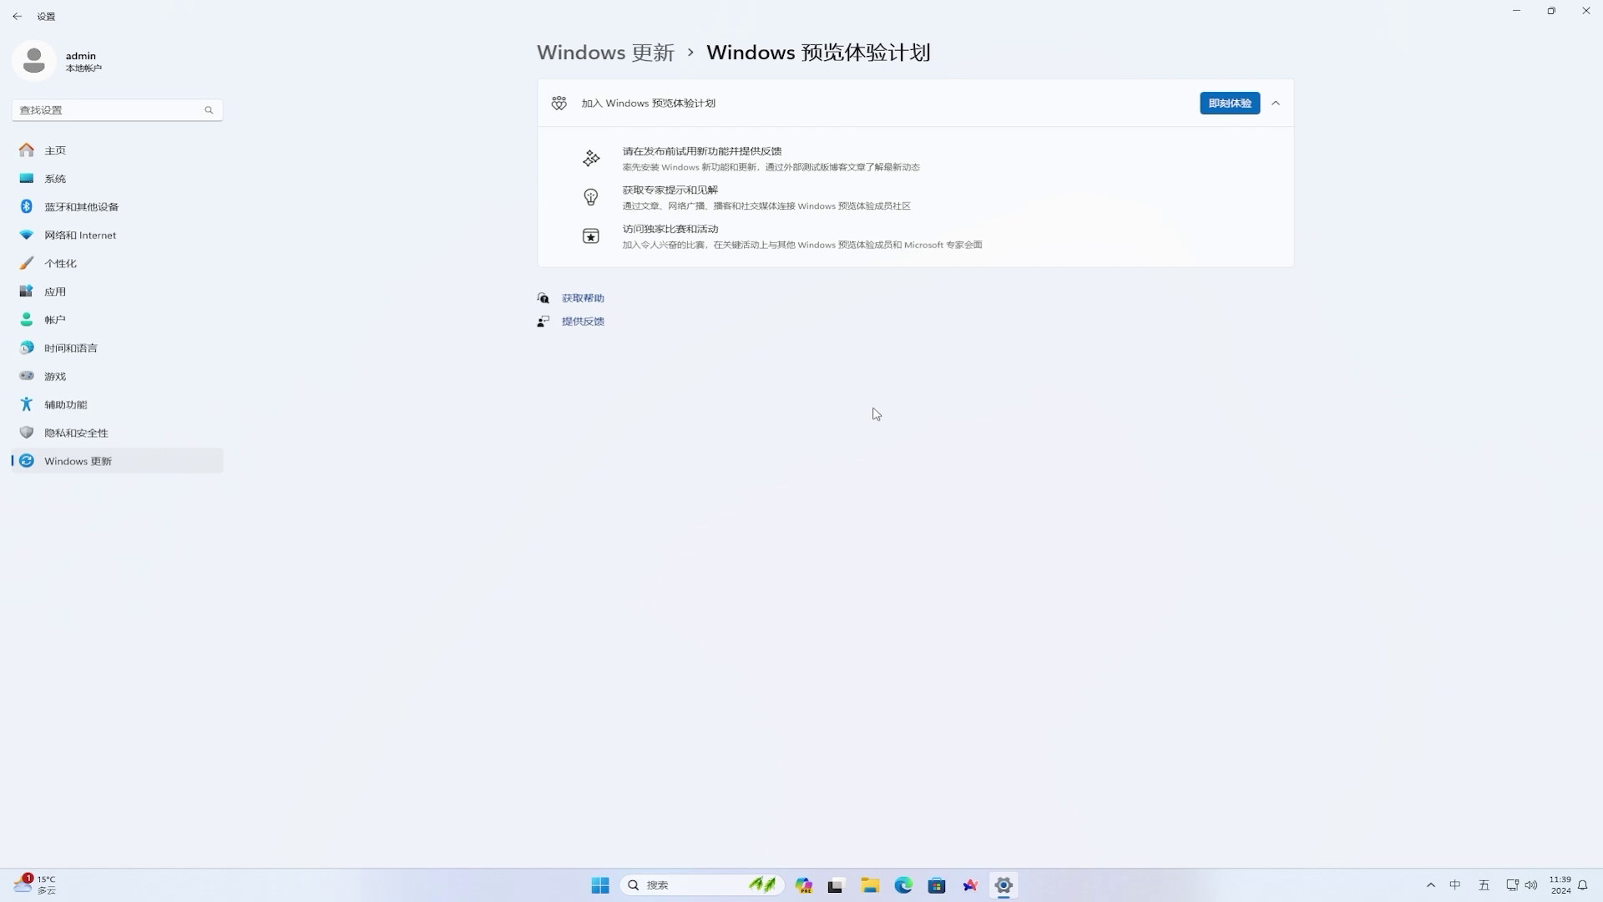
pyautogui.click(1216, 108)
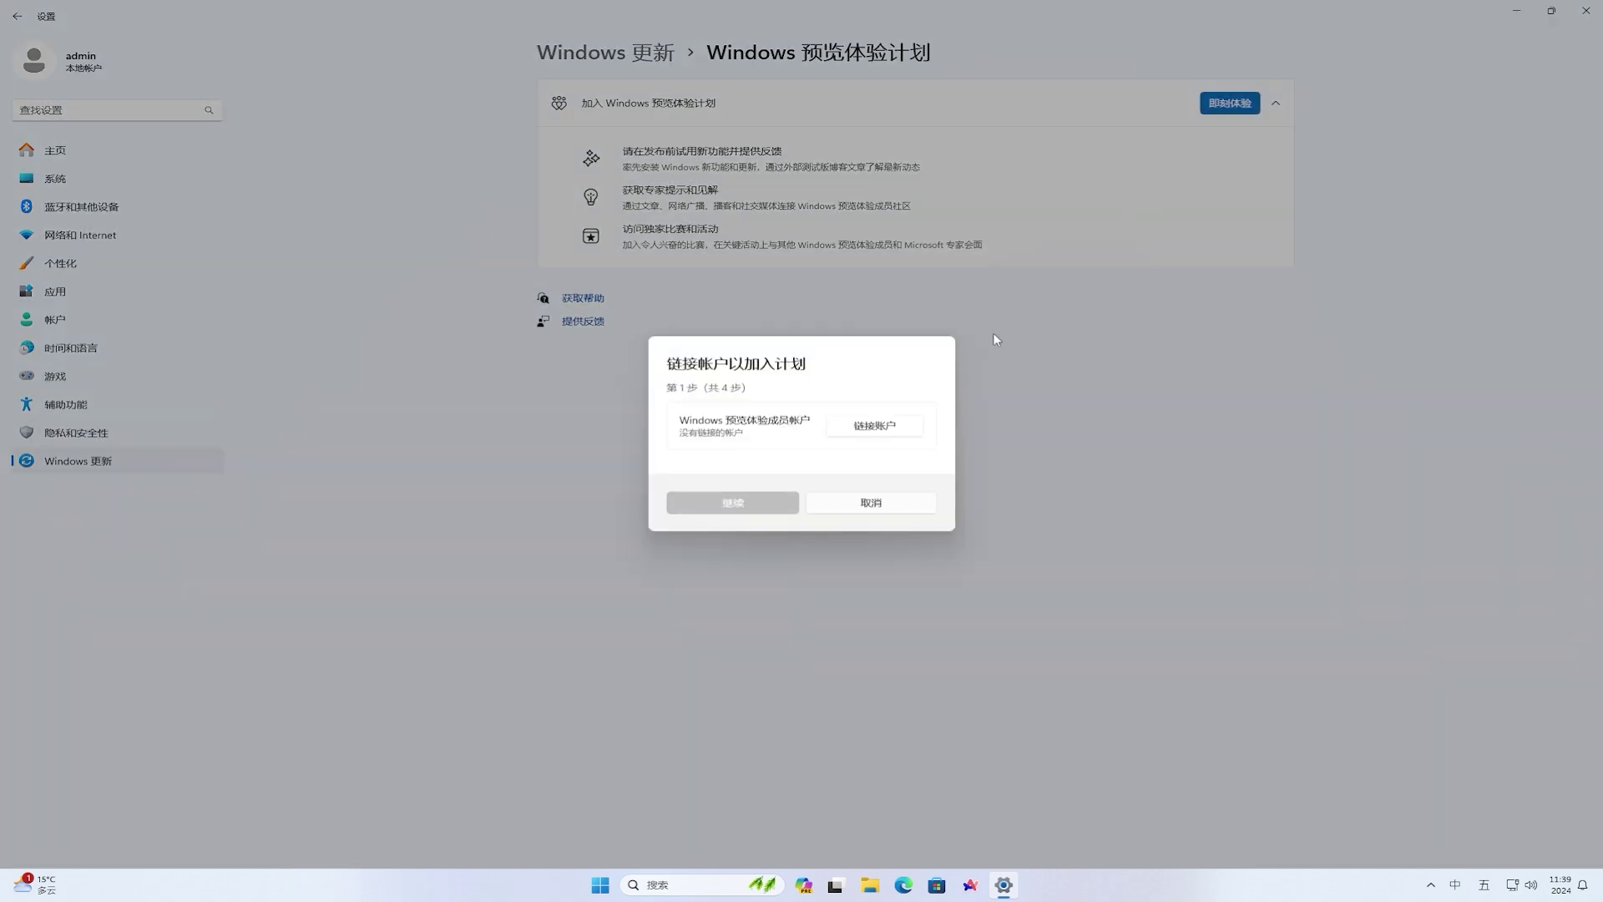
# - Choose to link a Microsoft 帐户 to the Insider Program
pyautogui.click(894, 424)
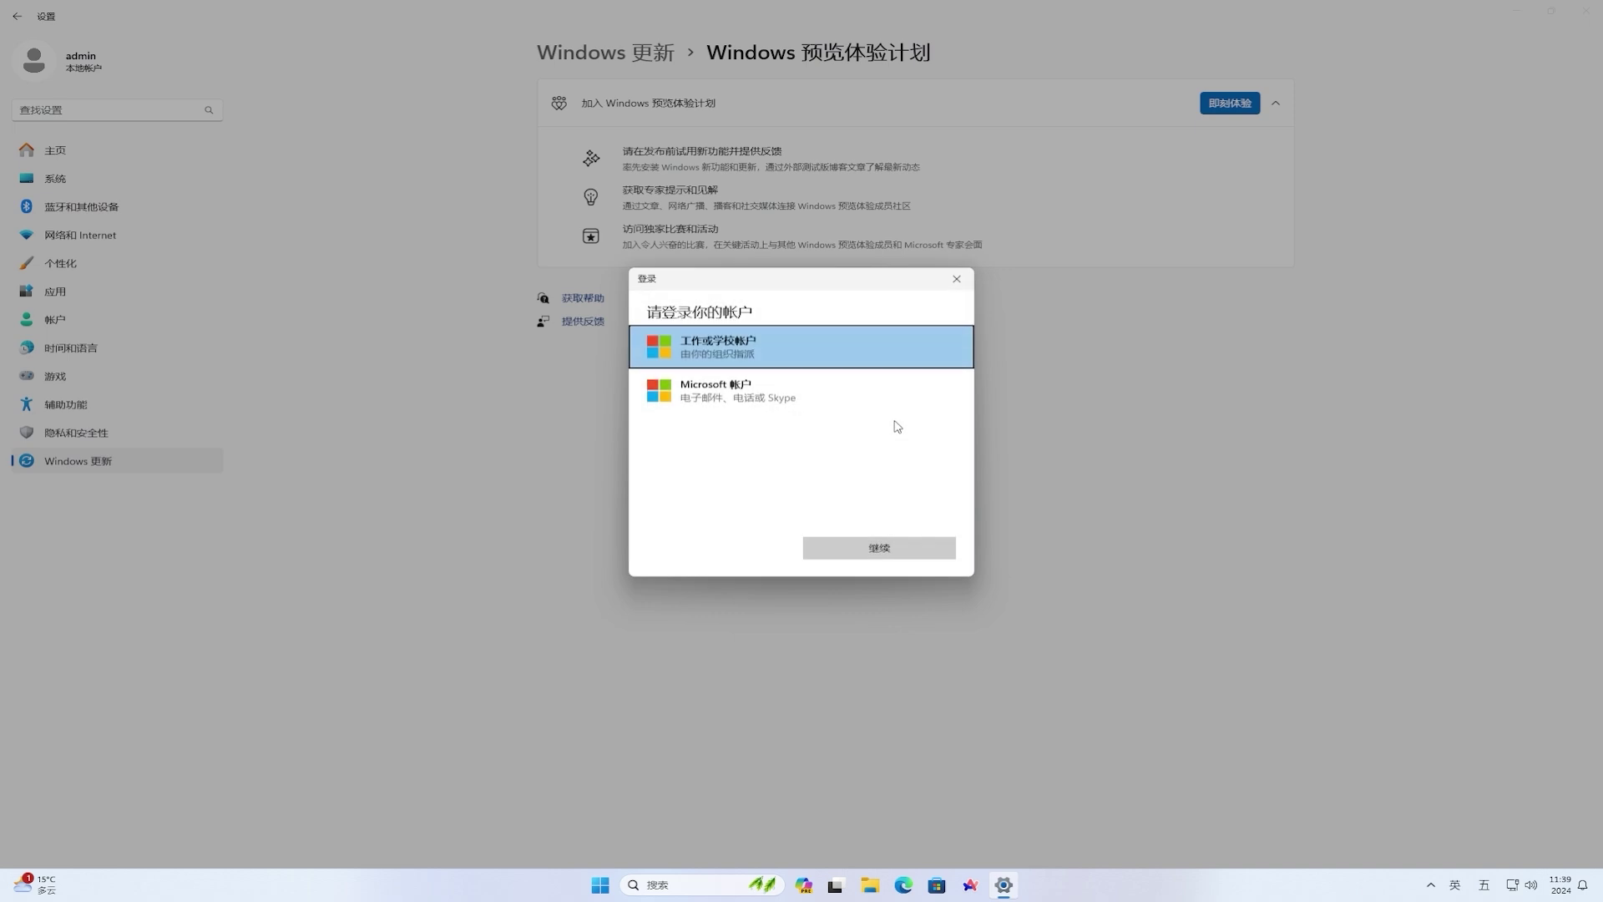
pyautogui.click(698, 399)
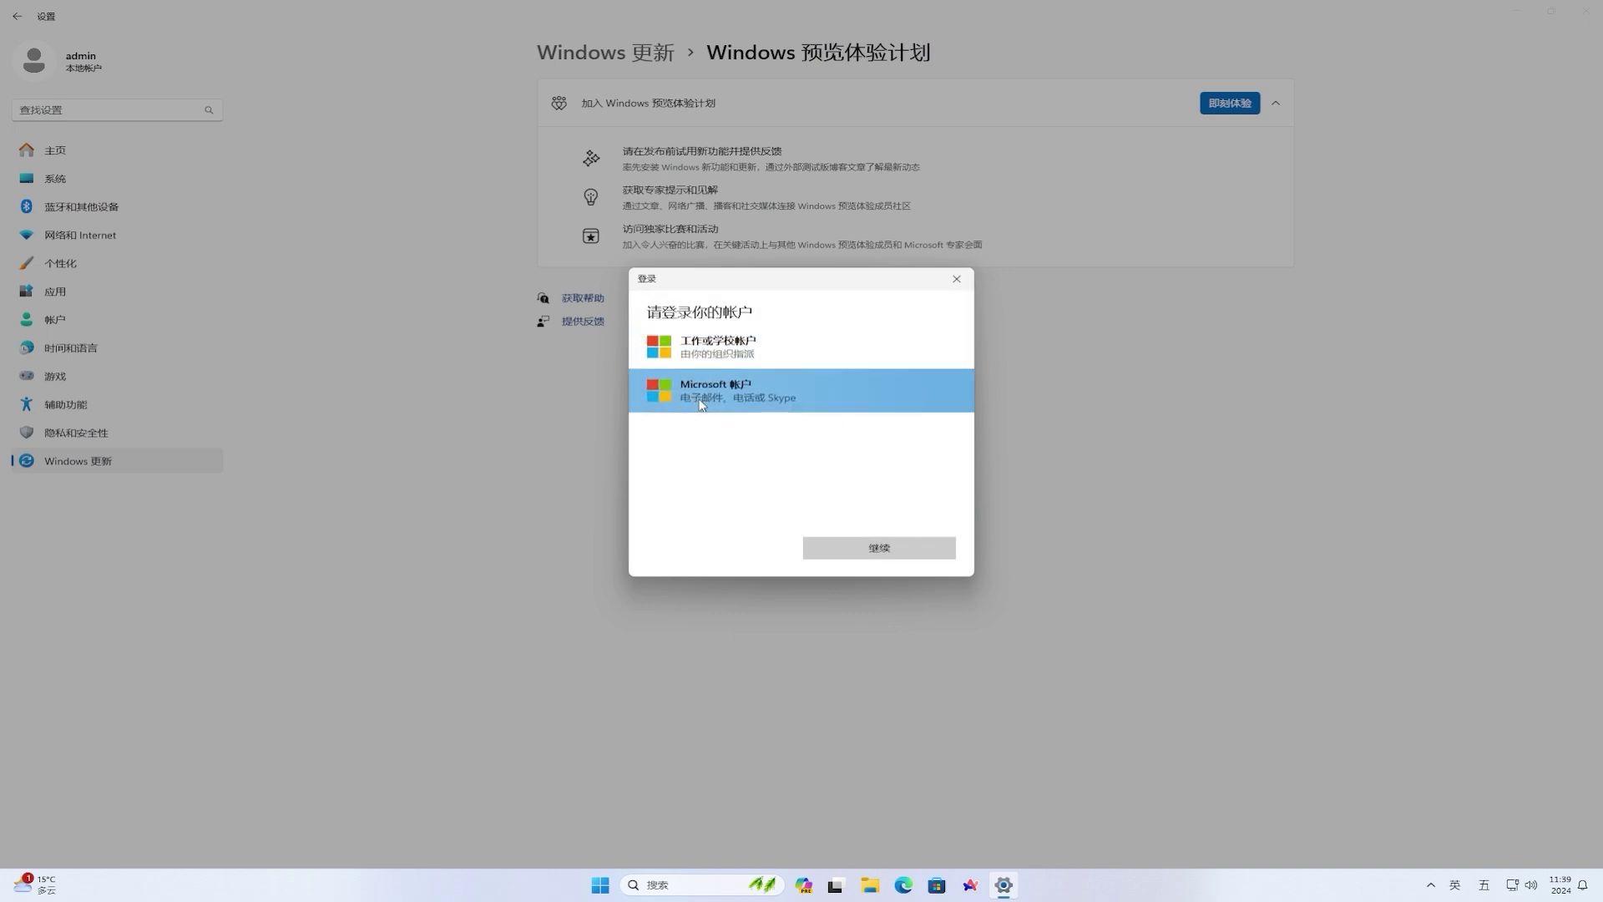
pyautogui.click(878, 548)
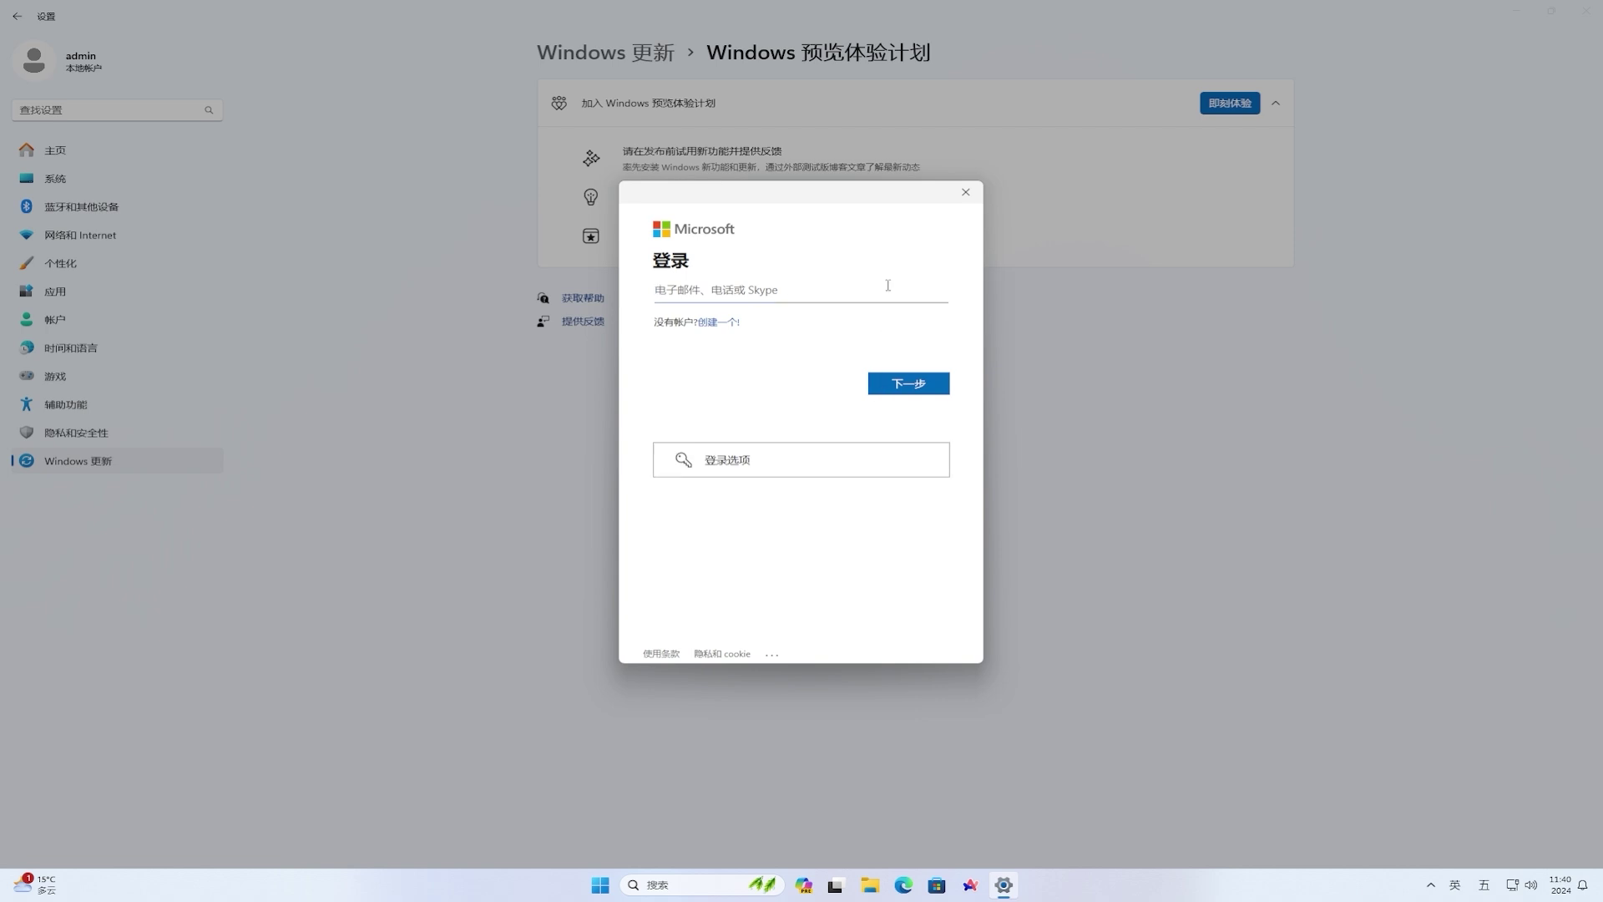
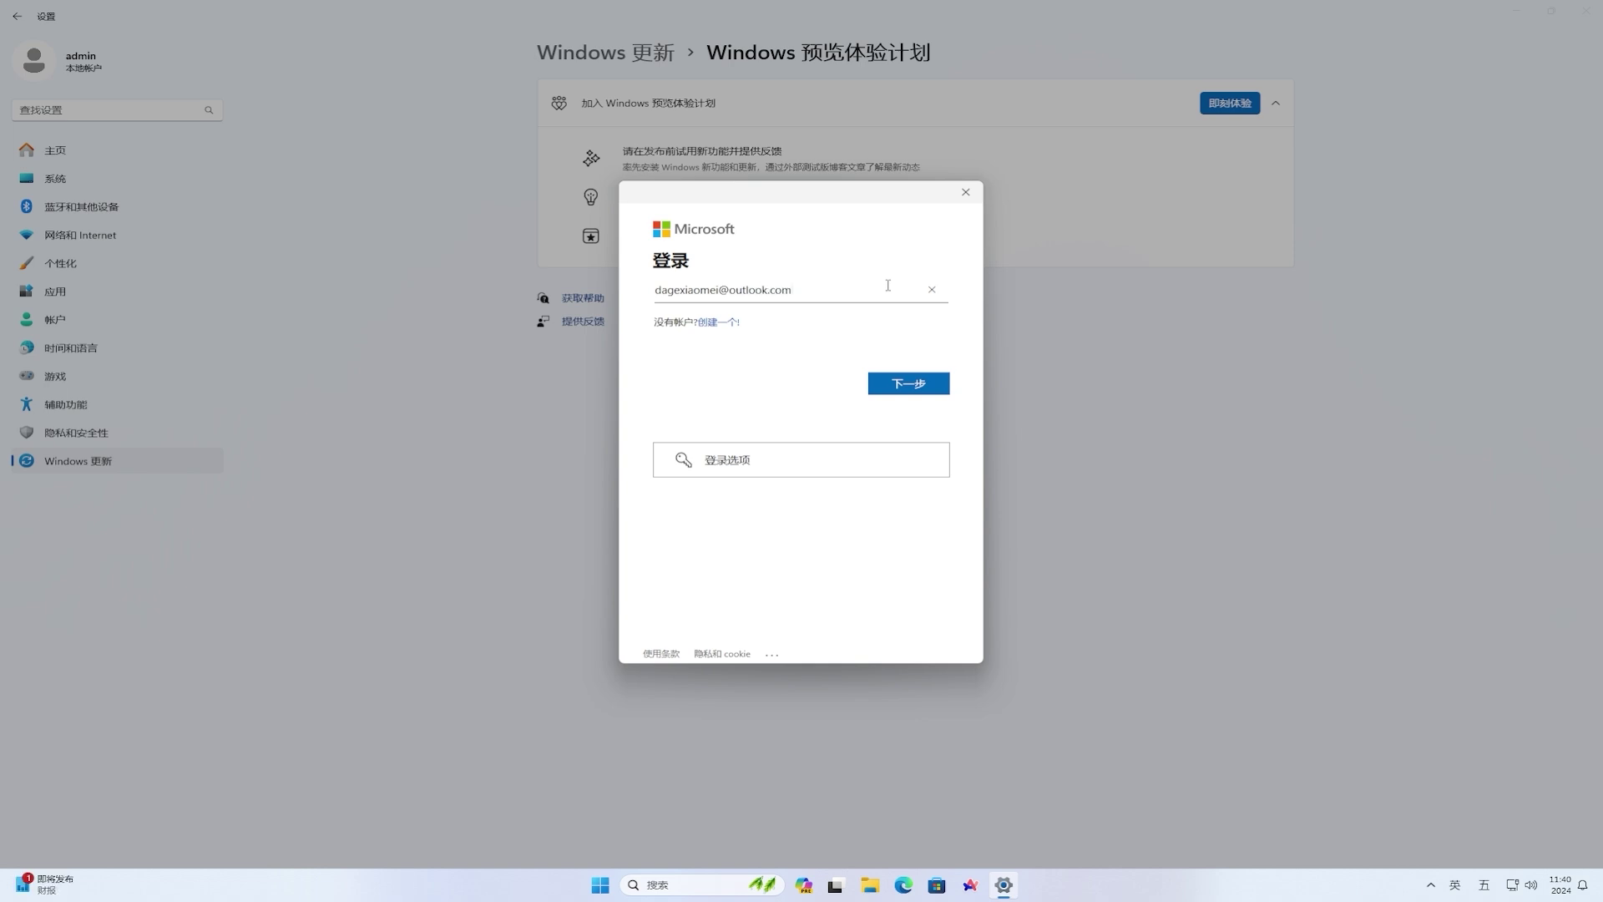
# - Sign in with the account's e-mail and password, and accept using it on this device
pyautogui.click(914, 383)
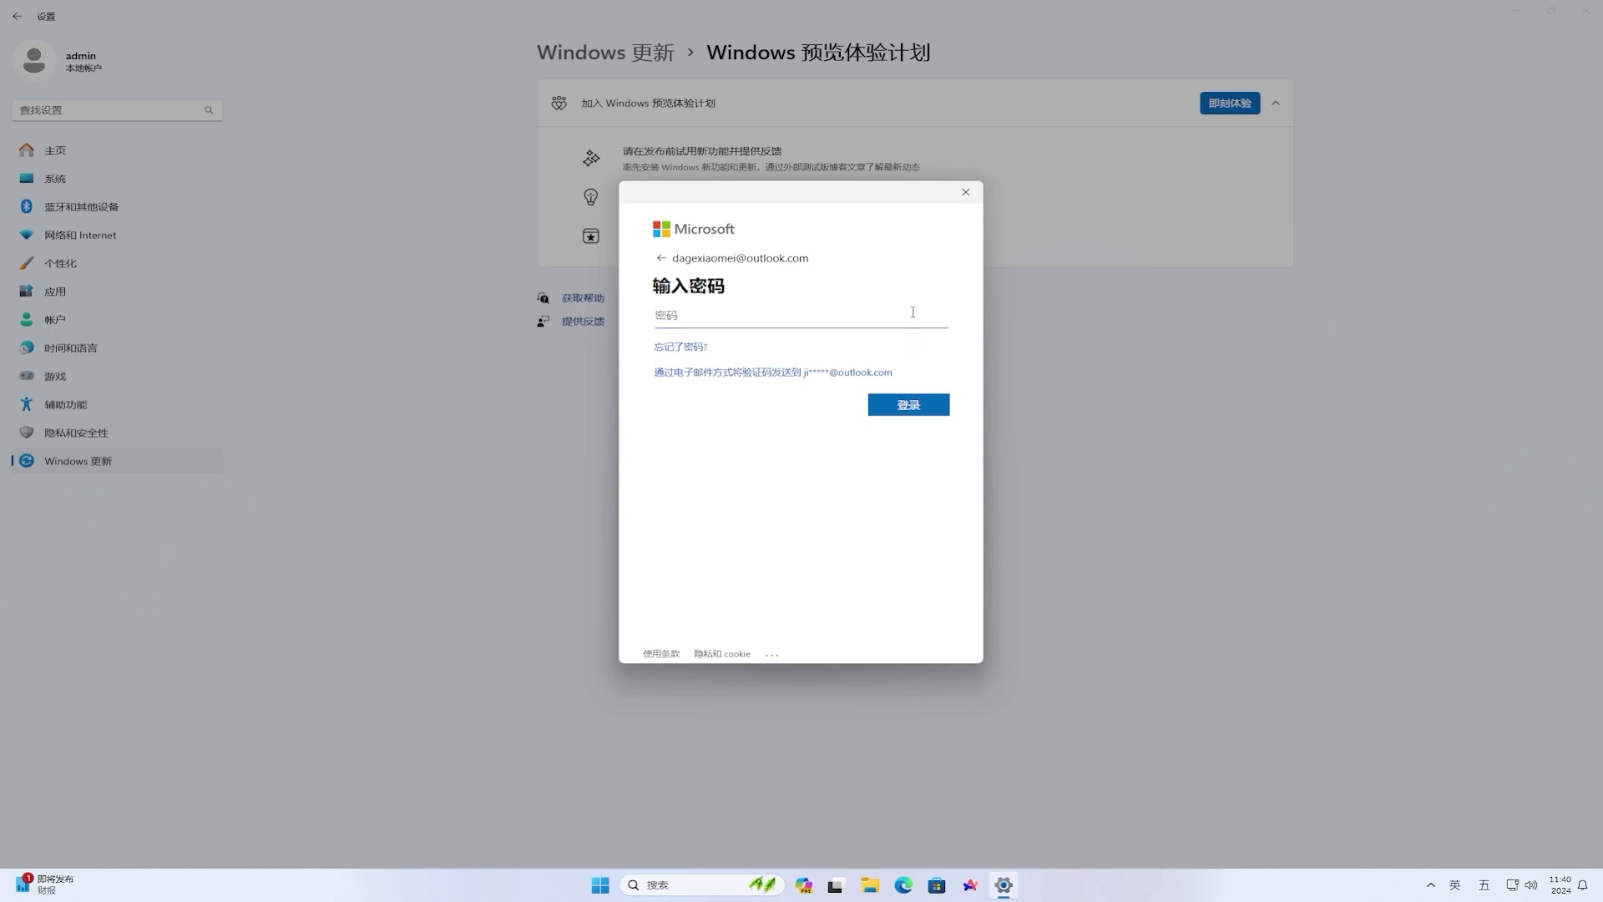
pyautogui.write('*****************')
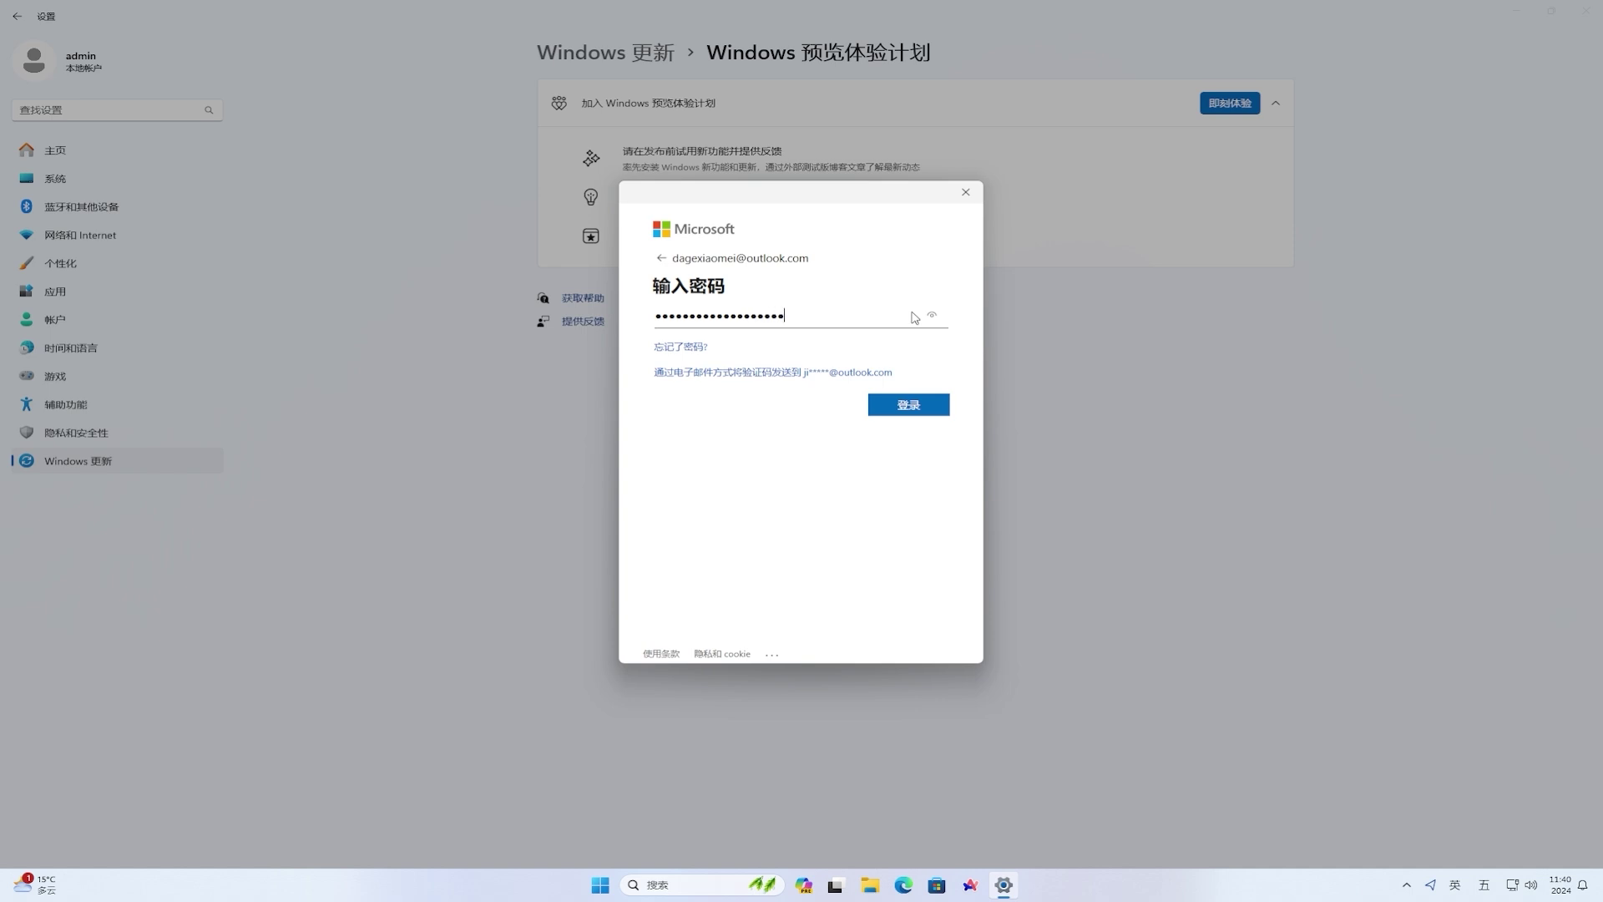
pyautogui.click(914, 404)
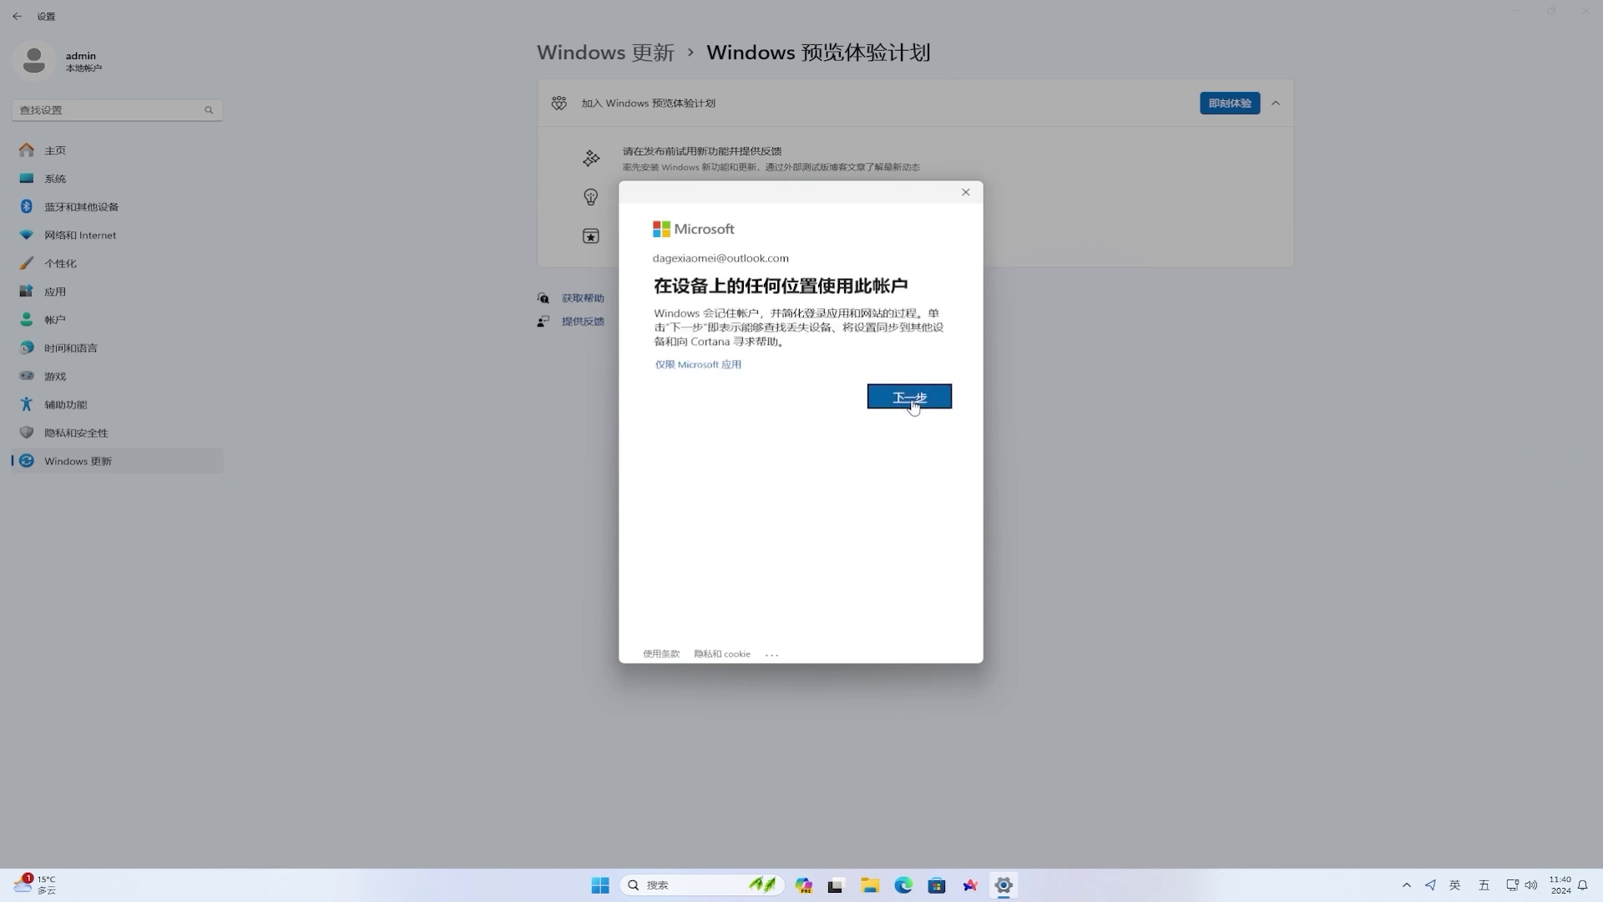
pyautogui.click(910, 398)
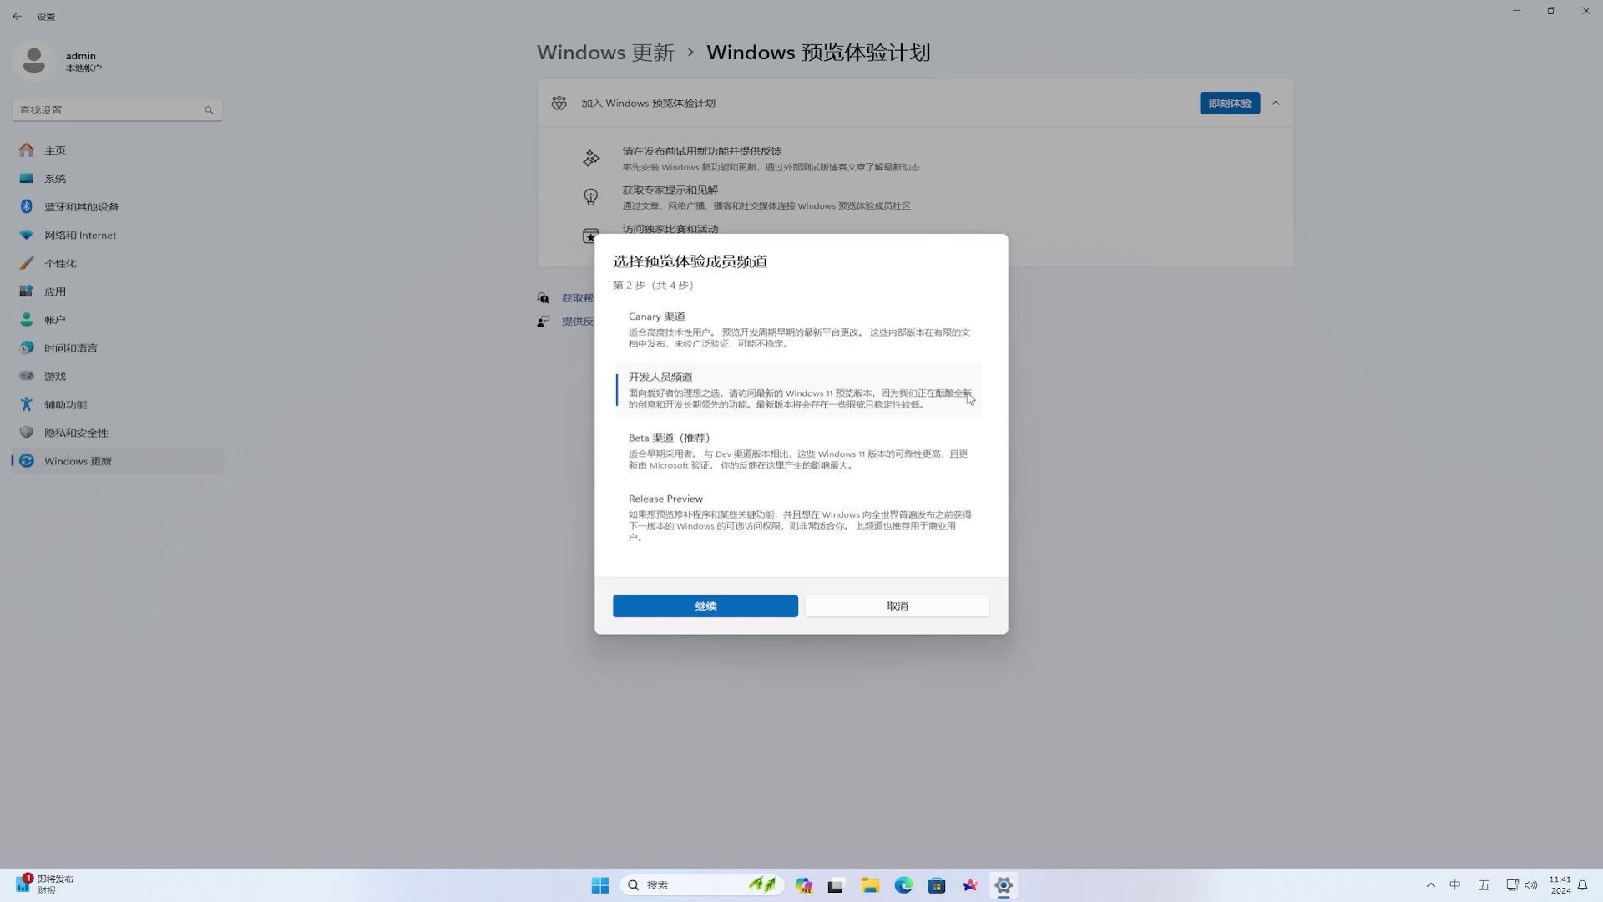
# - Pick the Insider channel, accept the agreements, and restart the PC now
pyautogui.click(962, 521)
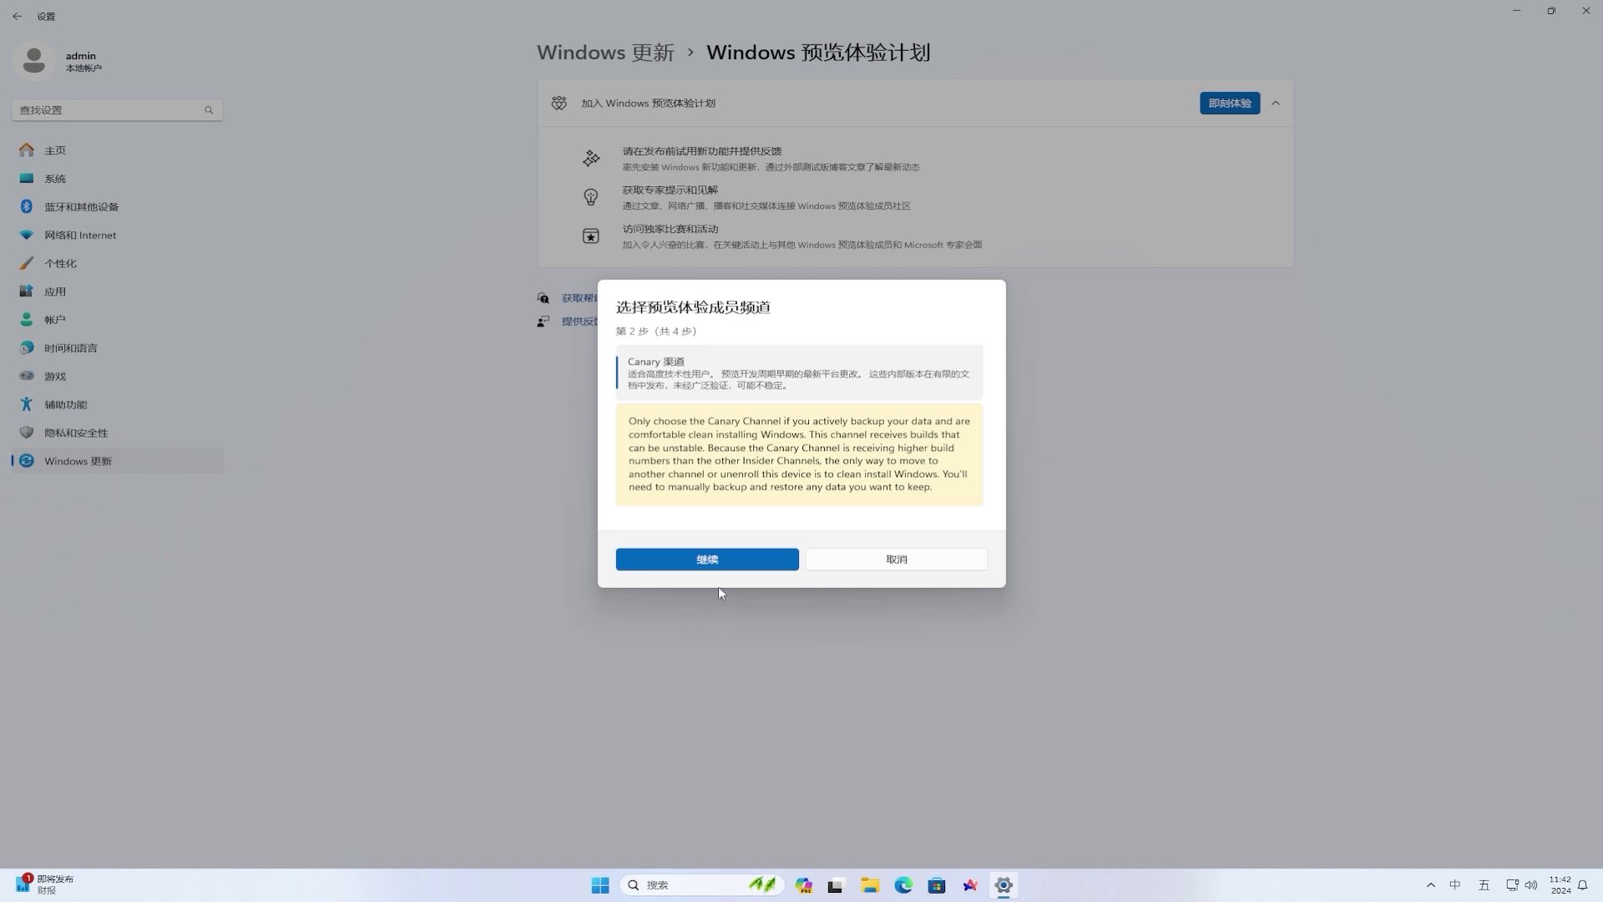
pyautogui.click(715, 568)
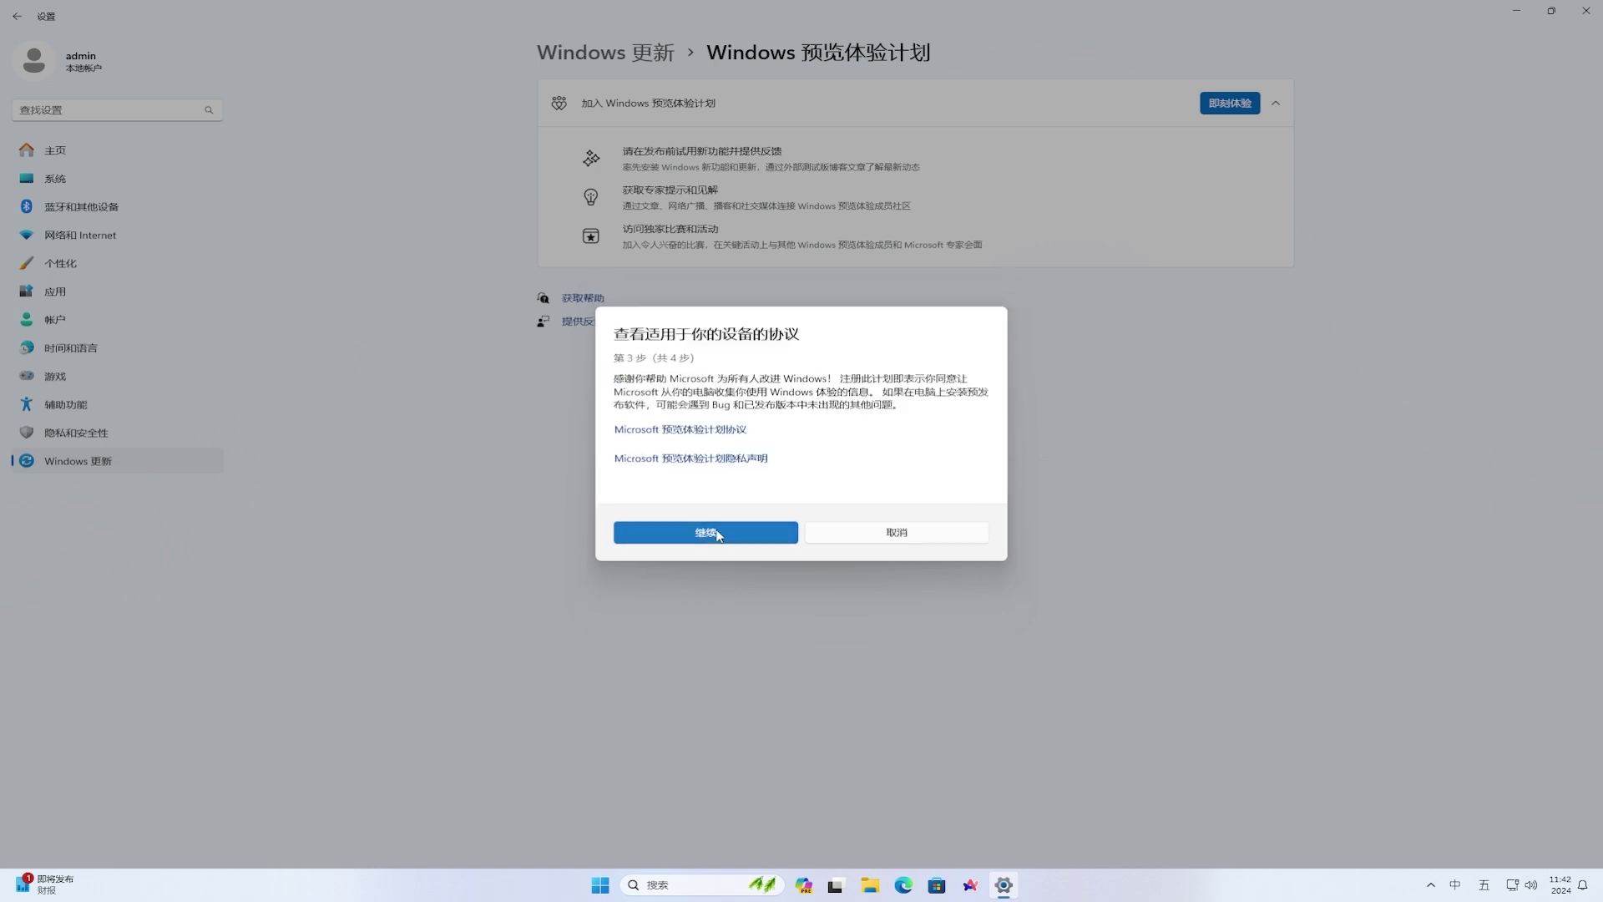
pyautogui.click(718, 533)
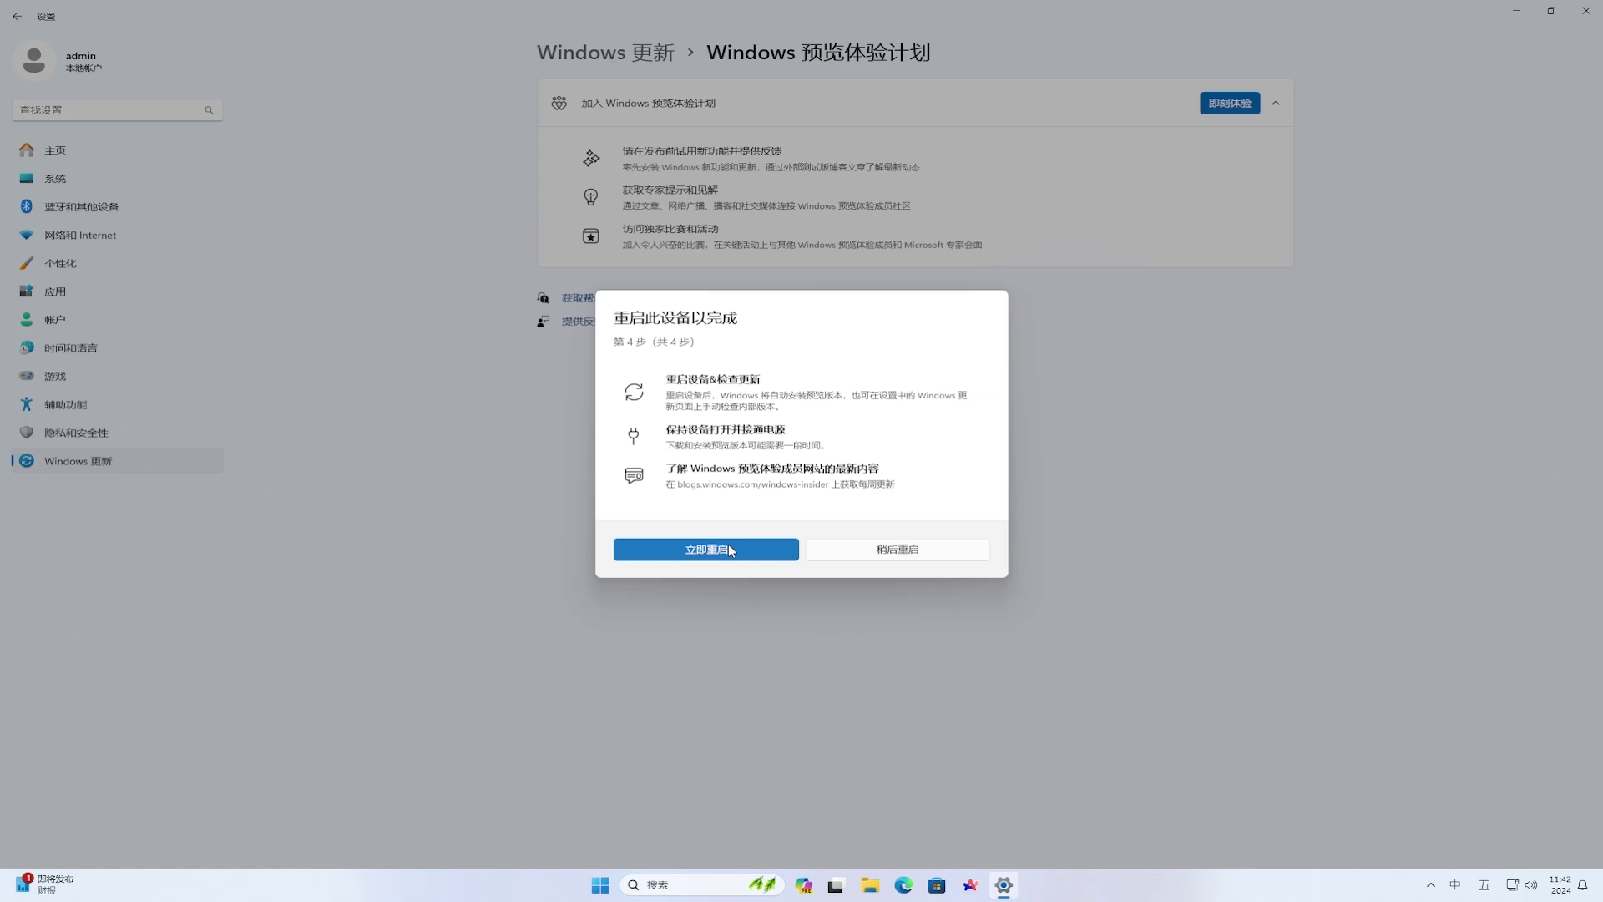
pyautogui.click(728, 548)
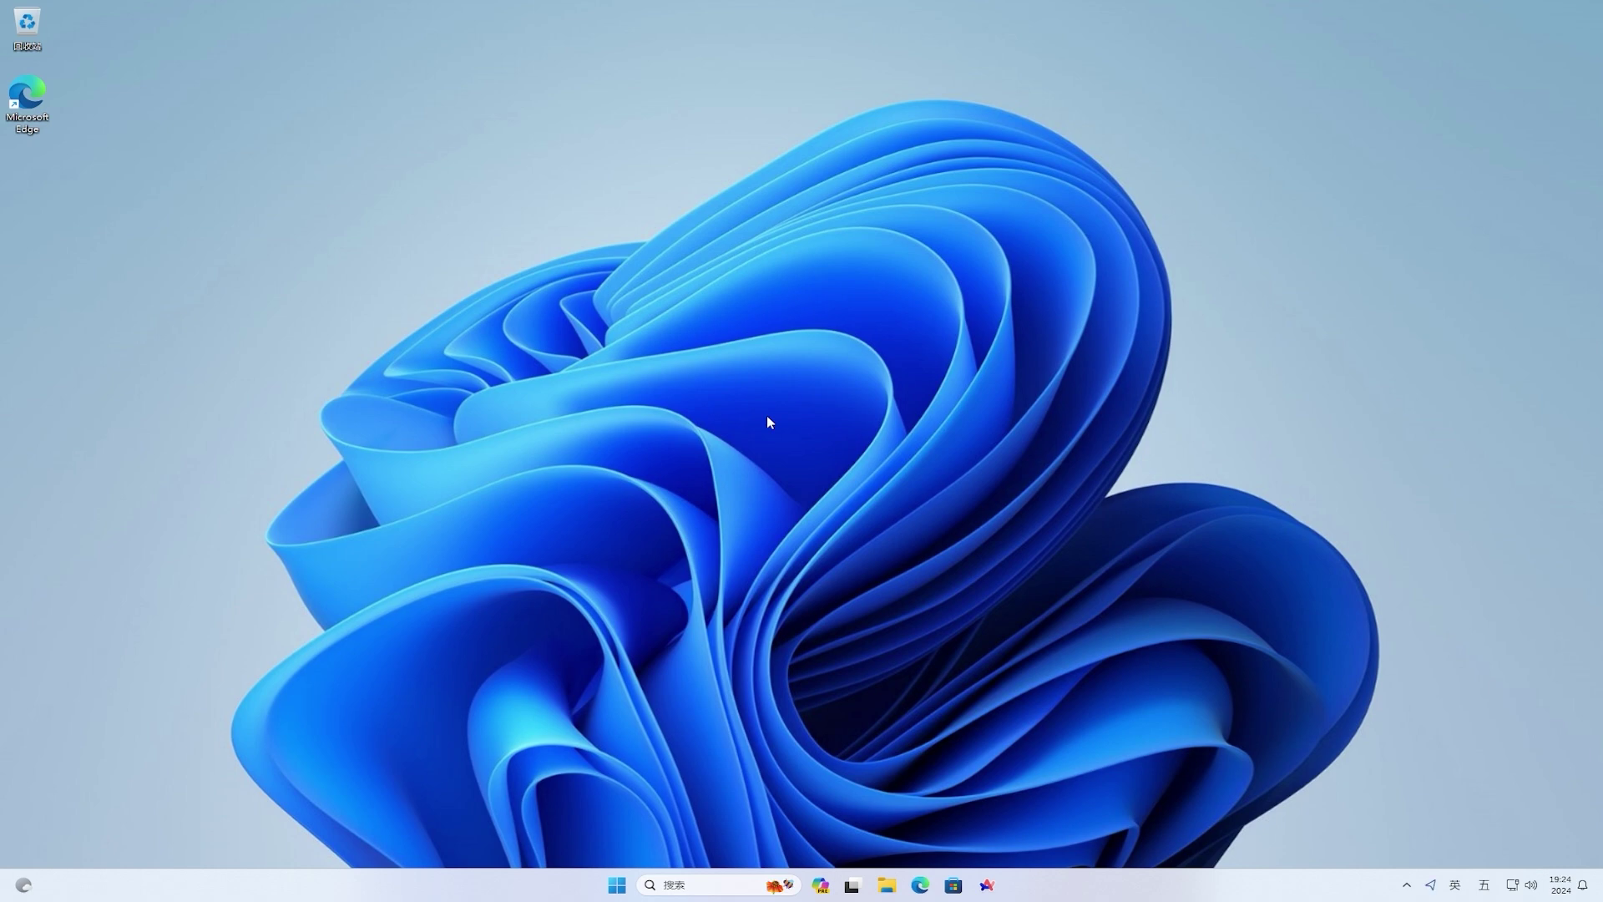
# - Check the Insider channel shows Release Preview in Settings, then return to the Windows Update page
pyautogui.click(624, 883)
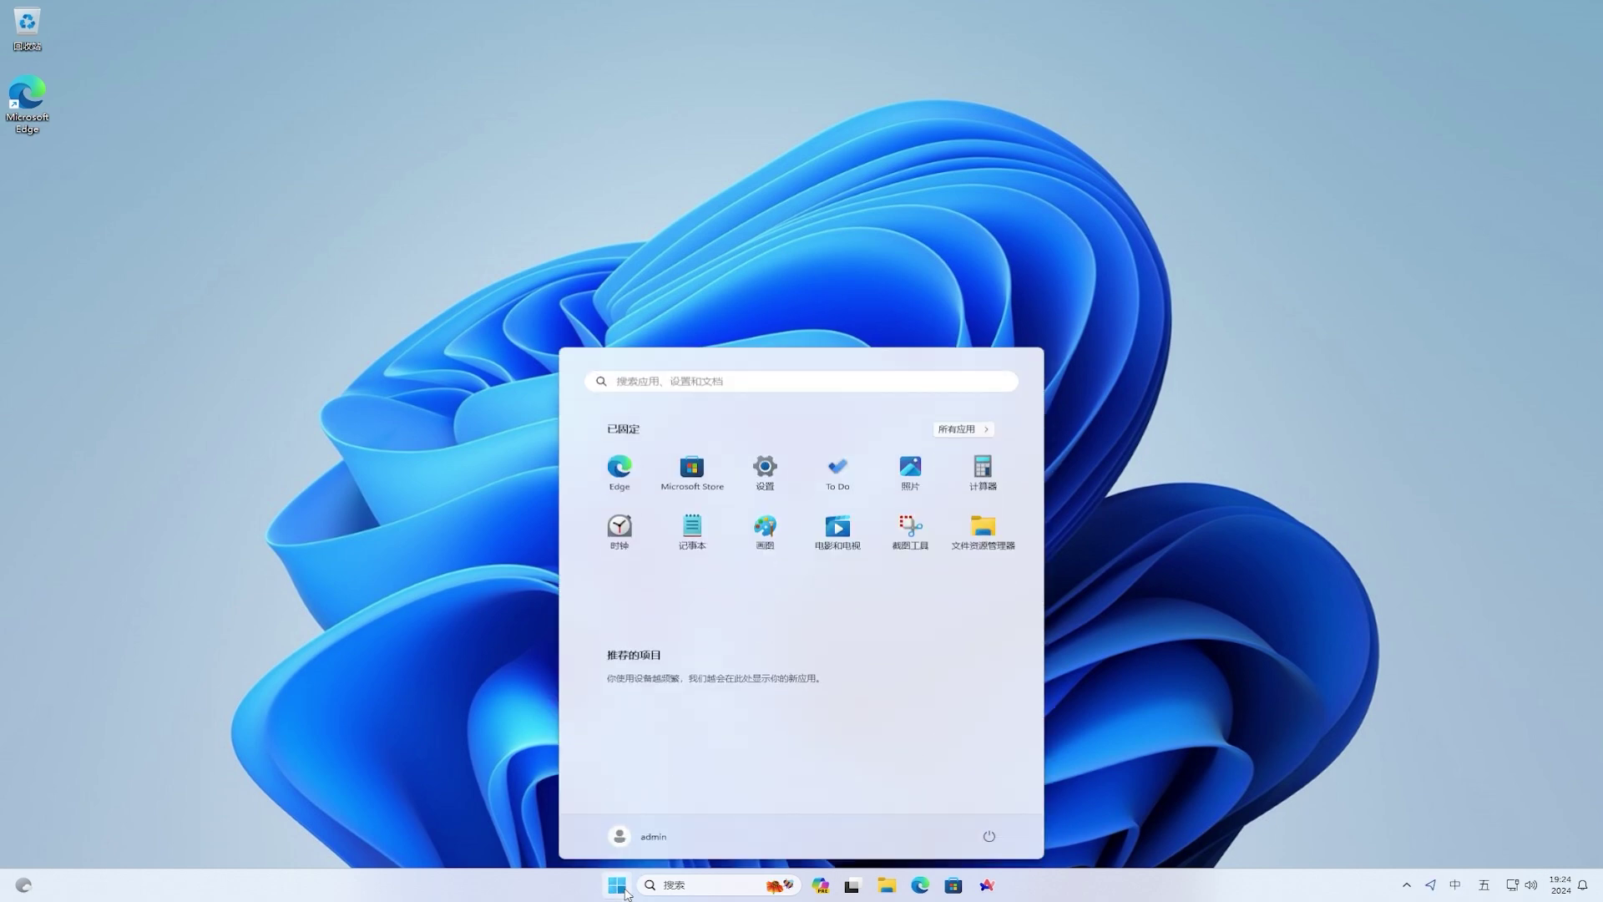
pyautogui.click(766, 469)
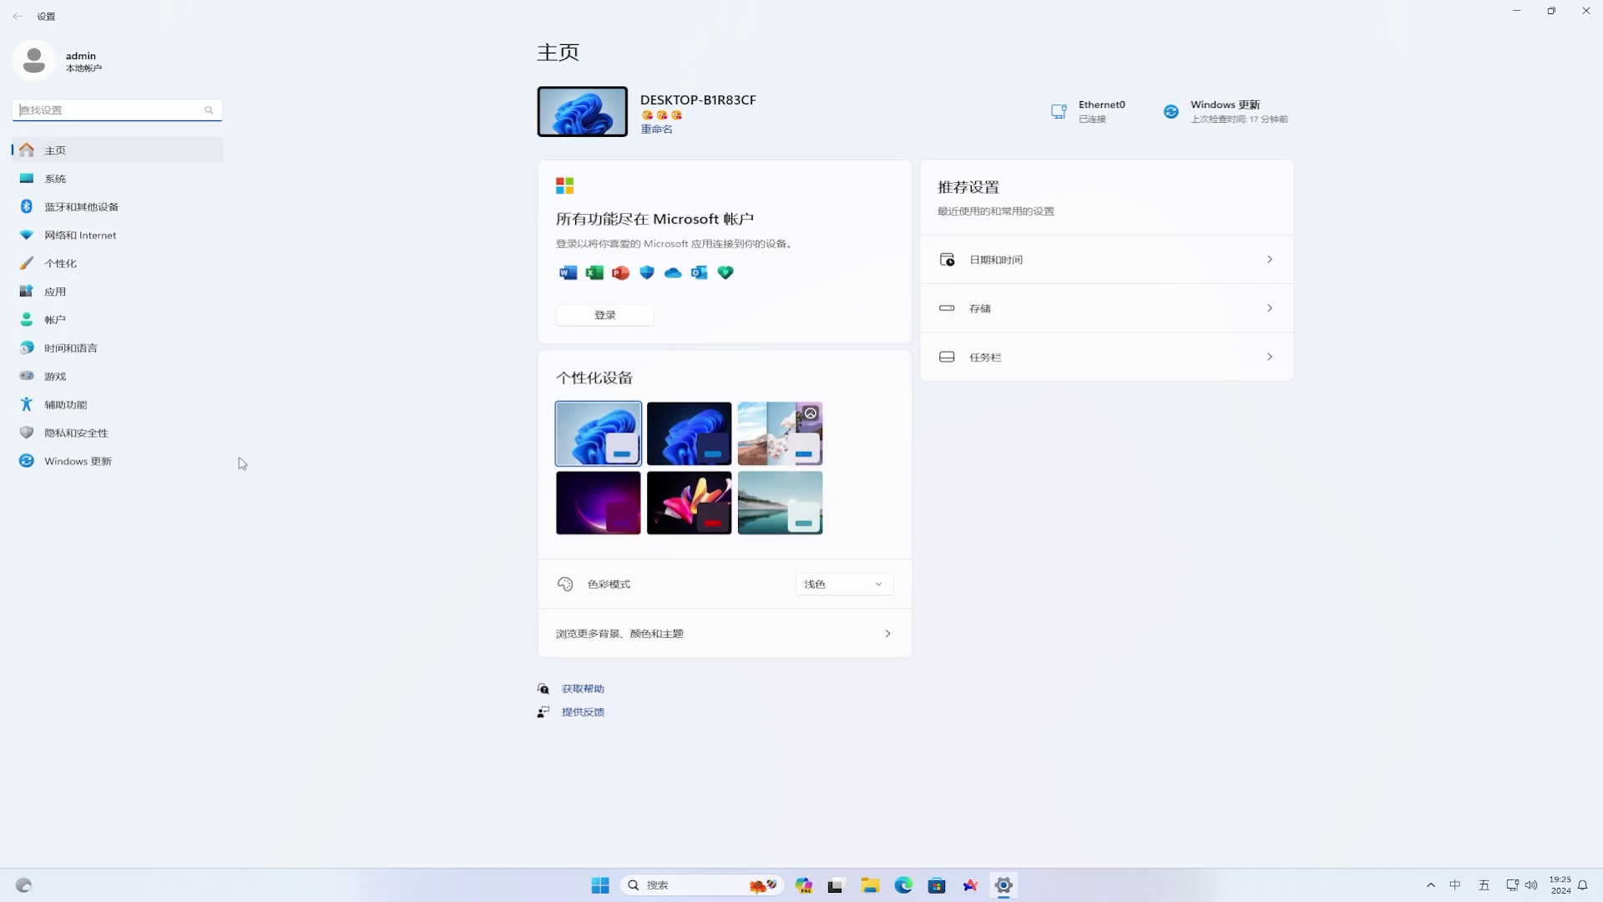
pyautogui.click(95, 466)
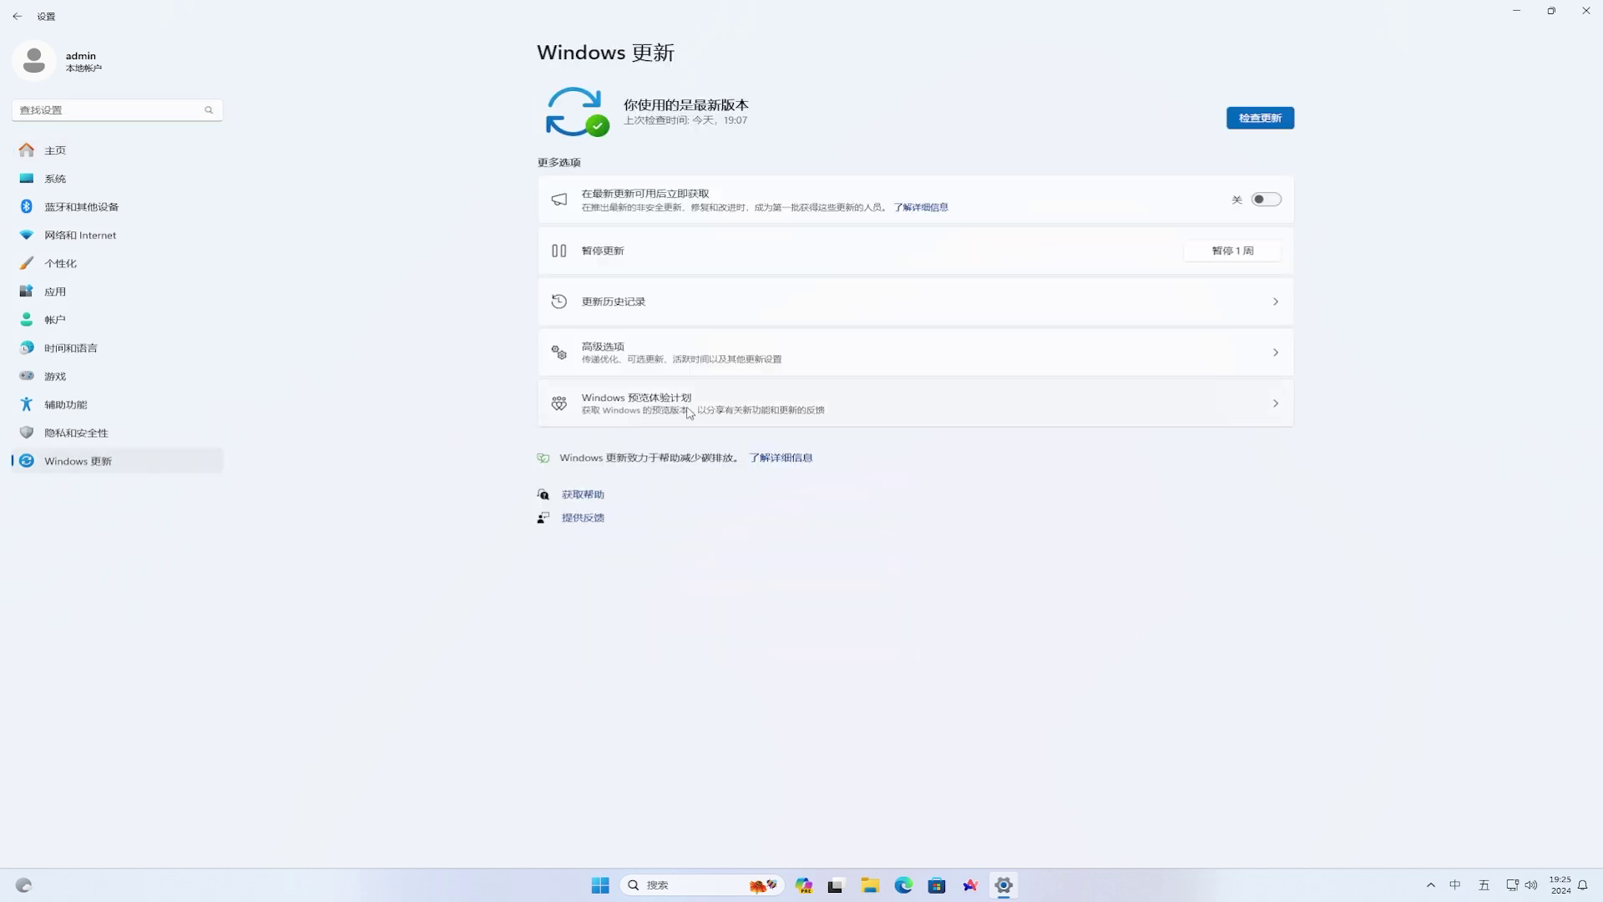
pyautogui.click(688, 412)
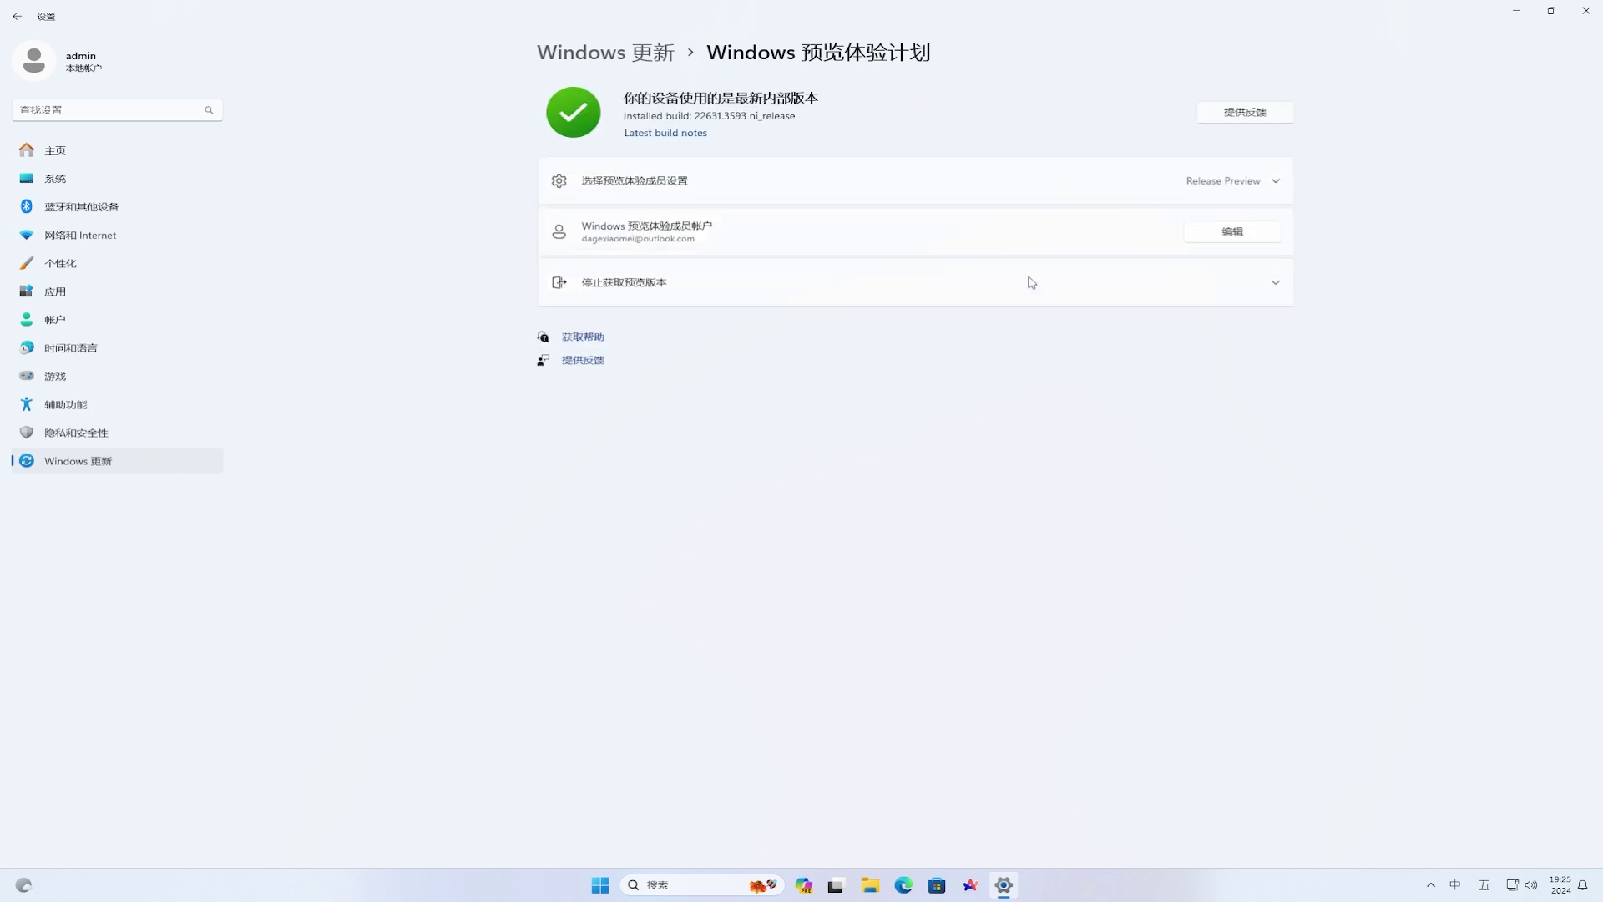
pyautogui.click(1279, 187)
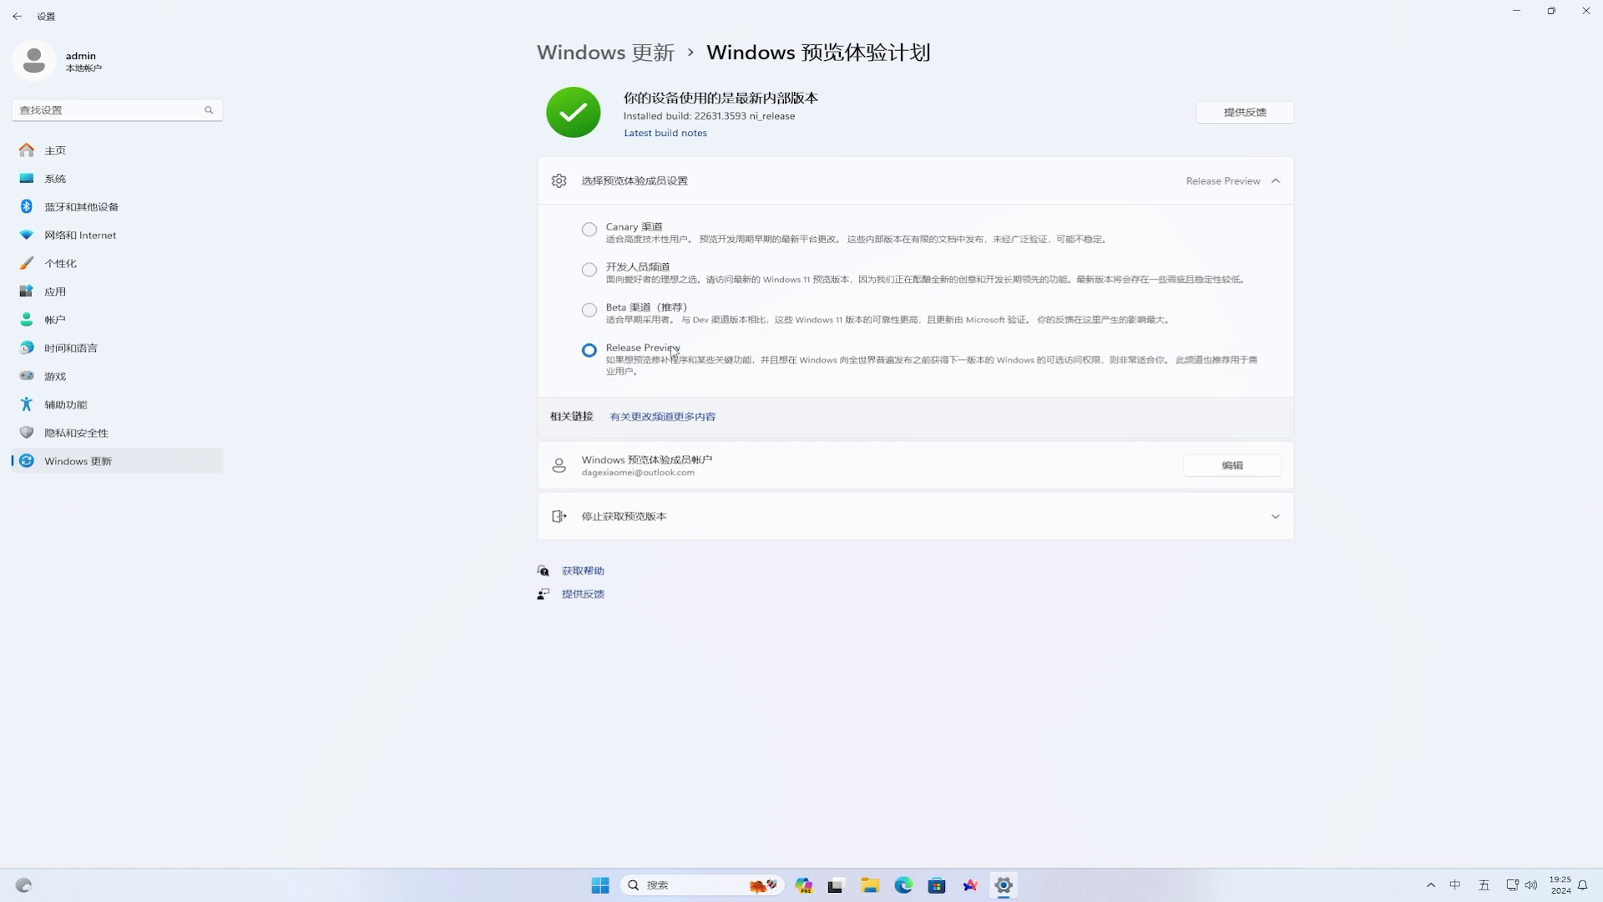
pyautogui.click(119, 466)
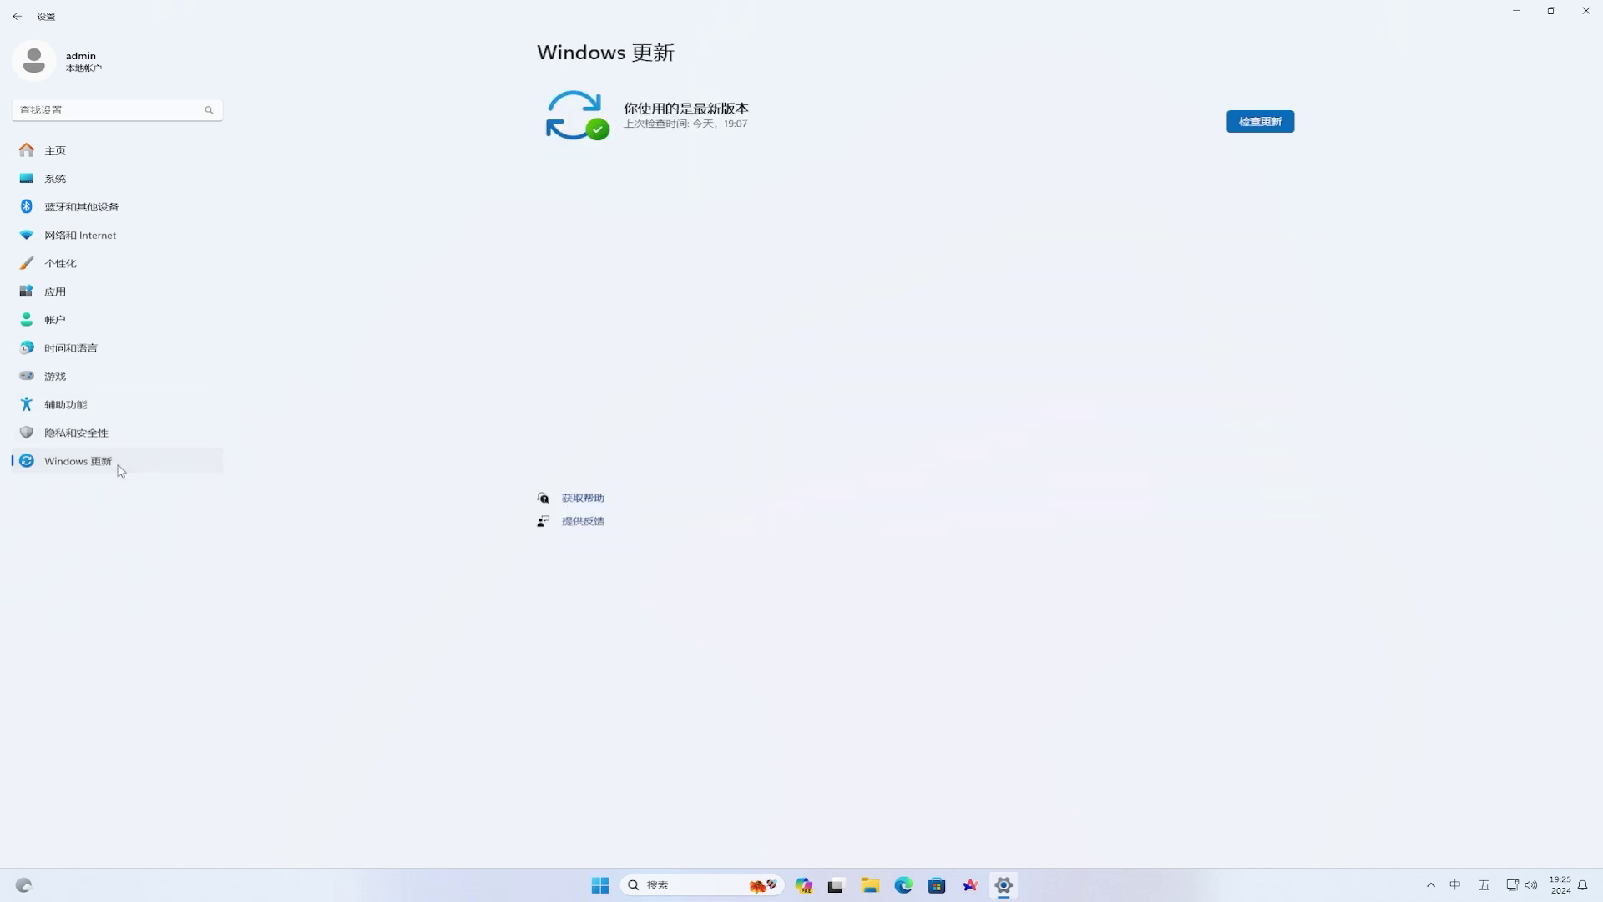
# - Check for updates and restart now to install cumulative update KB5037853
pyautogui.click(1266, 119)
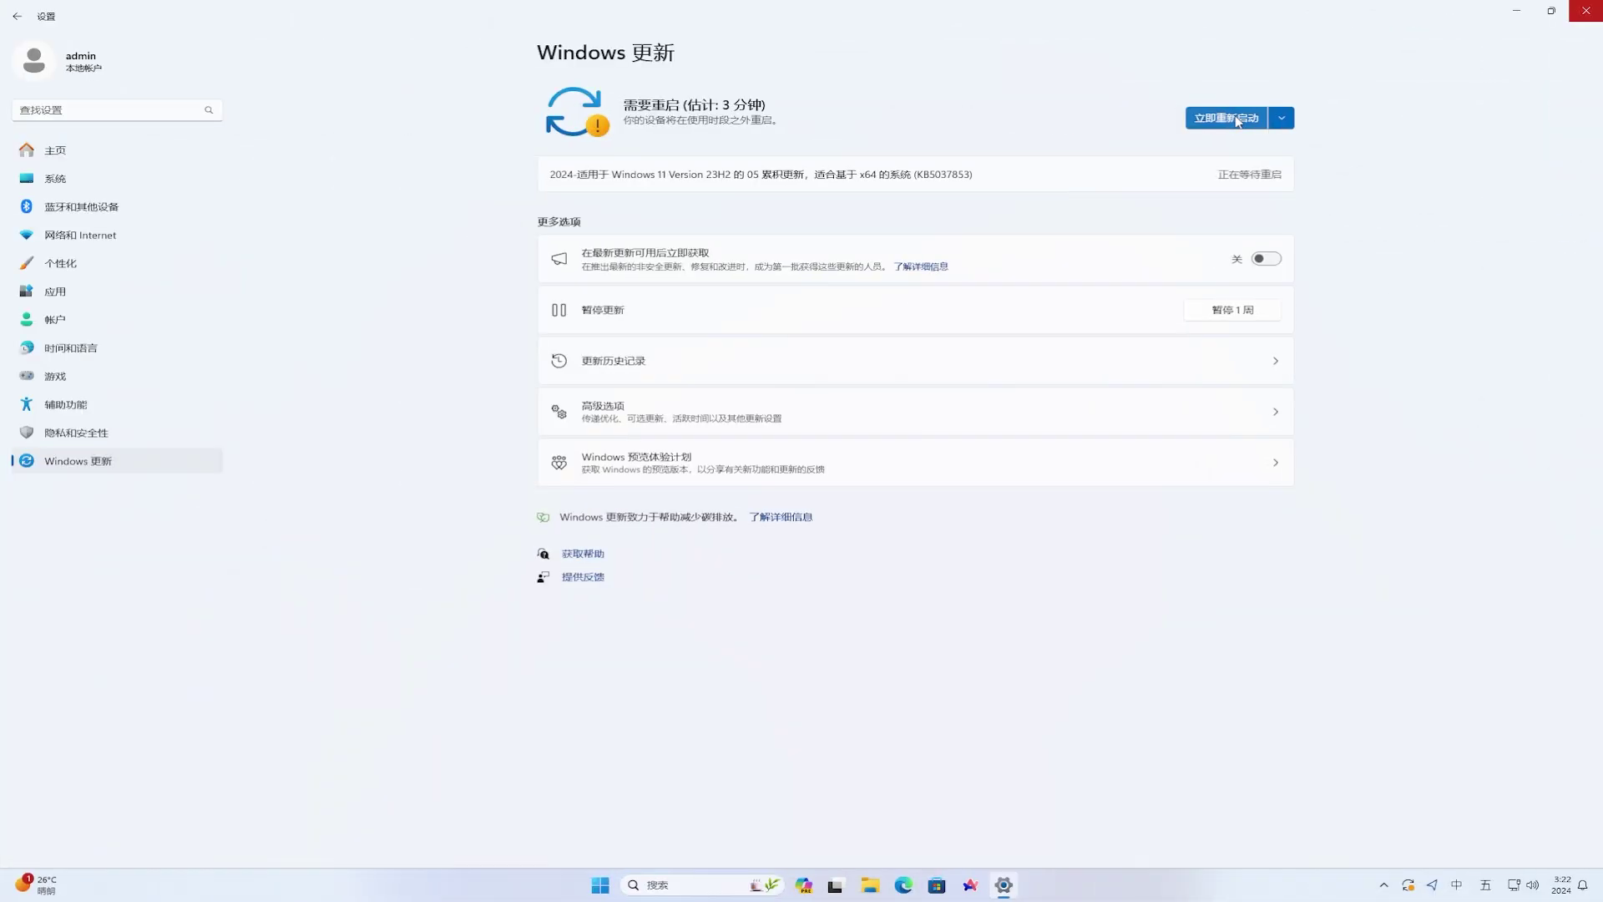
pyautogui.click(1238, 121)
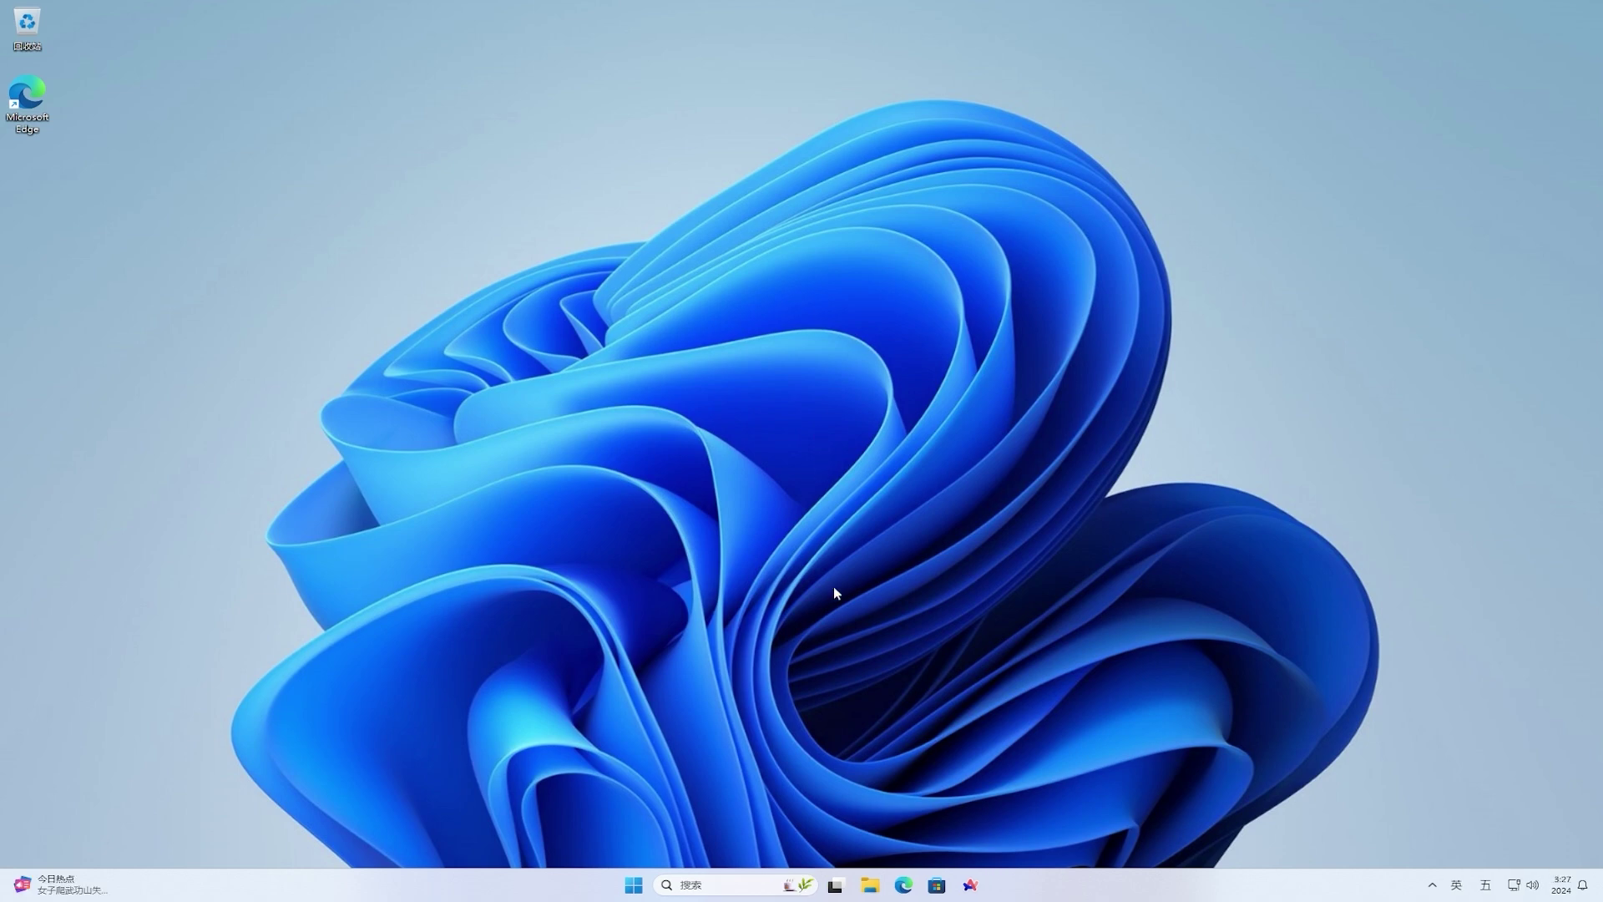
# - Move image.png from Downloads\image up into Downloads, then close File Explorer
pyautogui.click(871, 886)
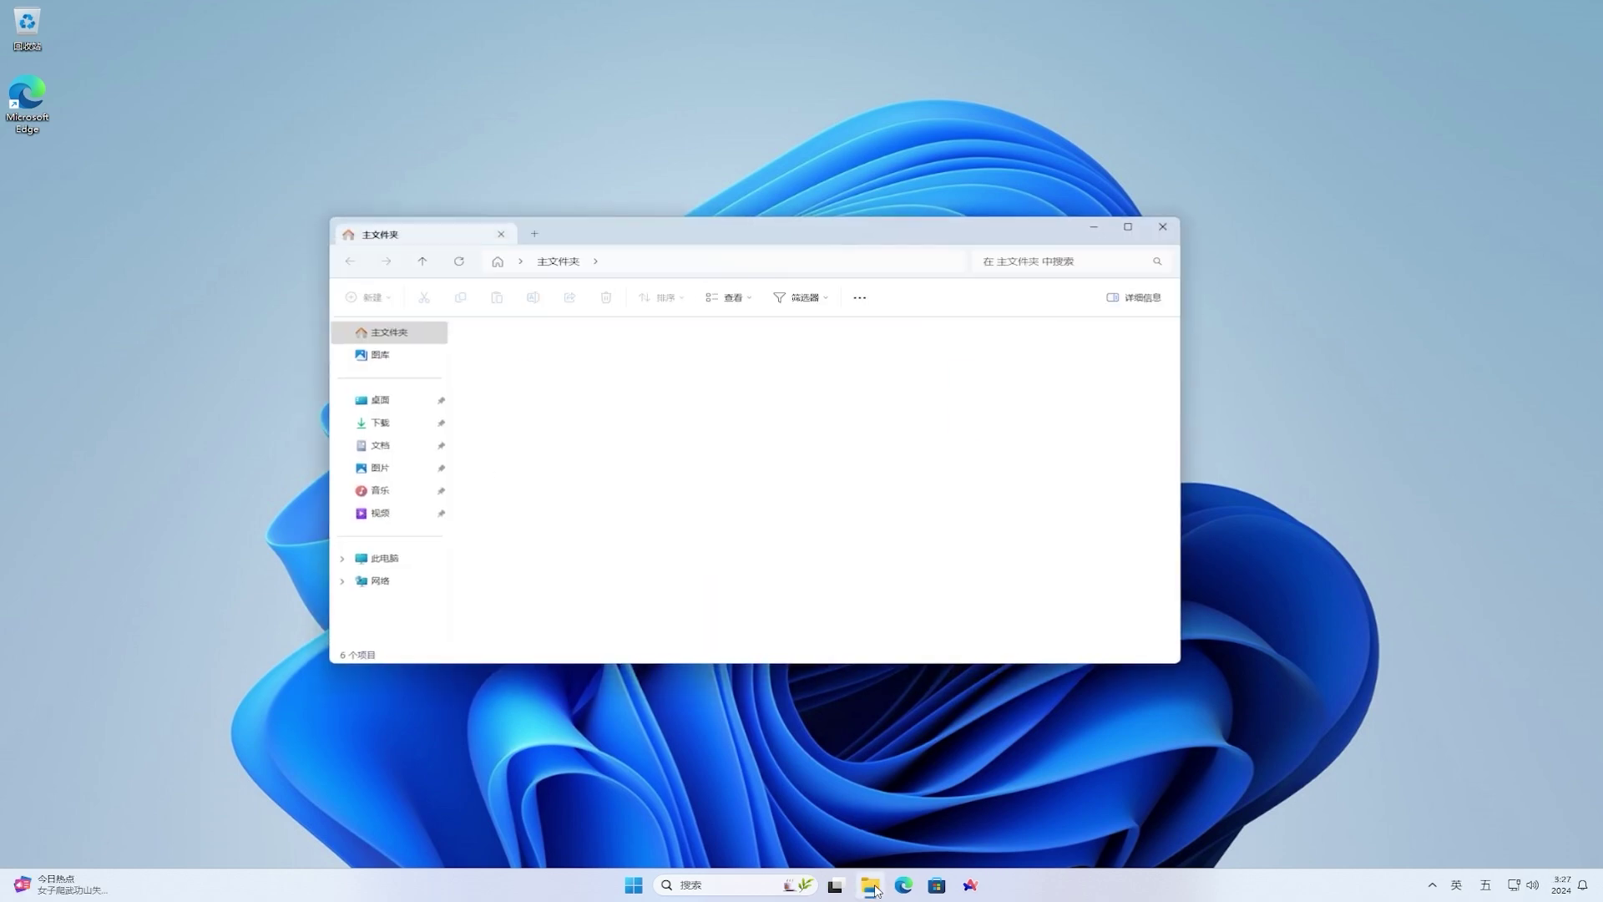
pyautogui.click(381, 426)
pyautogui.click(503, 370)
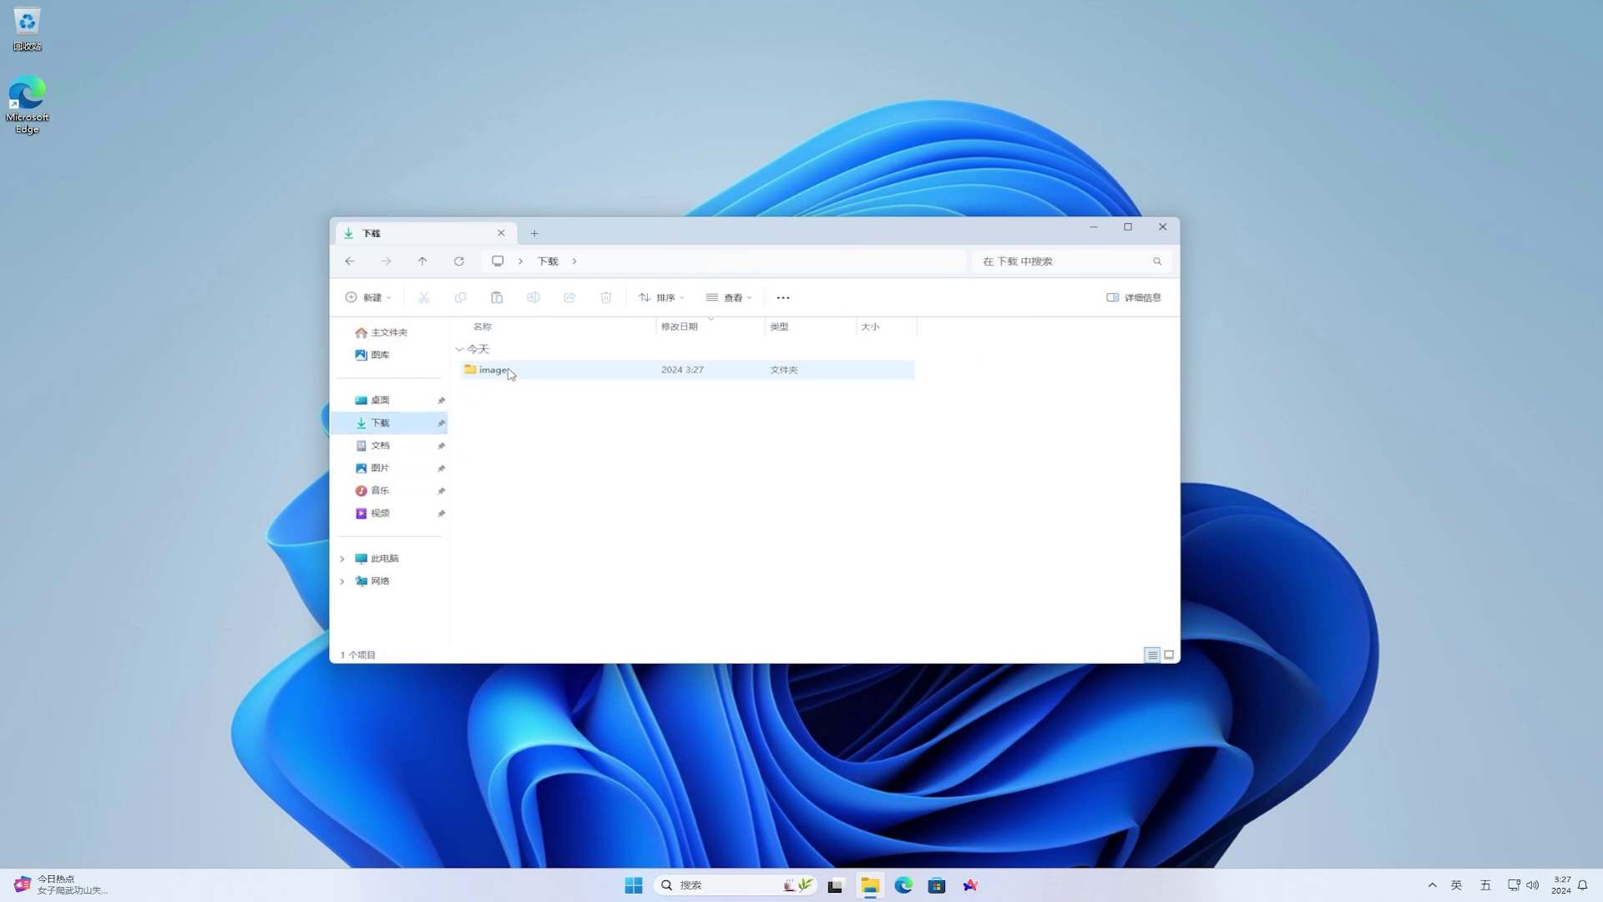
pyautogui.press('Delete')
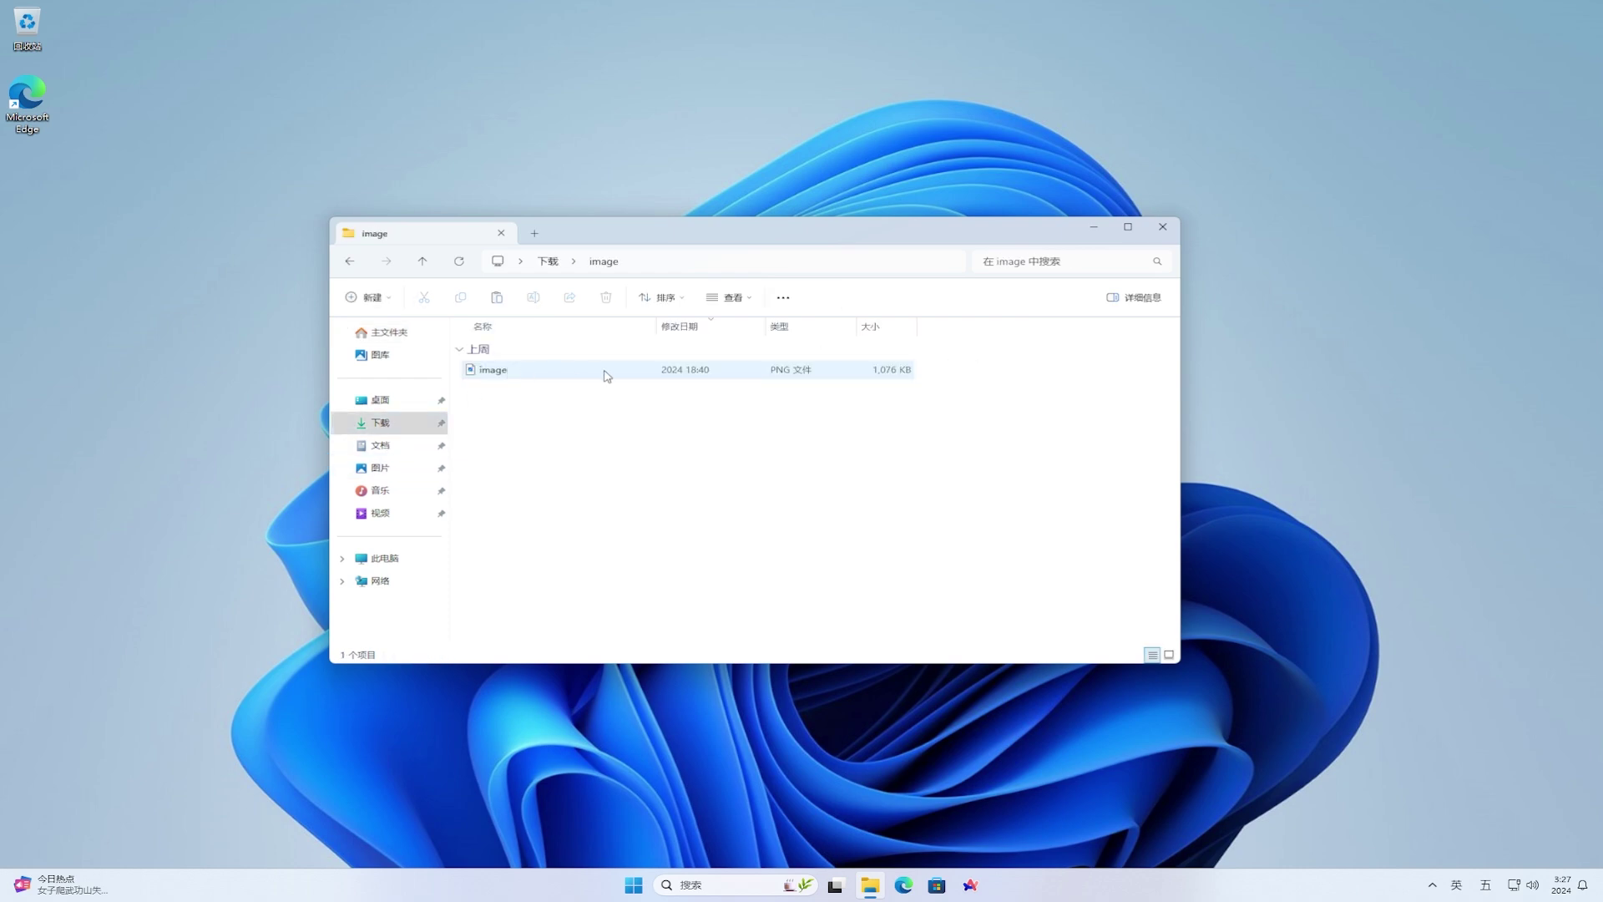
pyautogui.click(607, 376)
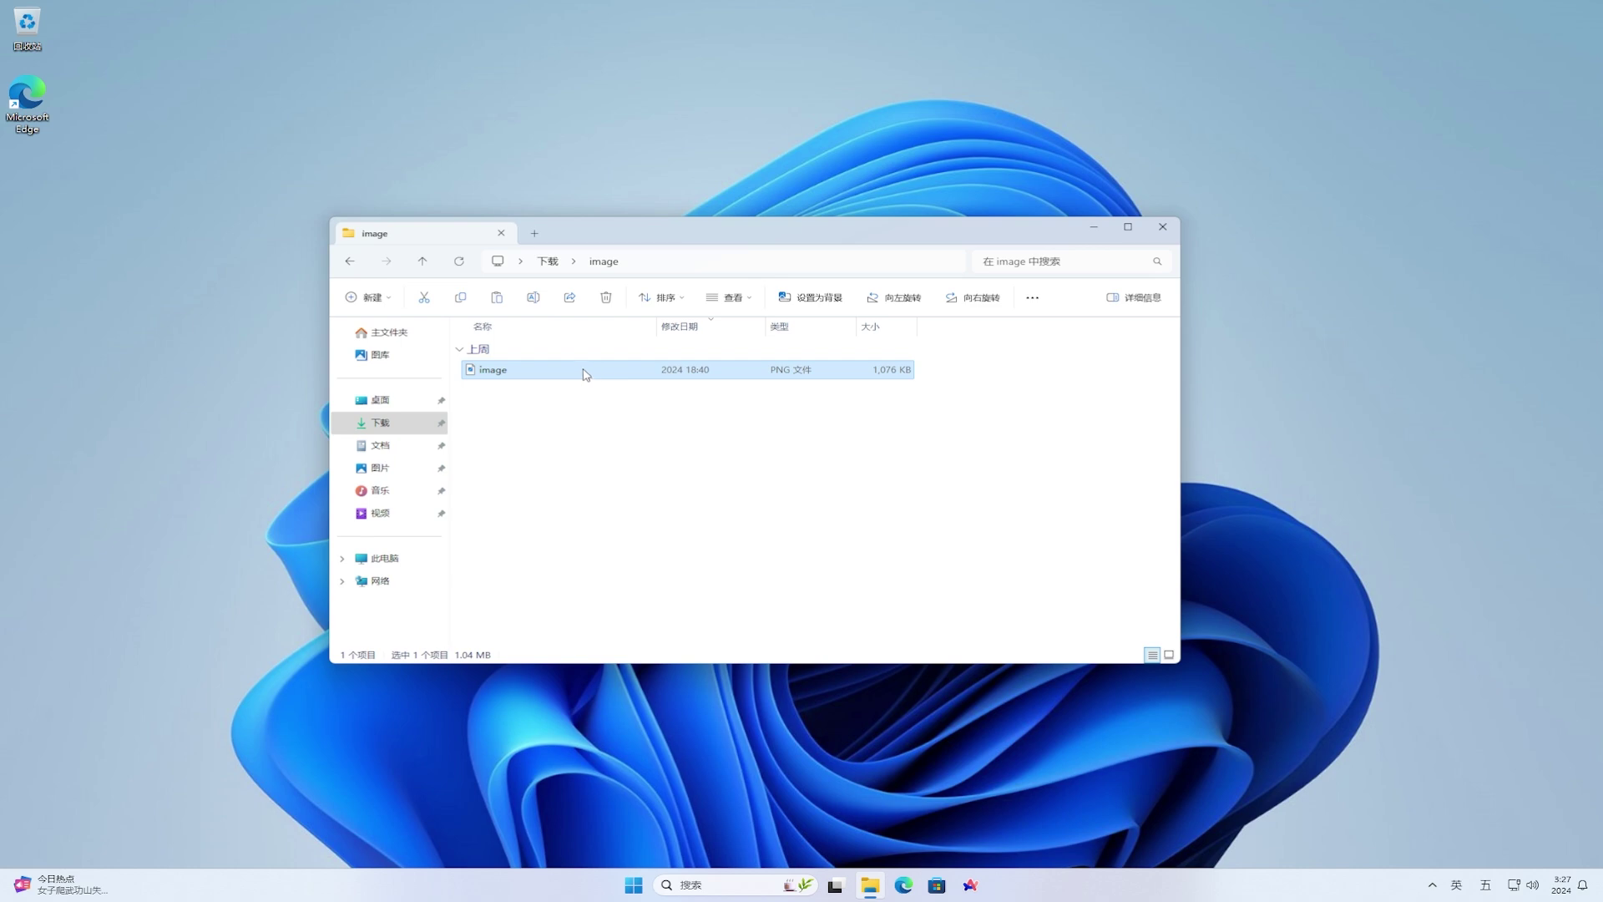
pyautogui.moveTo(481, 370); pyautogui.dragTo(549, 267)
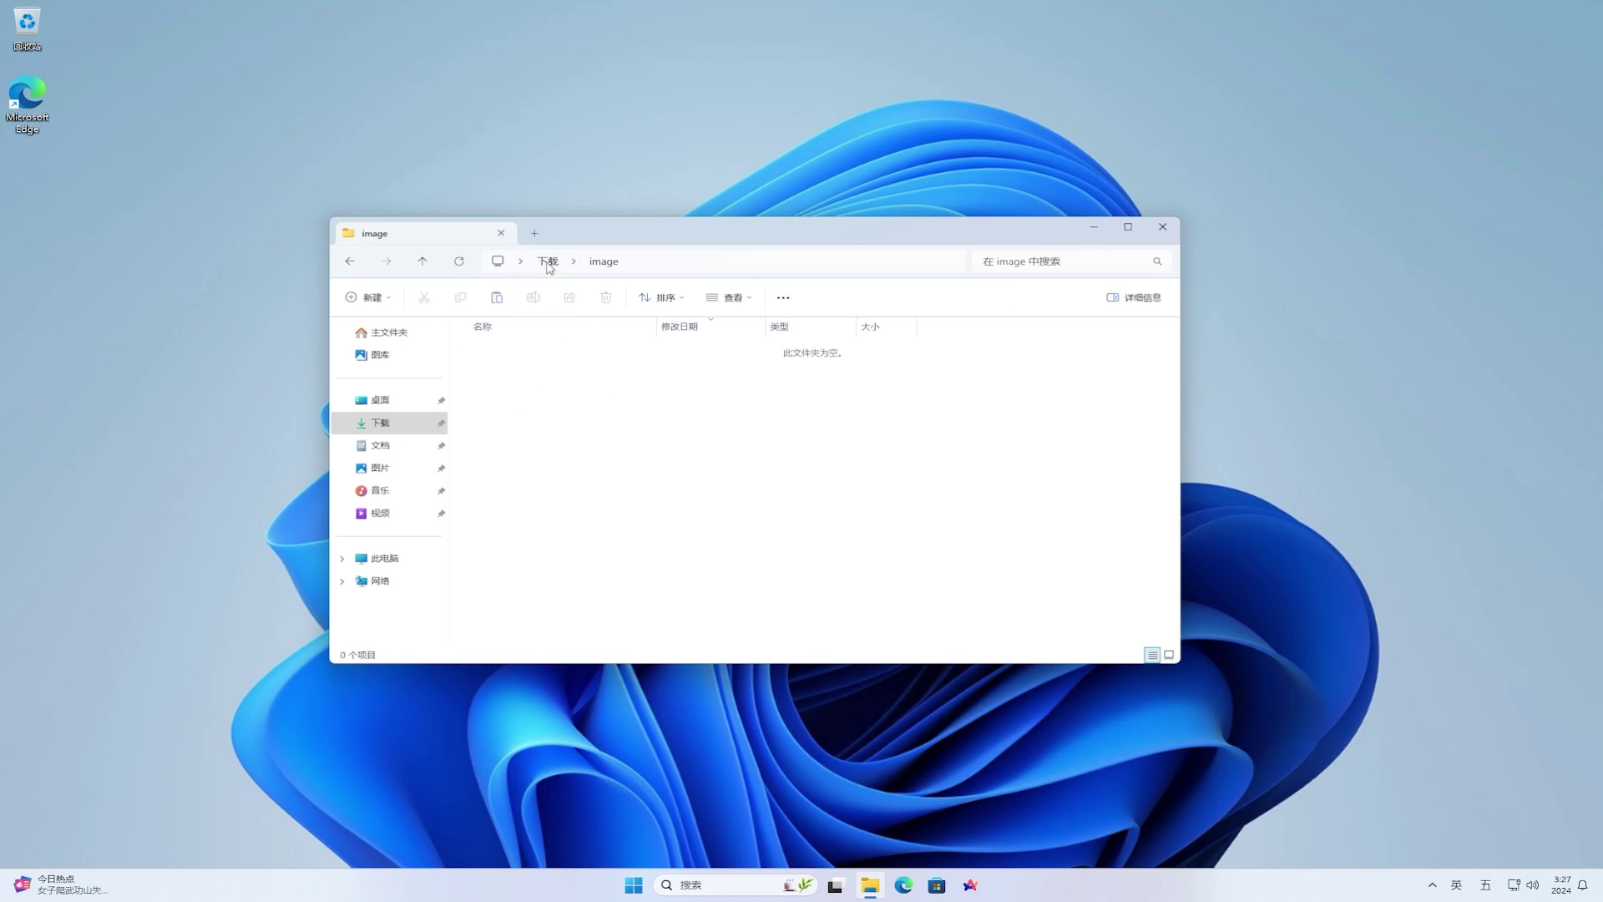
pyautogui.click(548, 265)
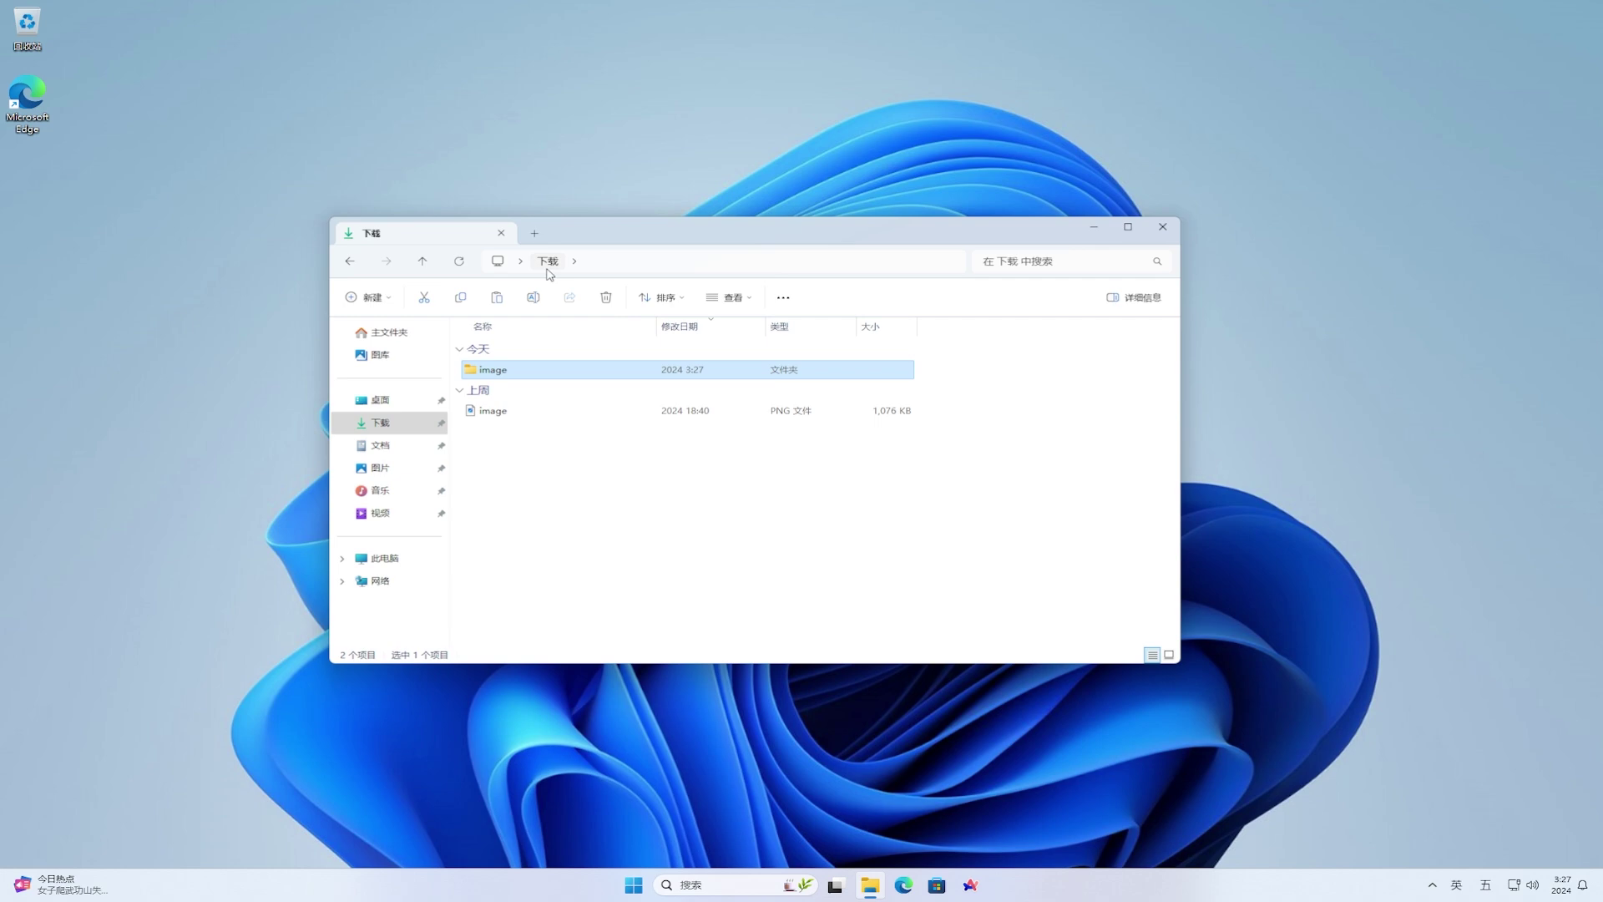
pyautogui.click(579, 411)
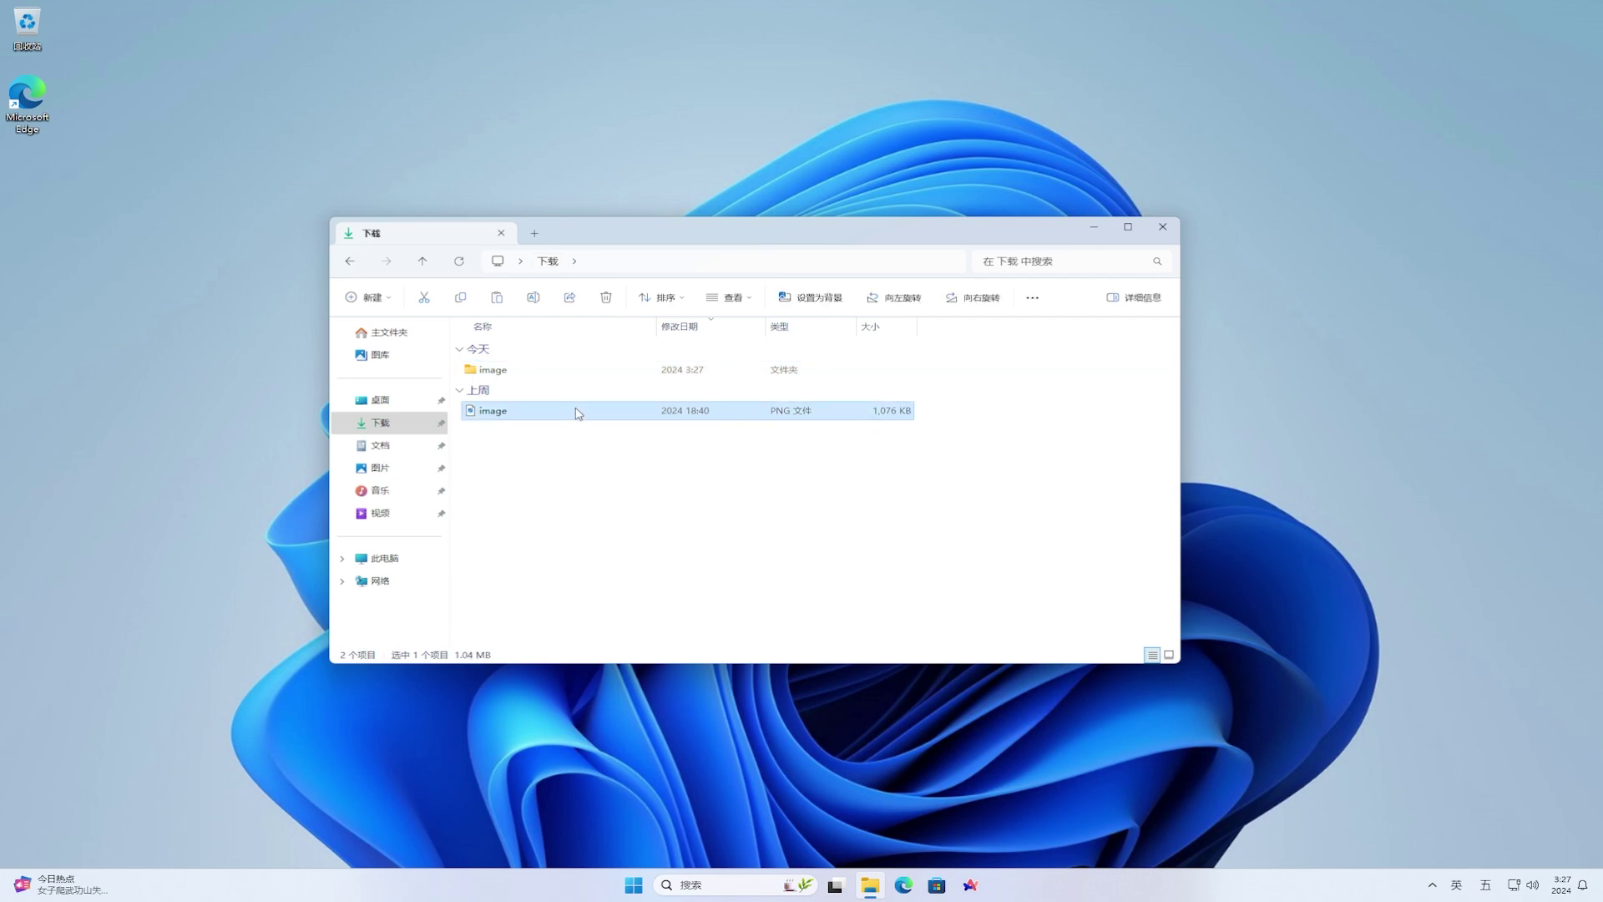
pyautogui.click(1162, 226)
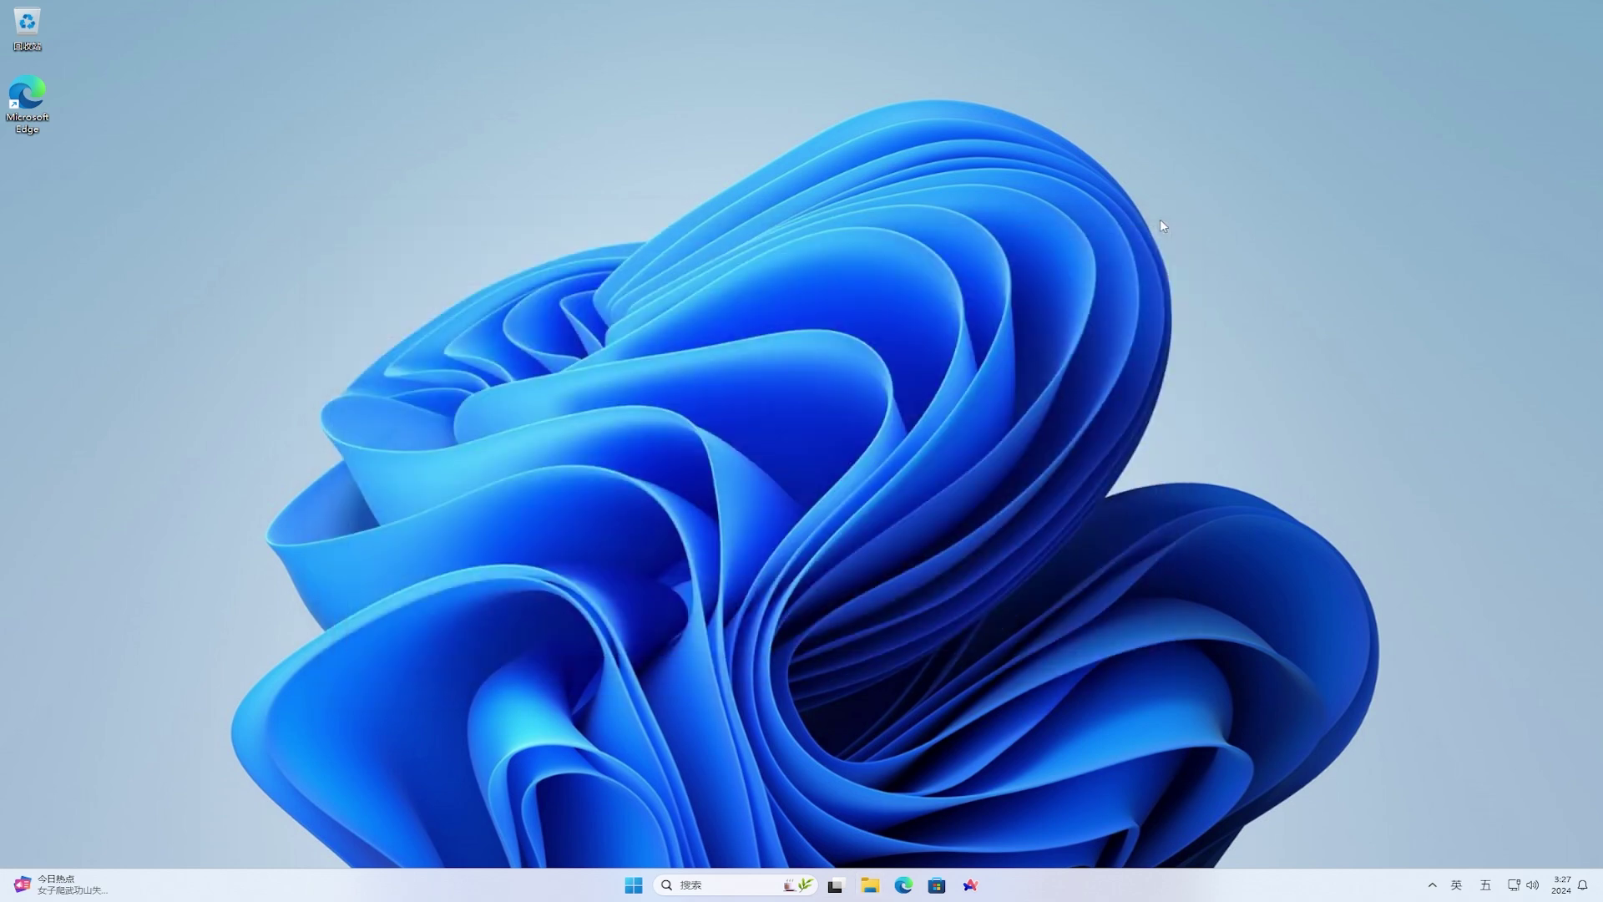
pyautogui.click(634, 884)
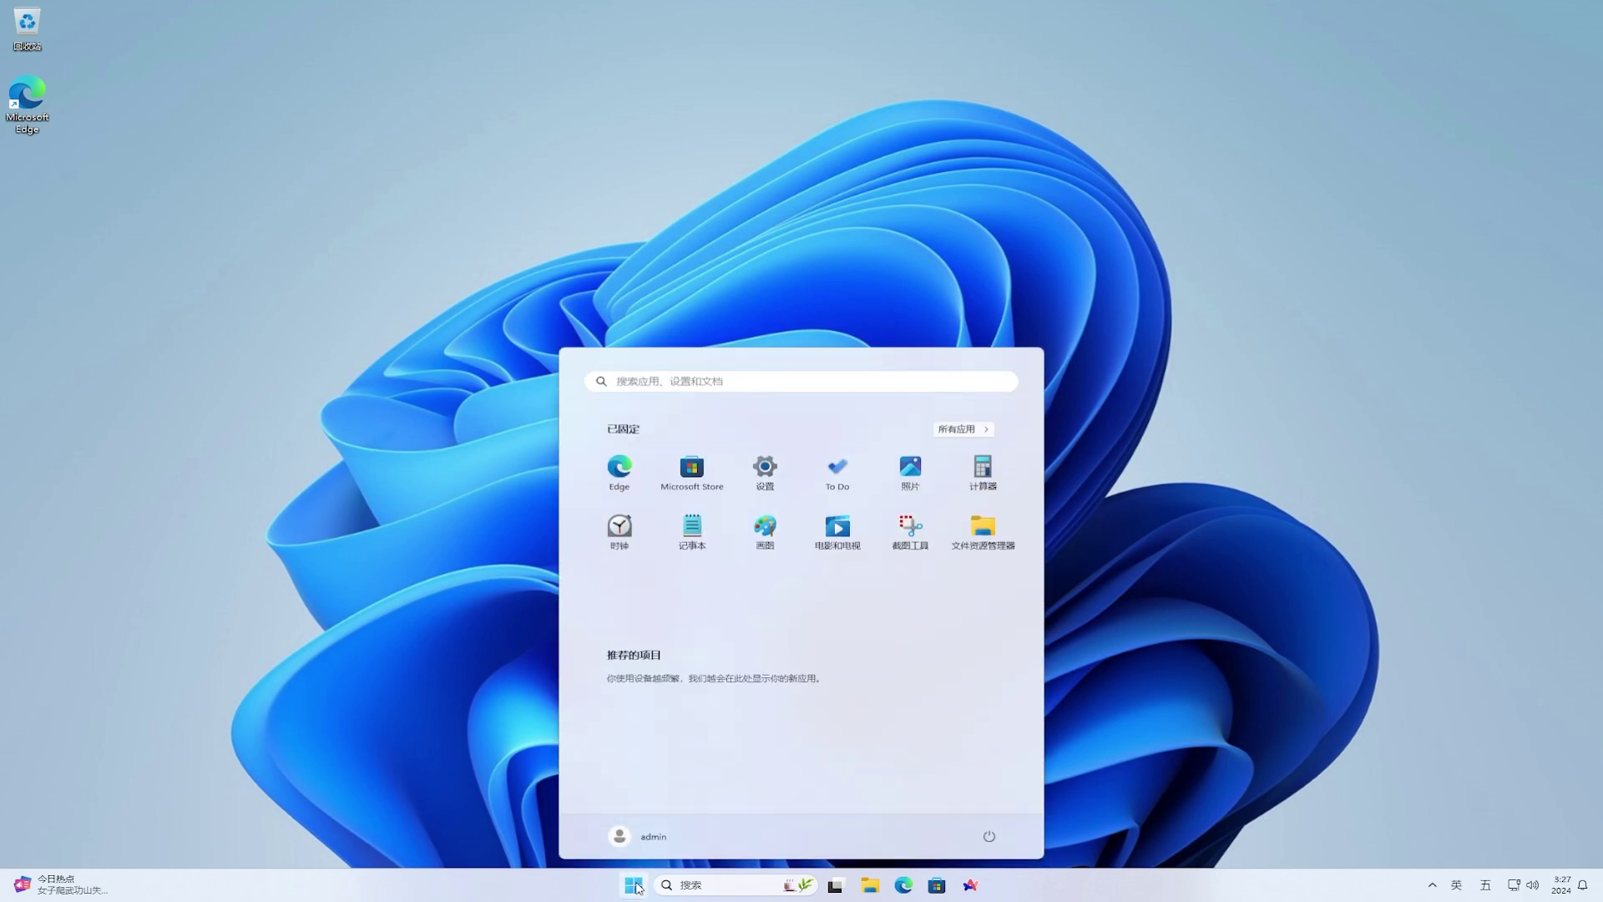
pyautogui.write('winver')
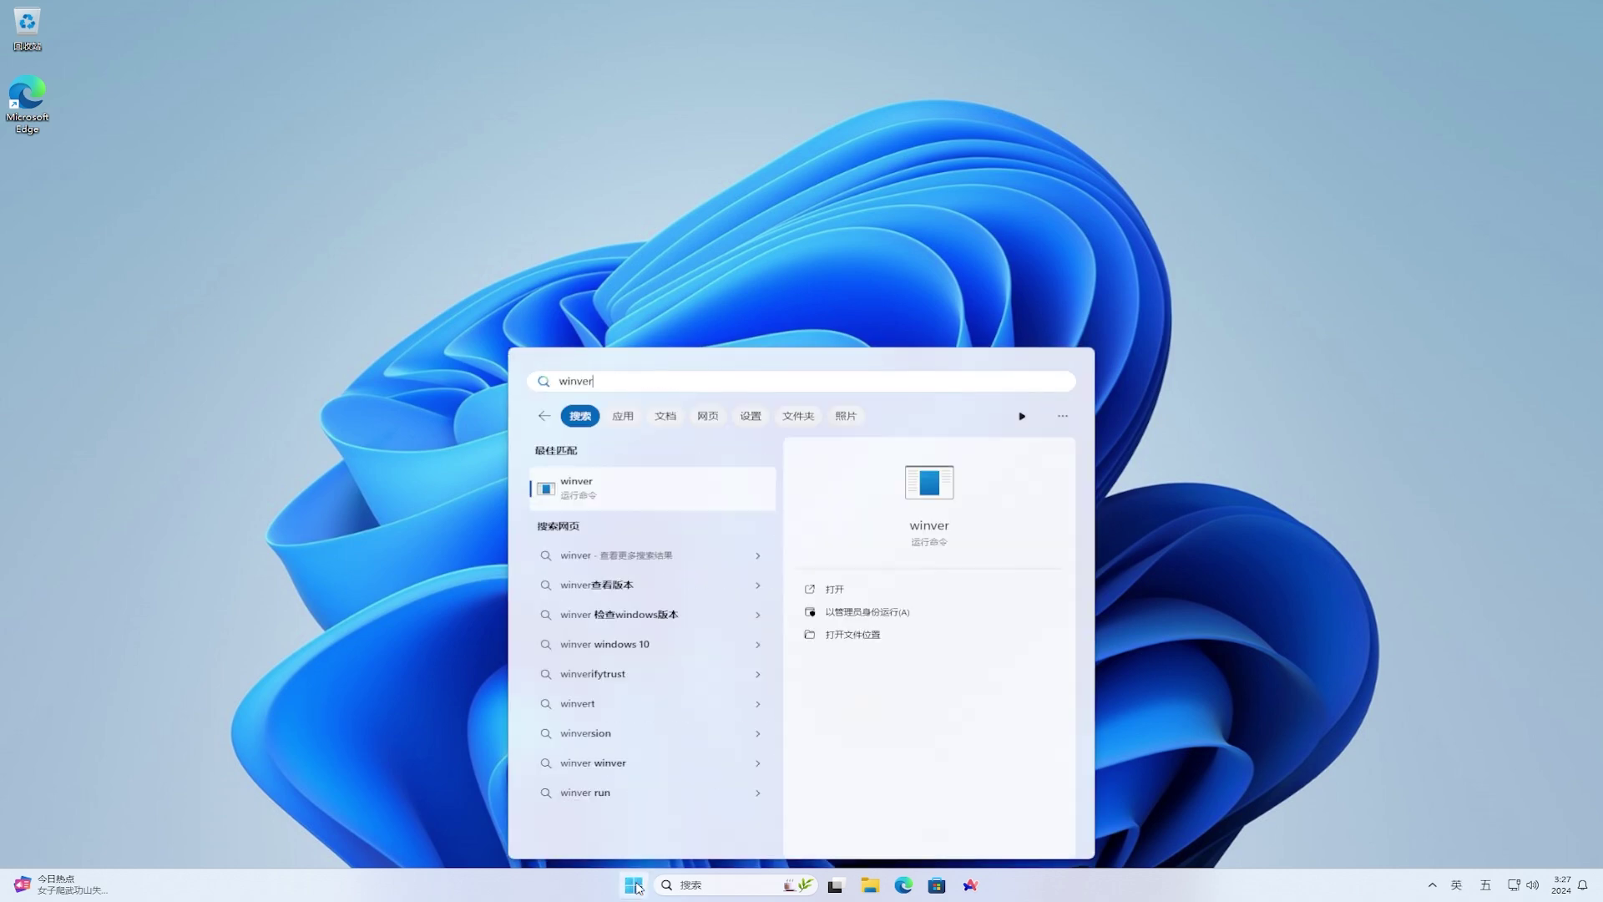
pyautogui.click(658, 500)
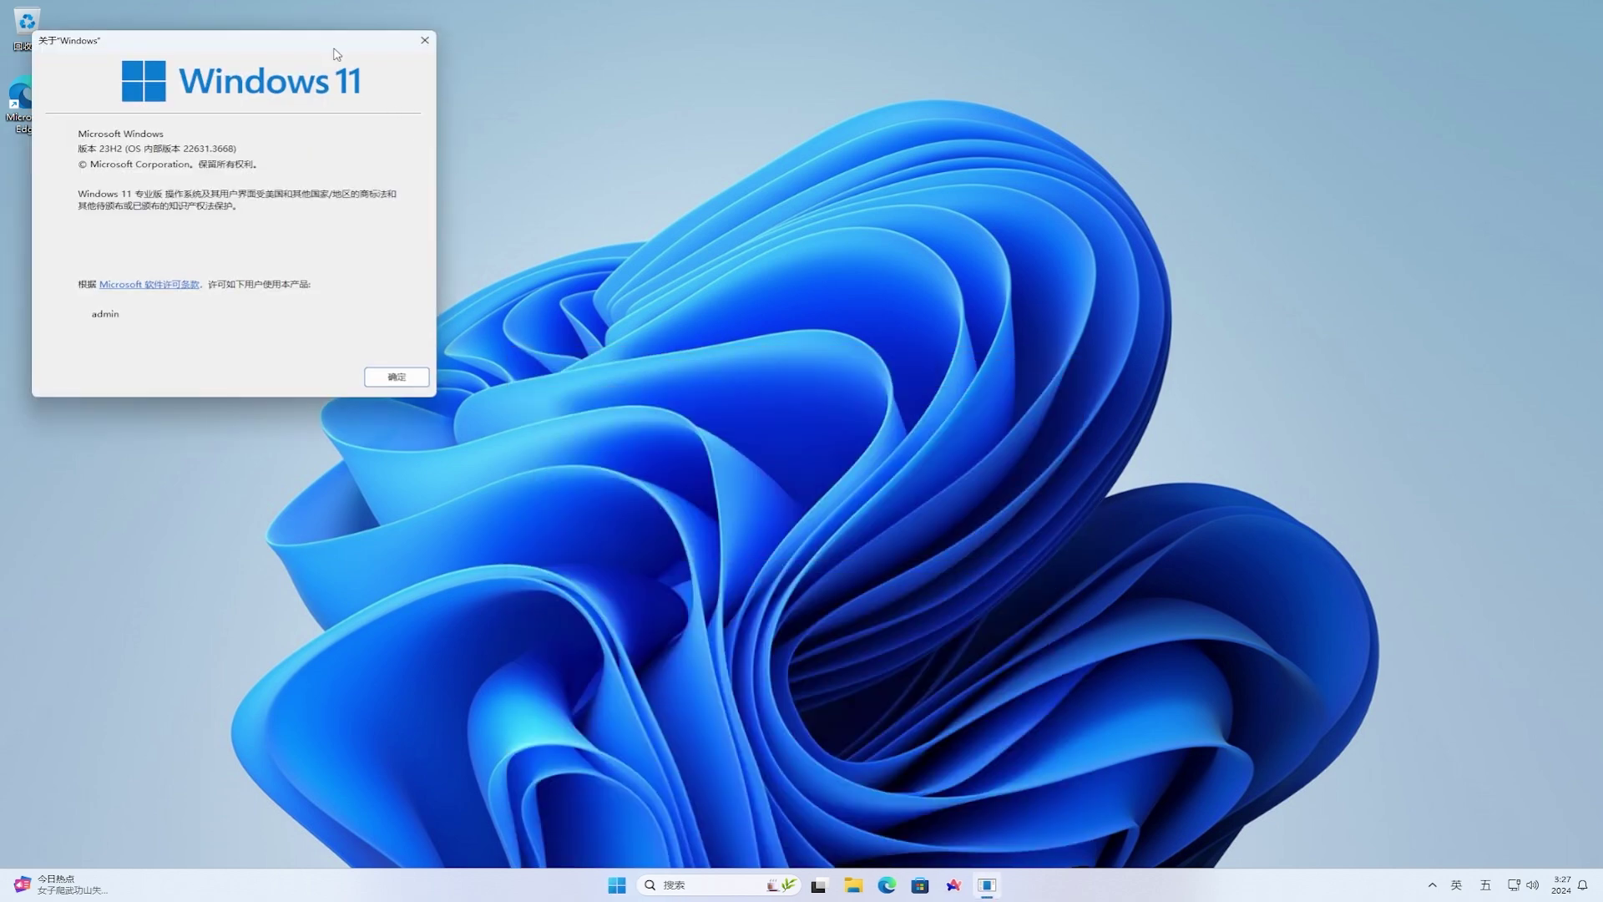
pyautogui.moveTo(332, 50); pyautogui.dragTo(822, 268)
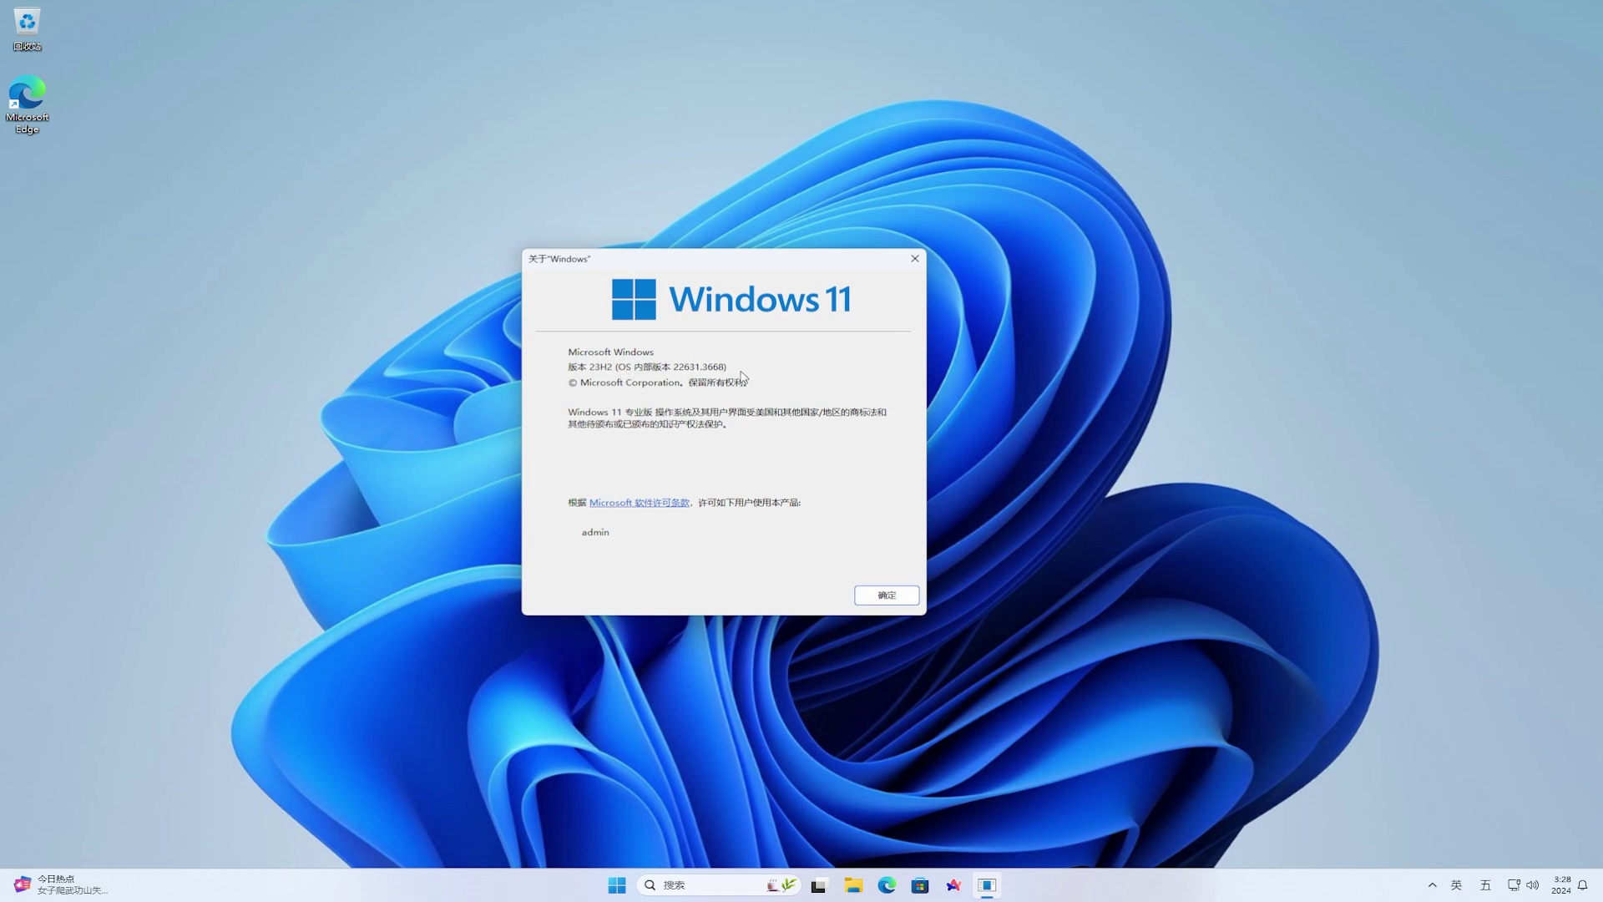
# - Close About Windows, then turn on unenrolling at the next Windows release under Stop getting preview builds
pyautogui.press('Return')
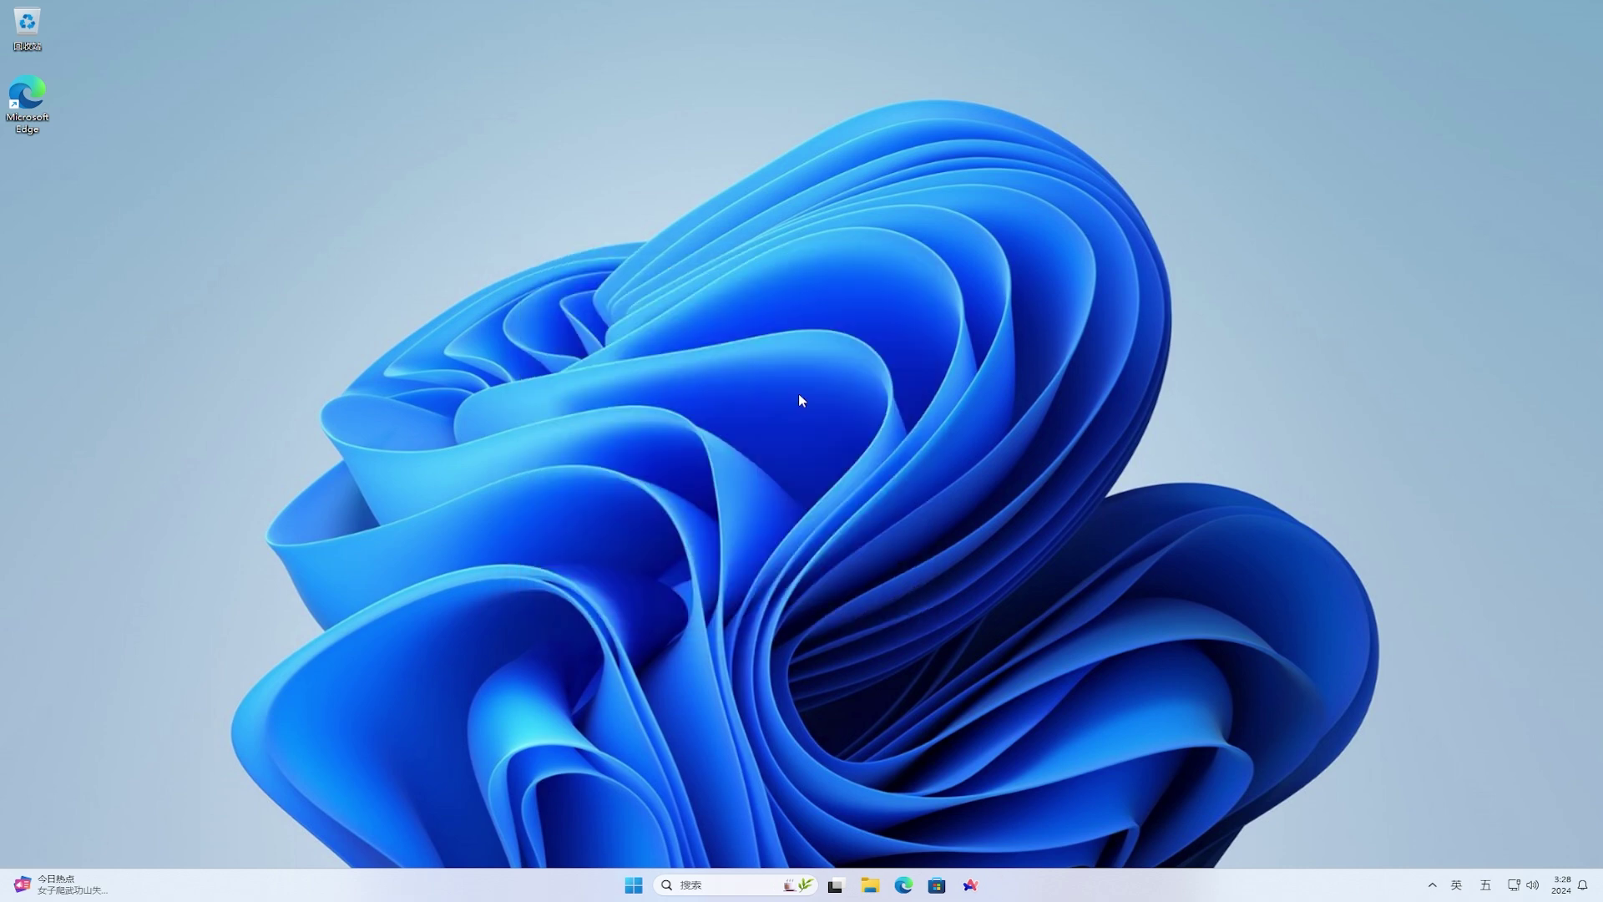
pyautogui.click(639, 885)
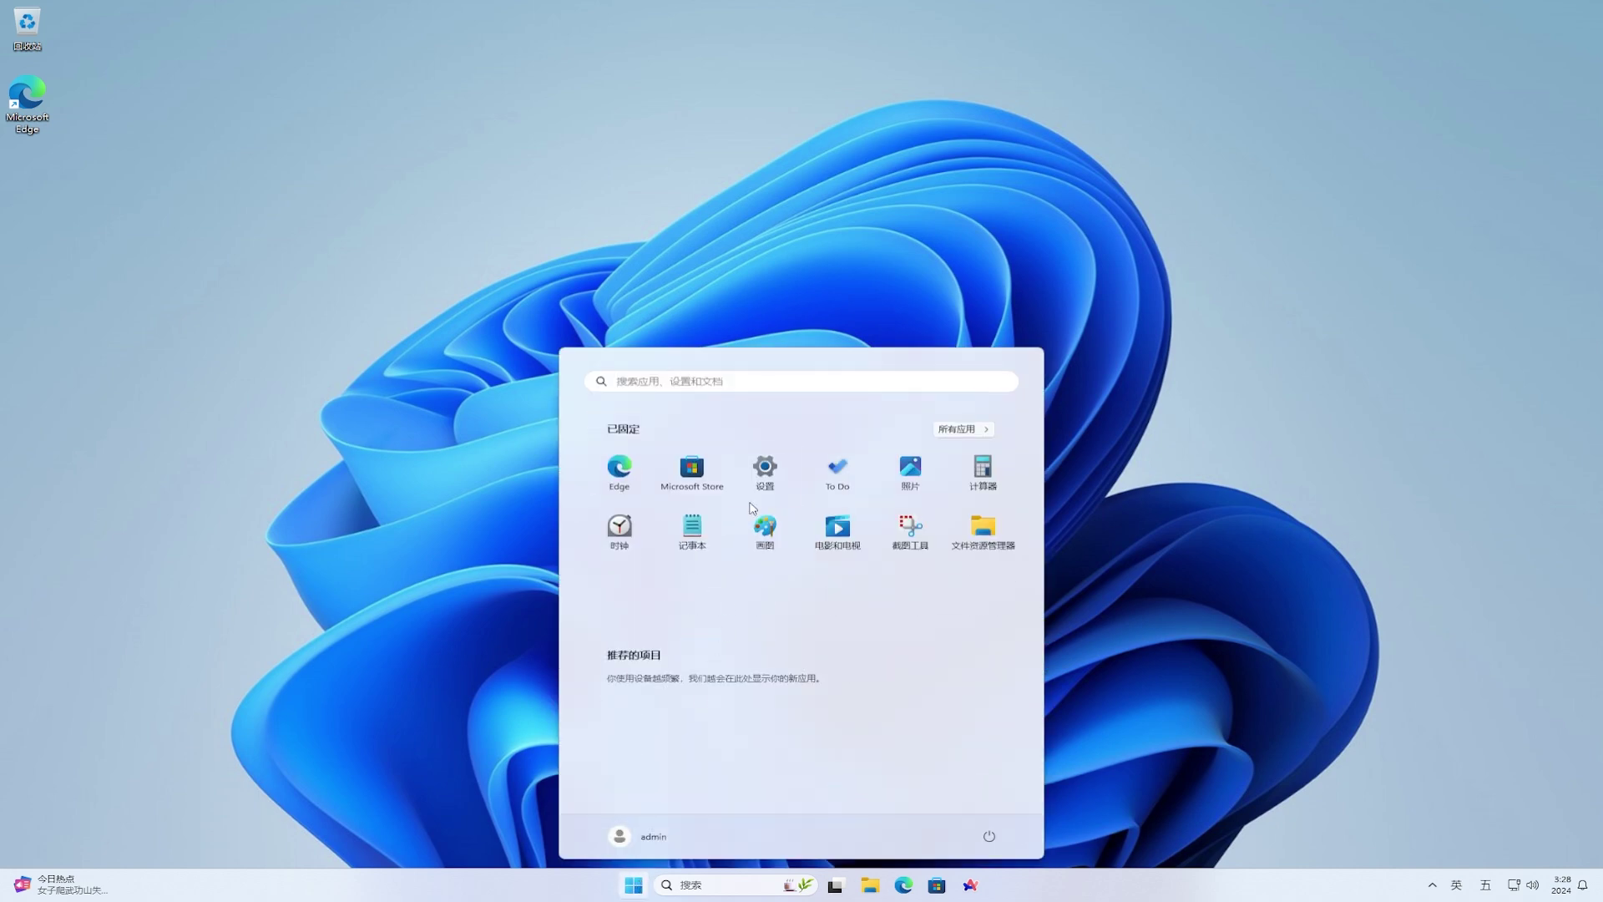
pyautogui.click(759, 477)
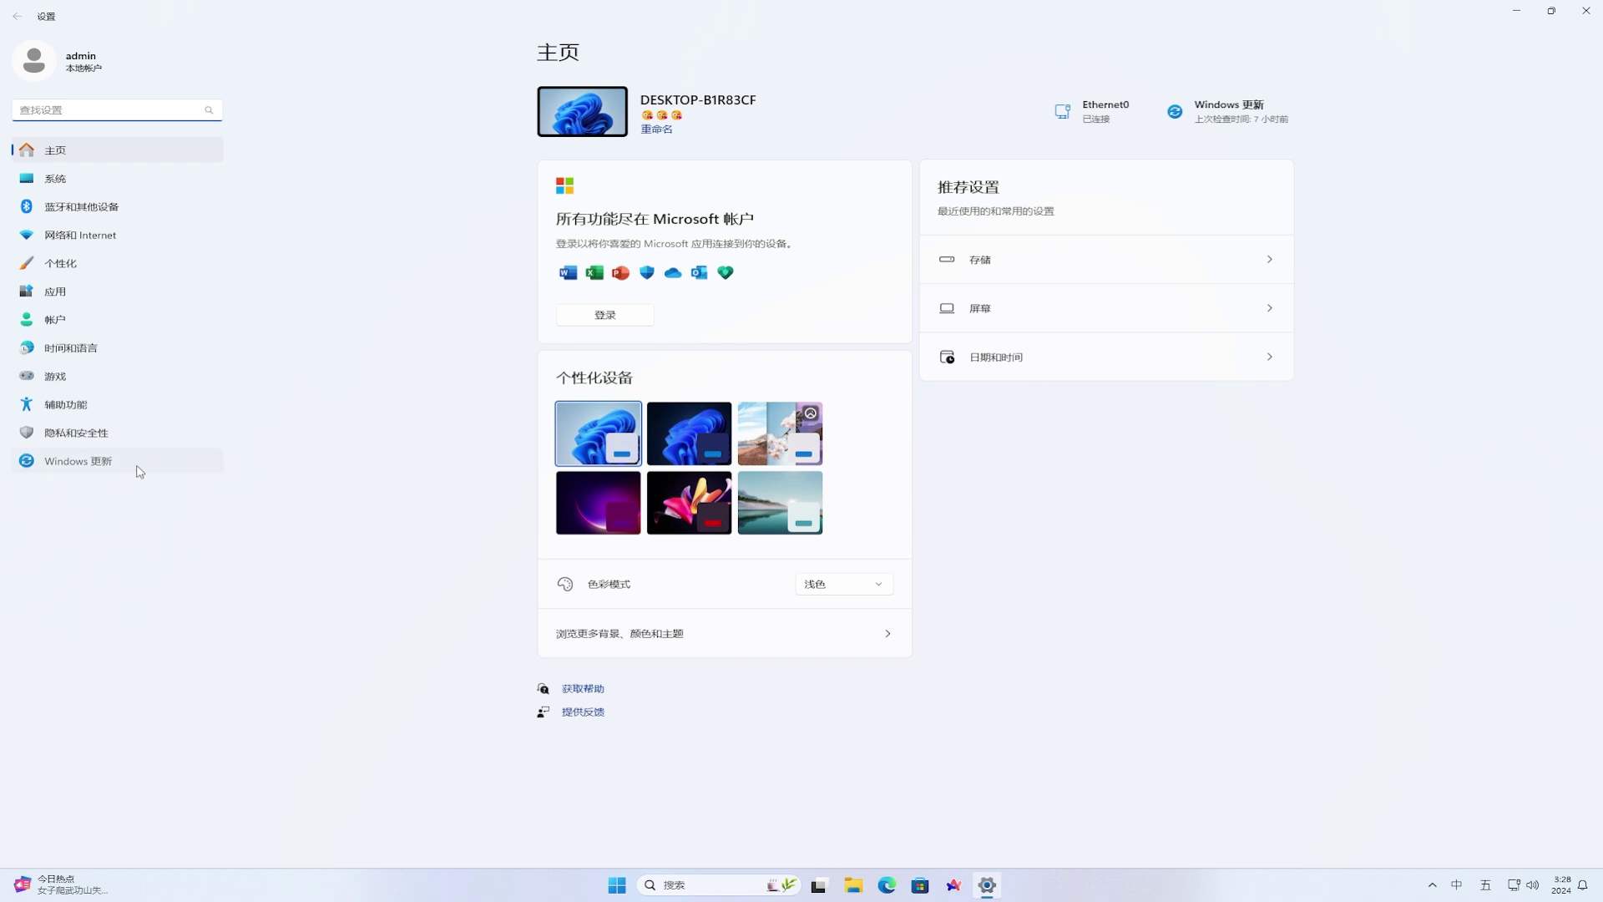
pyautogui.click(139, 470)
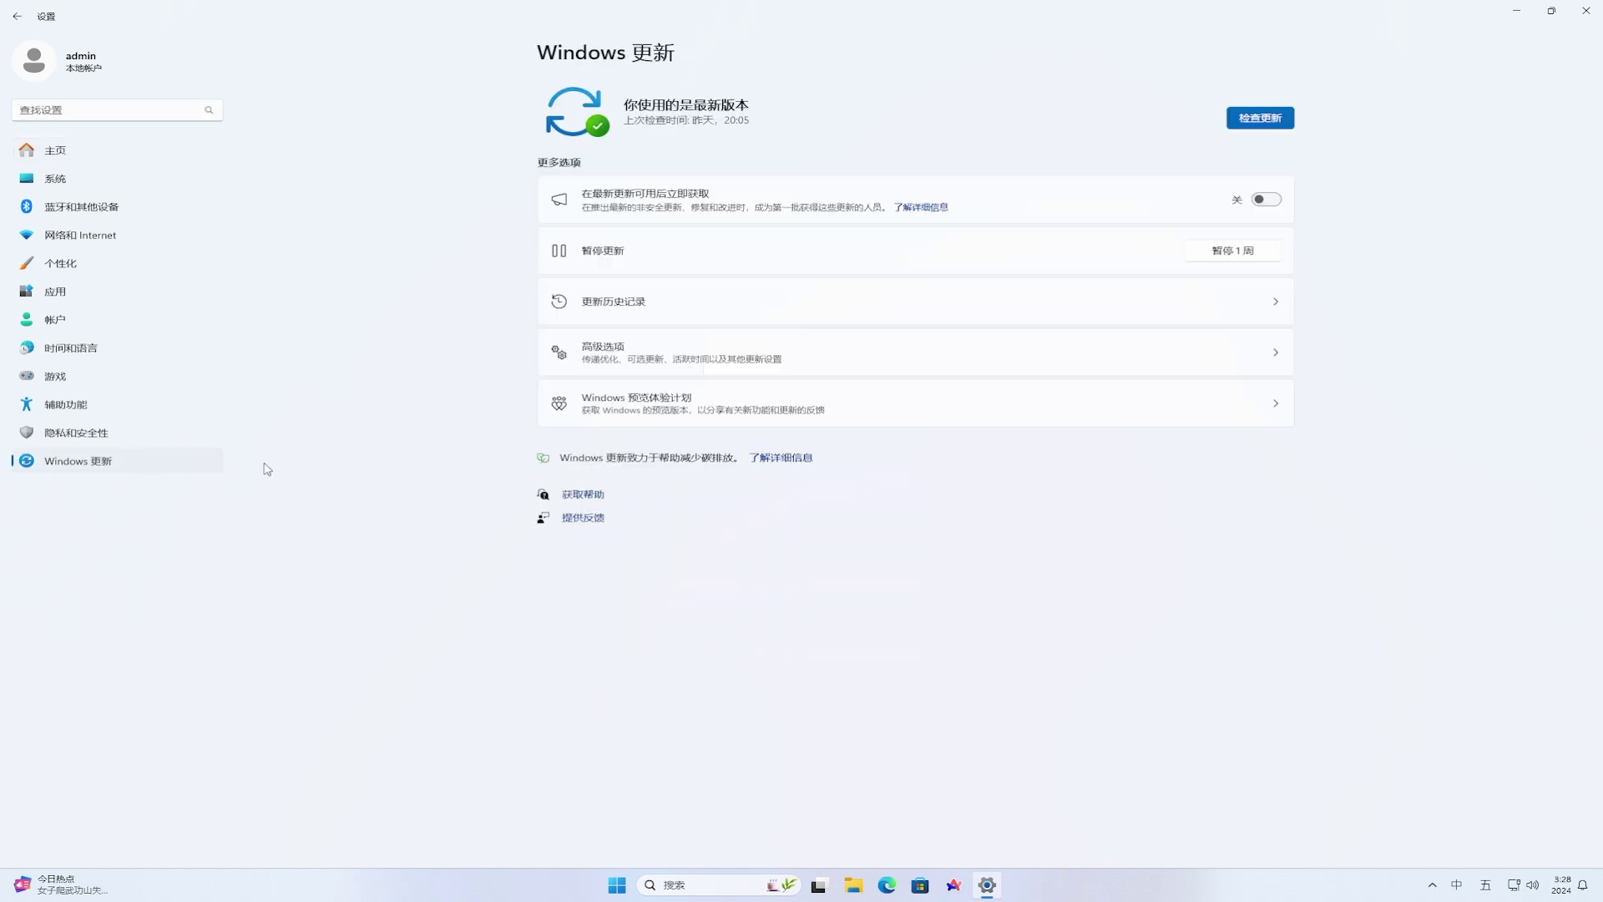
pyautogui.click(965, 409)
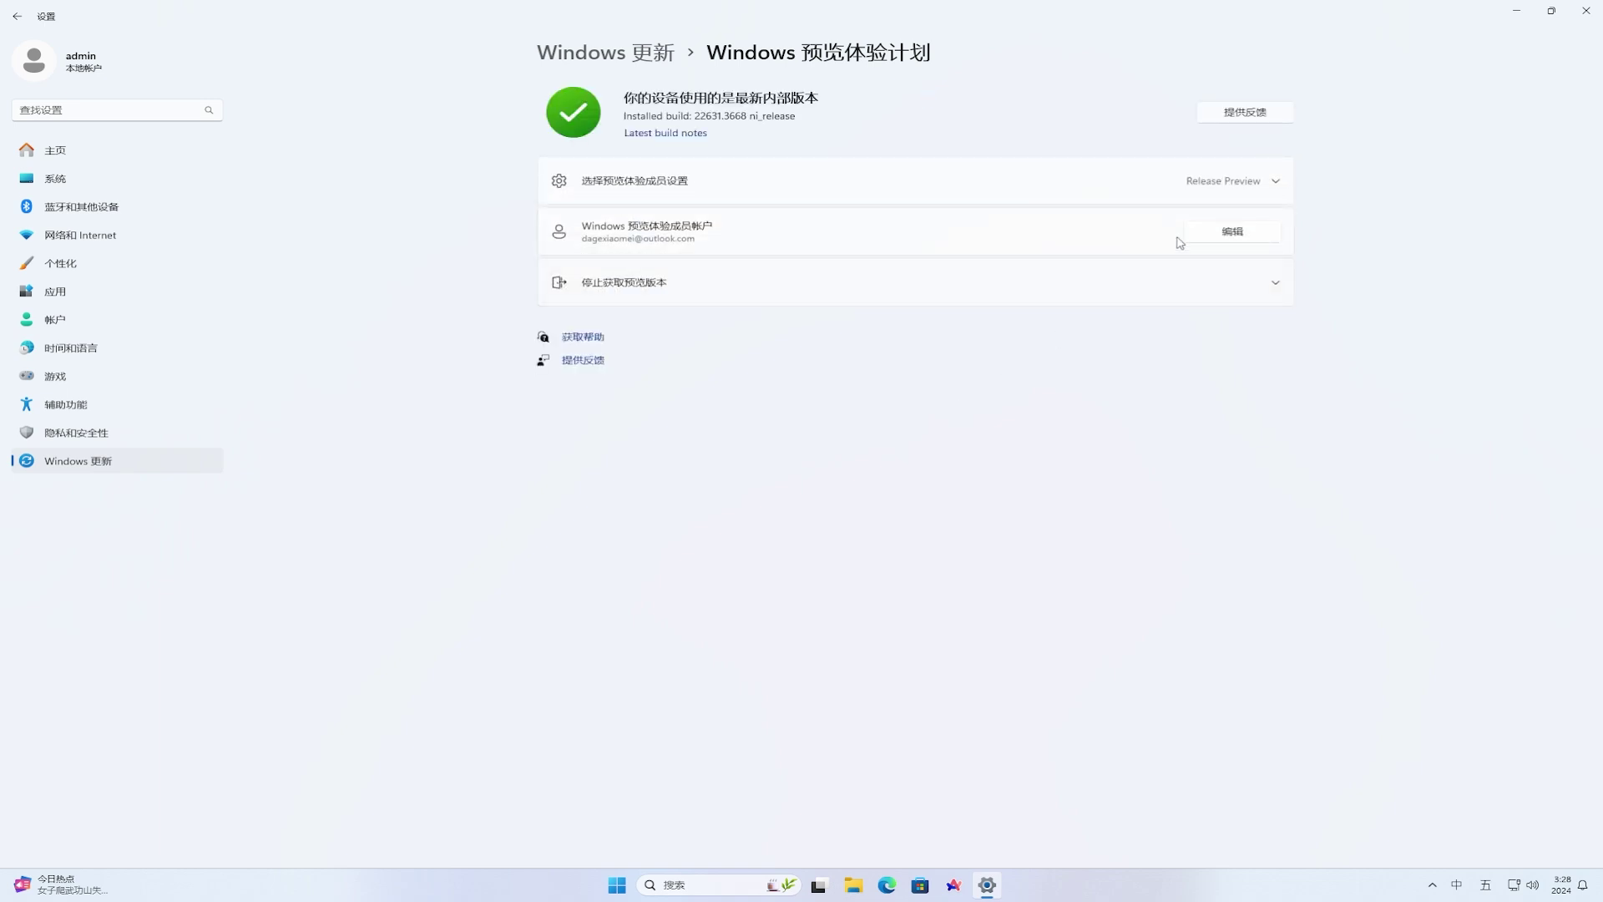
pyautogui.click(1274, 181)
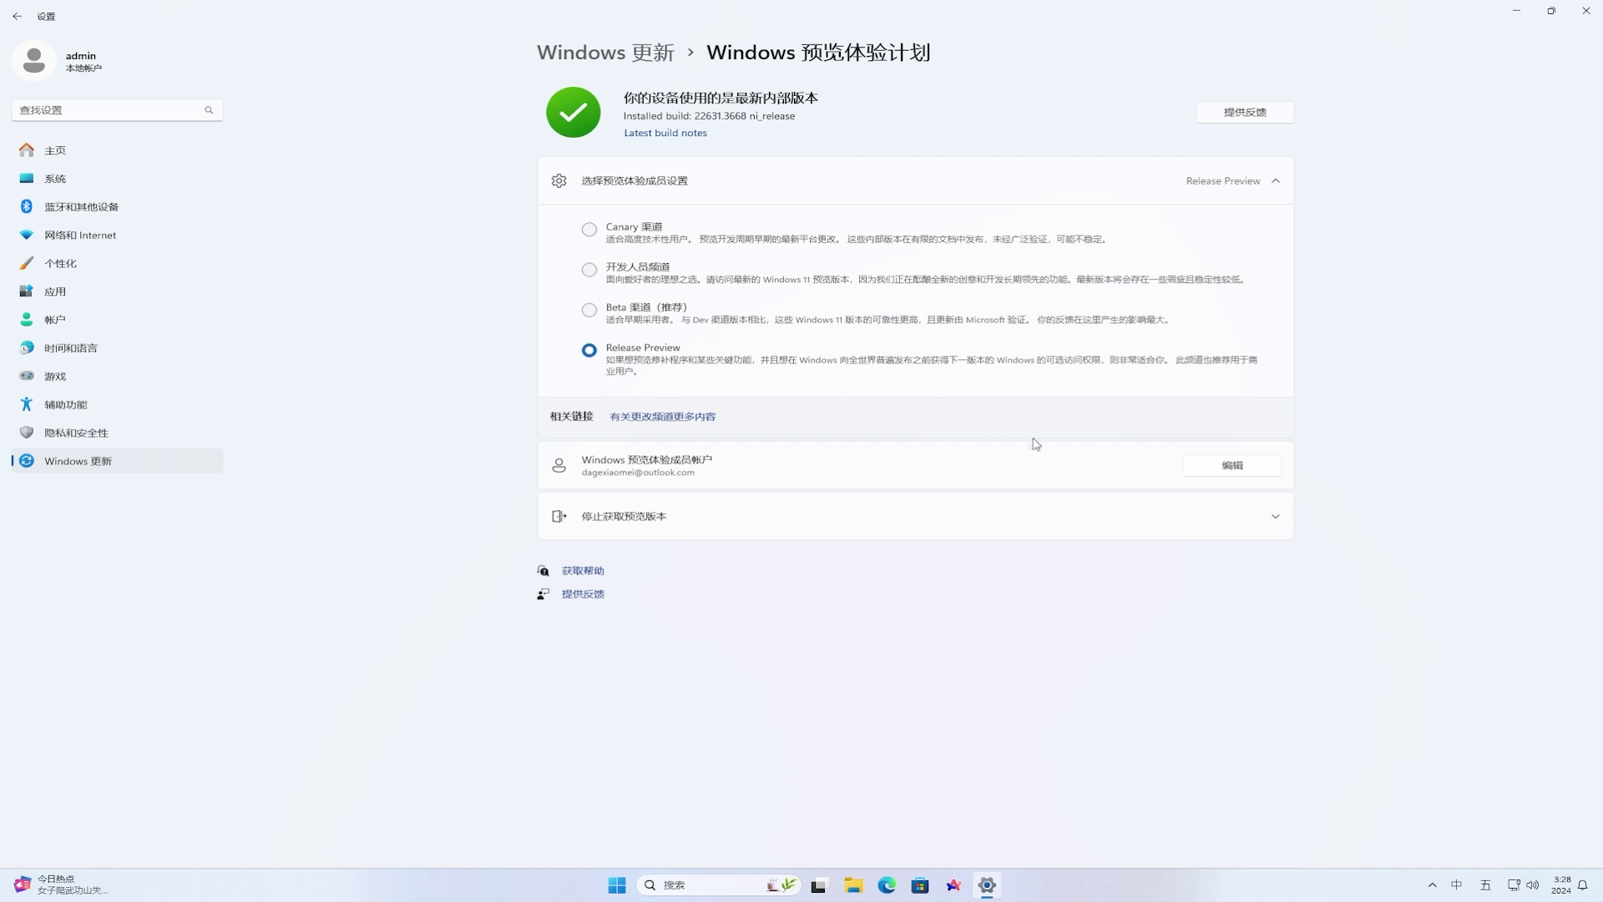
pyautogui.click(1278, 528)
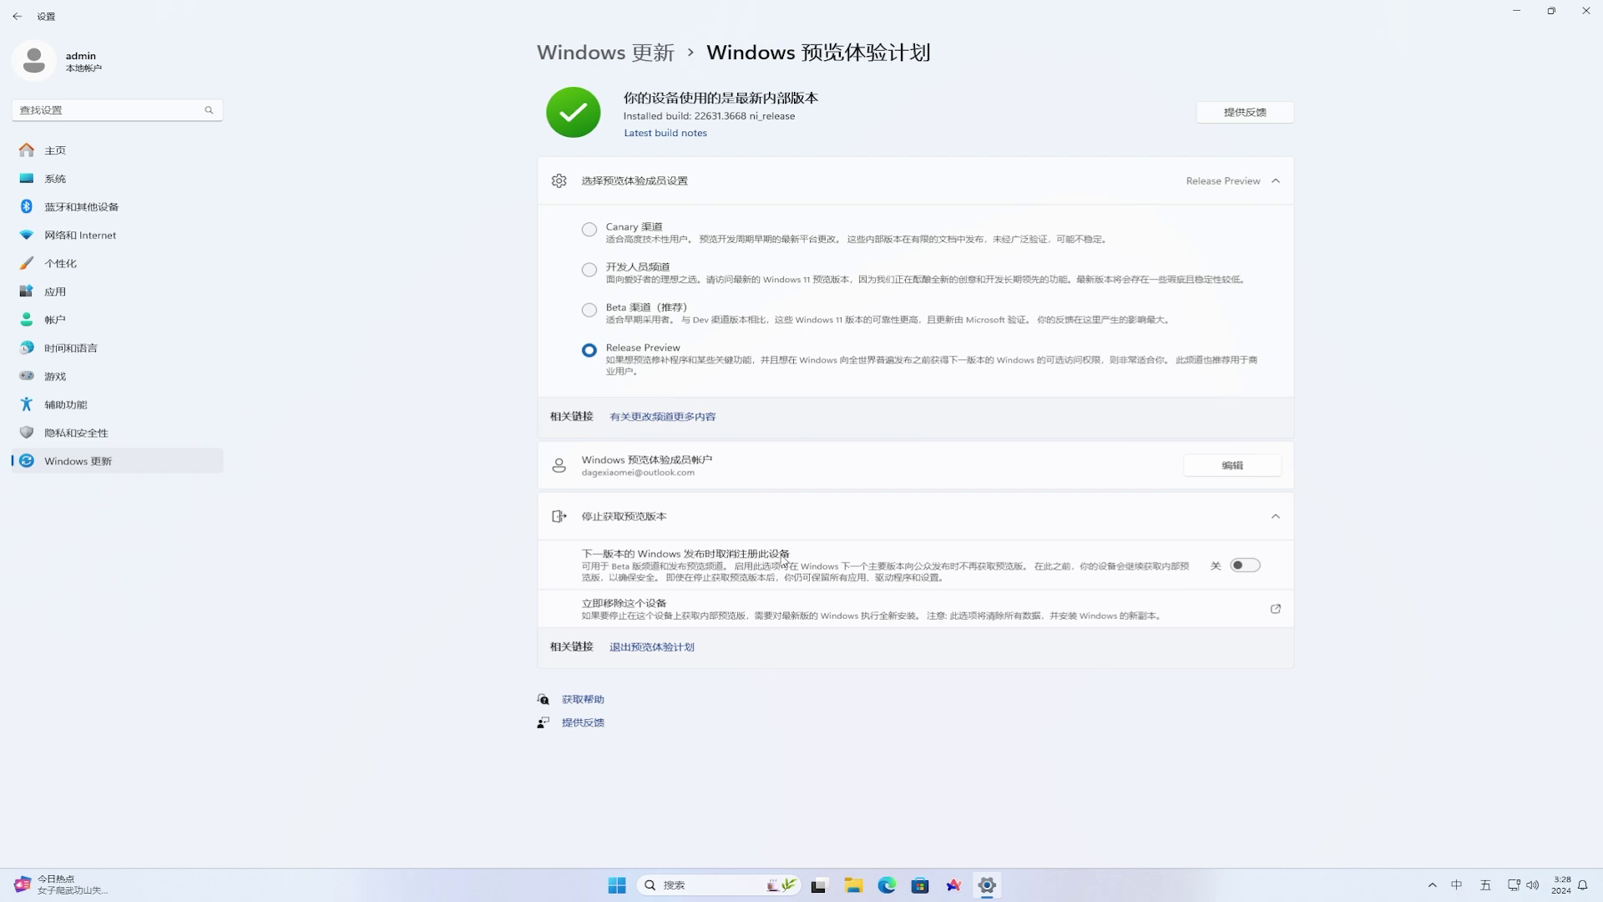
pyautogui.click(1243, 566)
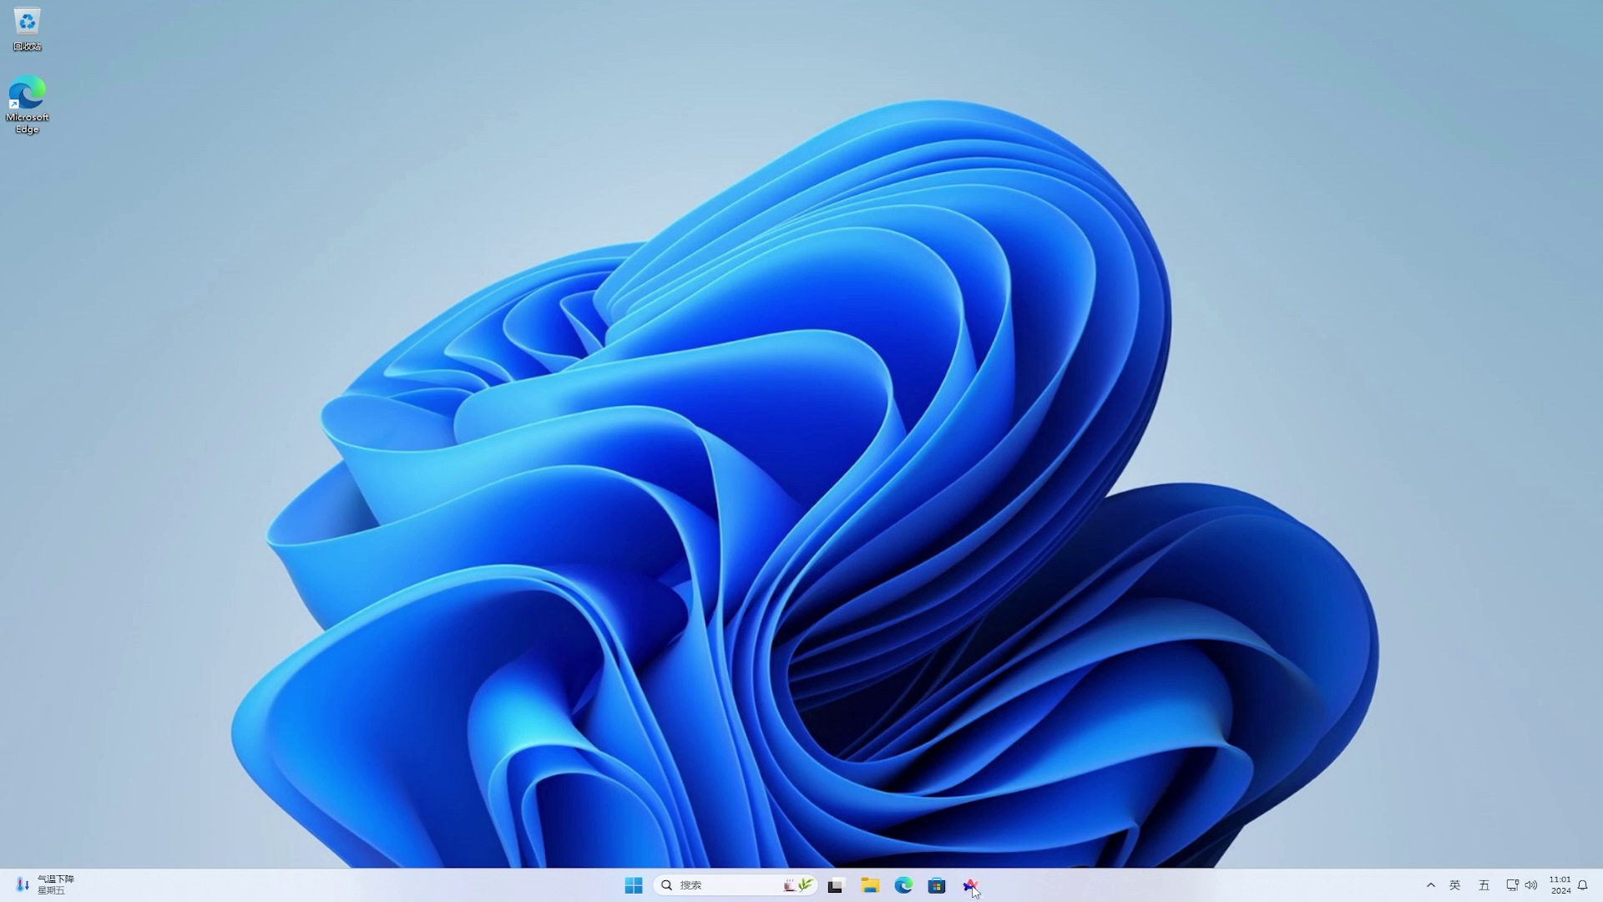
# - Load the Firefox 128.0a1 release notes in Arc, download the Nightly installer, and show it in Downloads
pyautogui.click(971, 887)
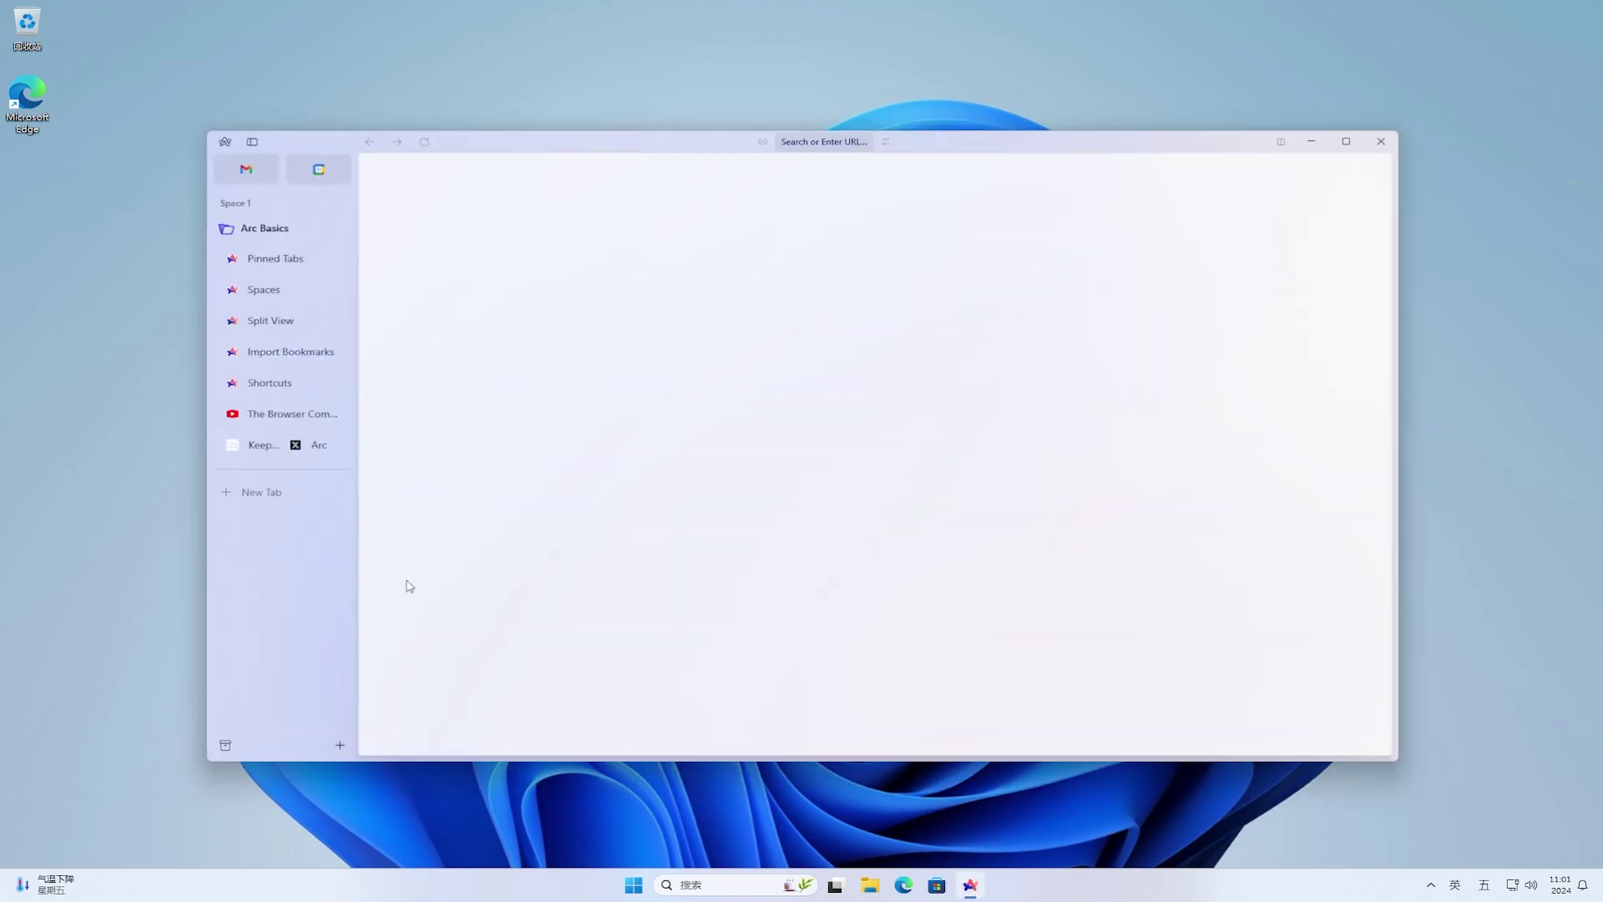
pyautogui.click(268, 494)
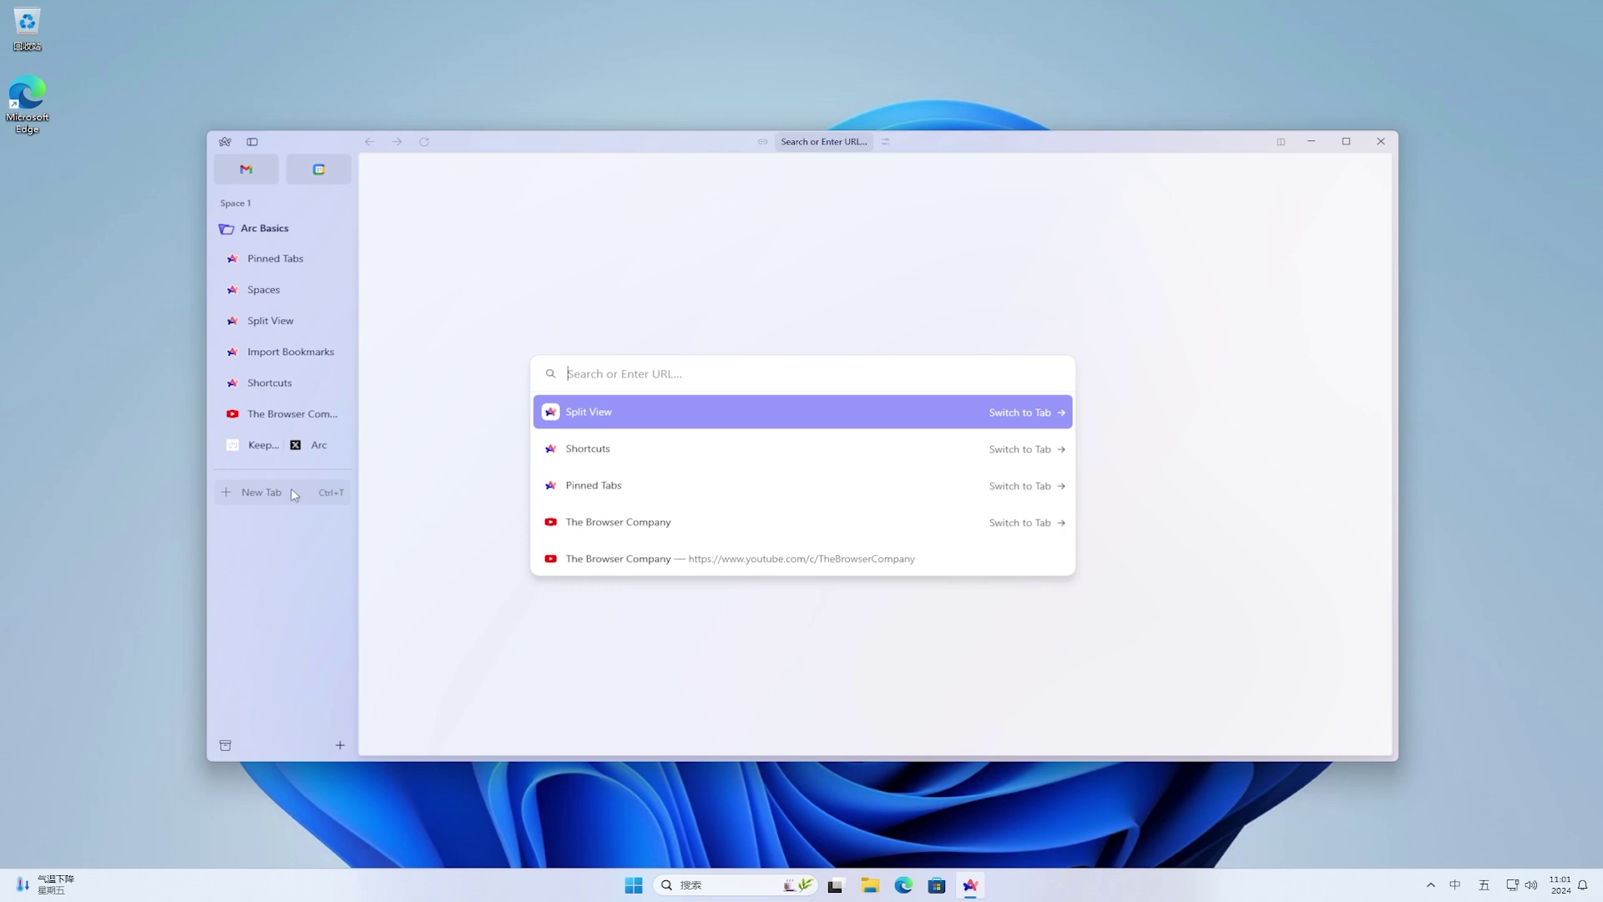
pyautogui.write('https://www.mozilla.org/en-US/firefox/128.0a1/releasenotes/')
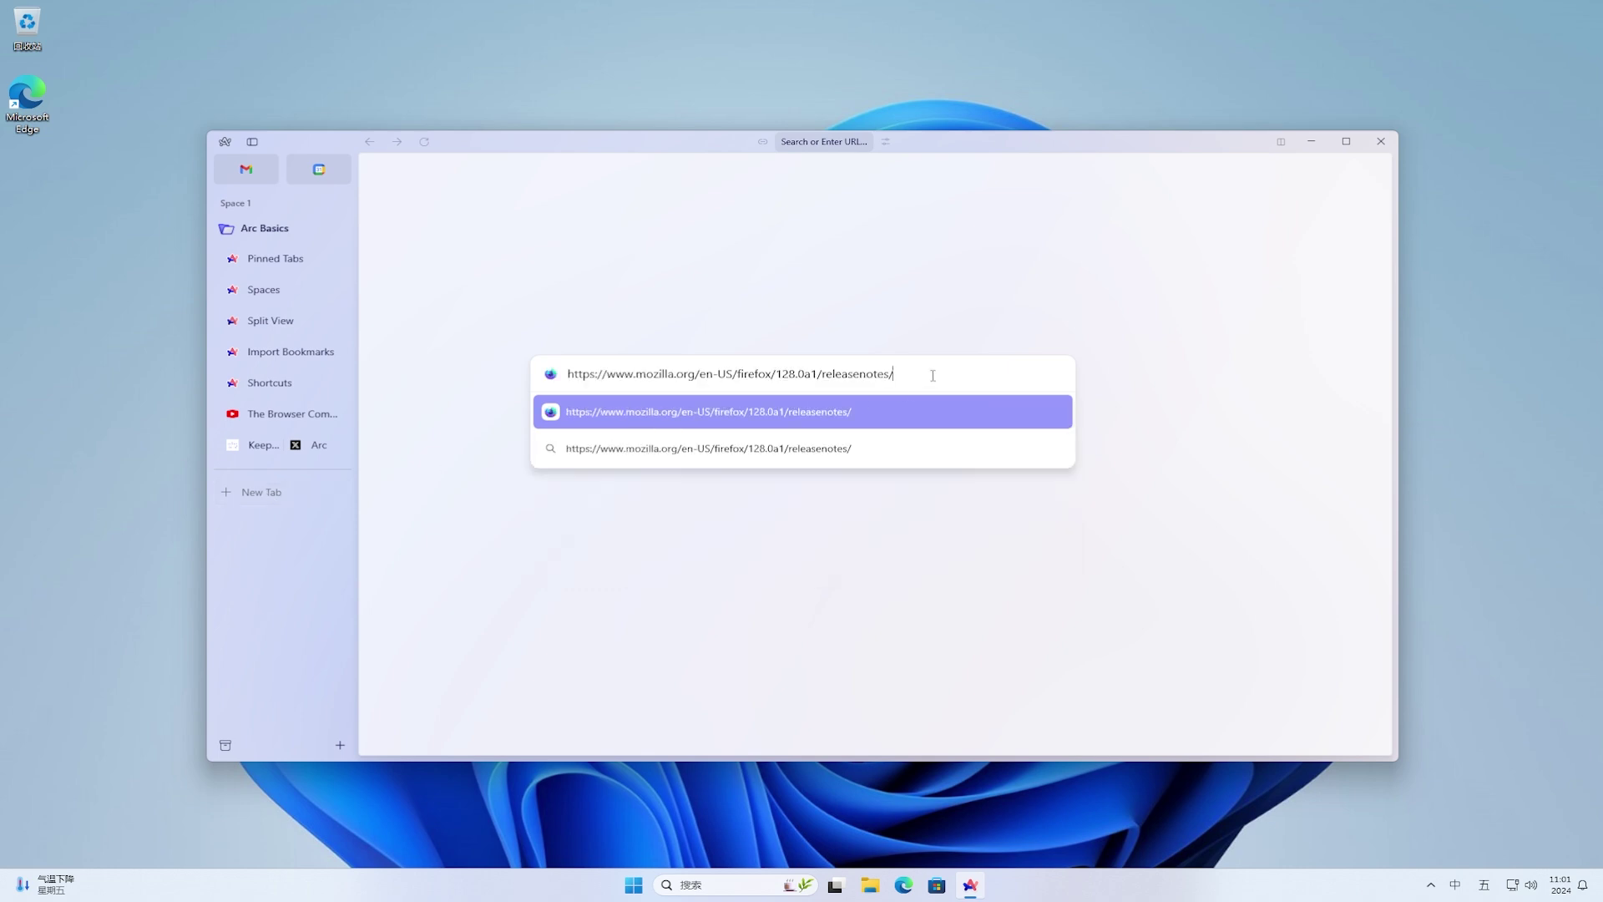
pyautogui.press('Return')
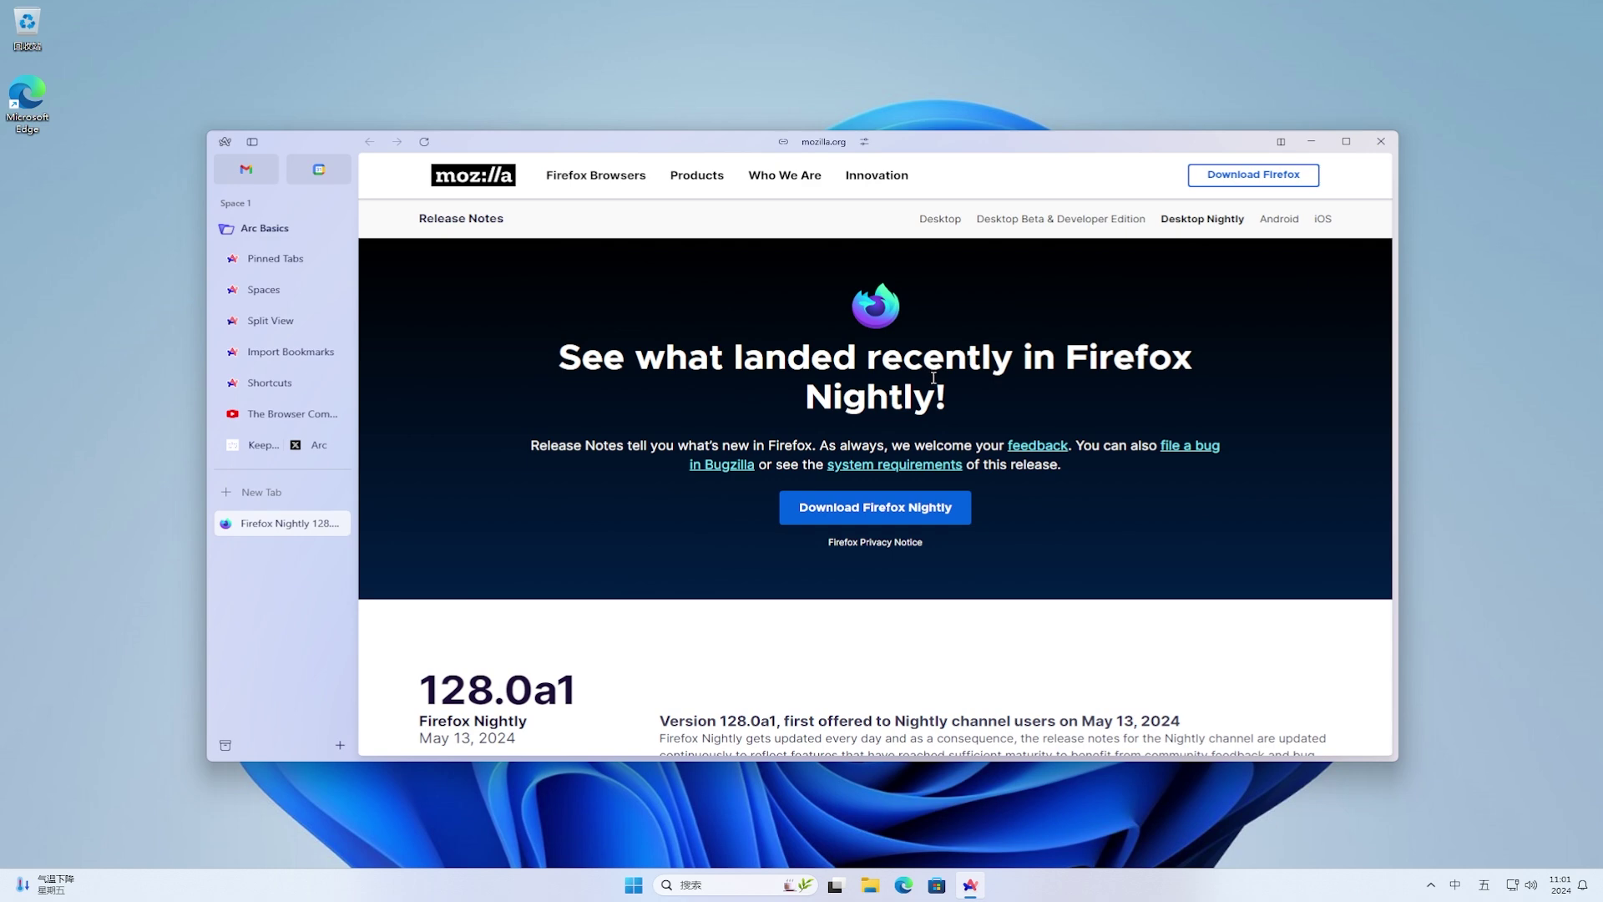
pyautogui.click(1346, 142)
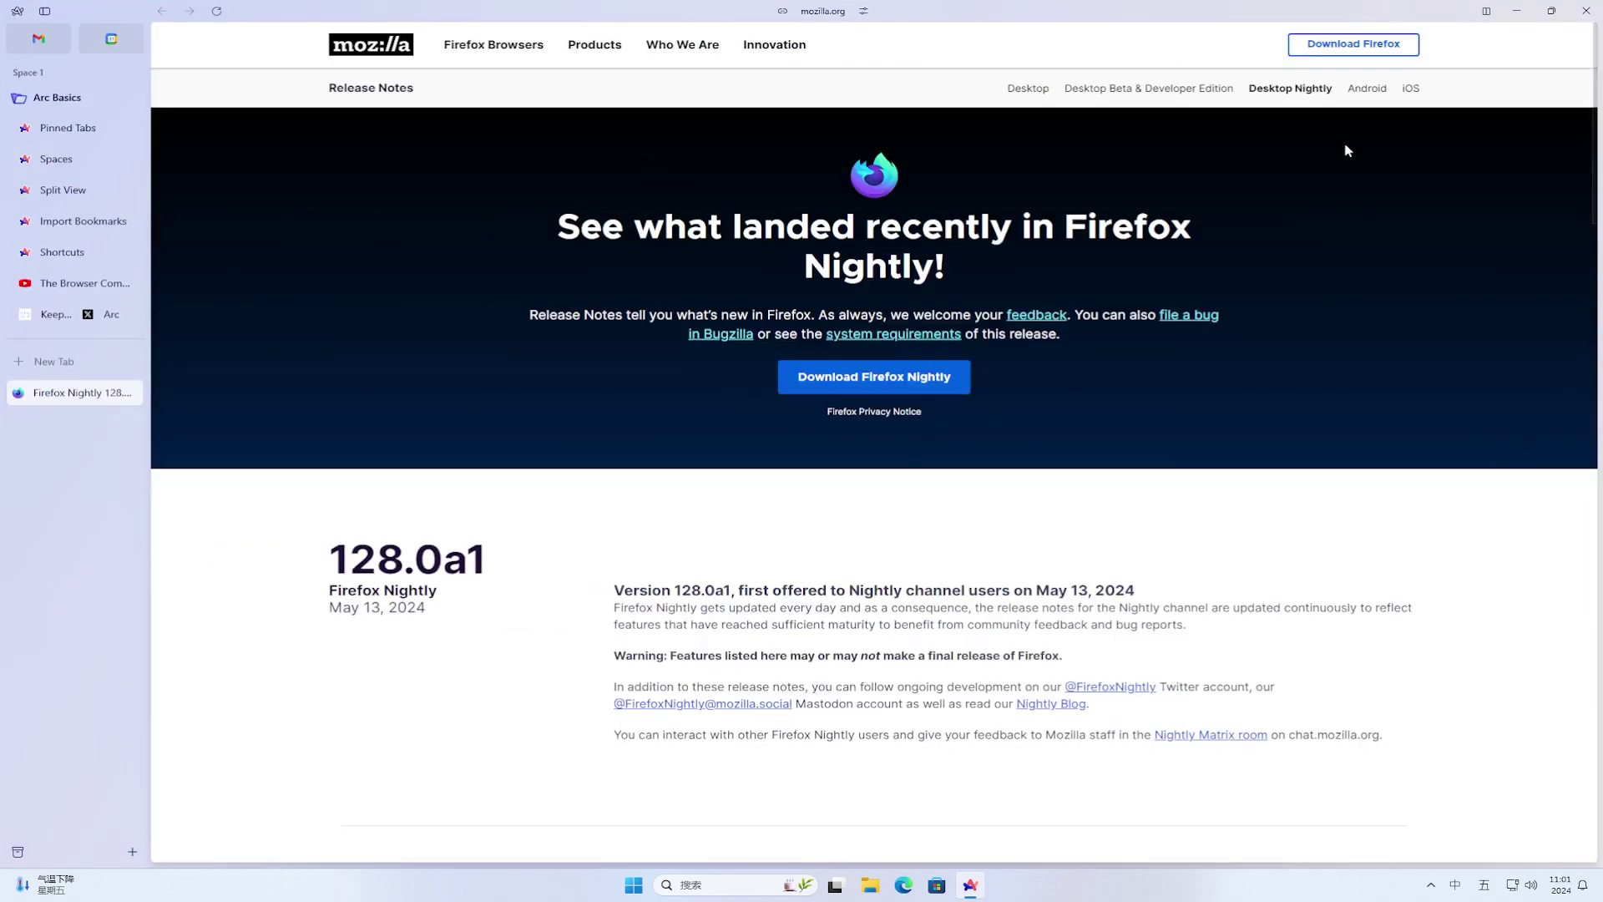
pyautogui.click(938, 379)
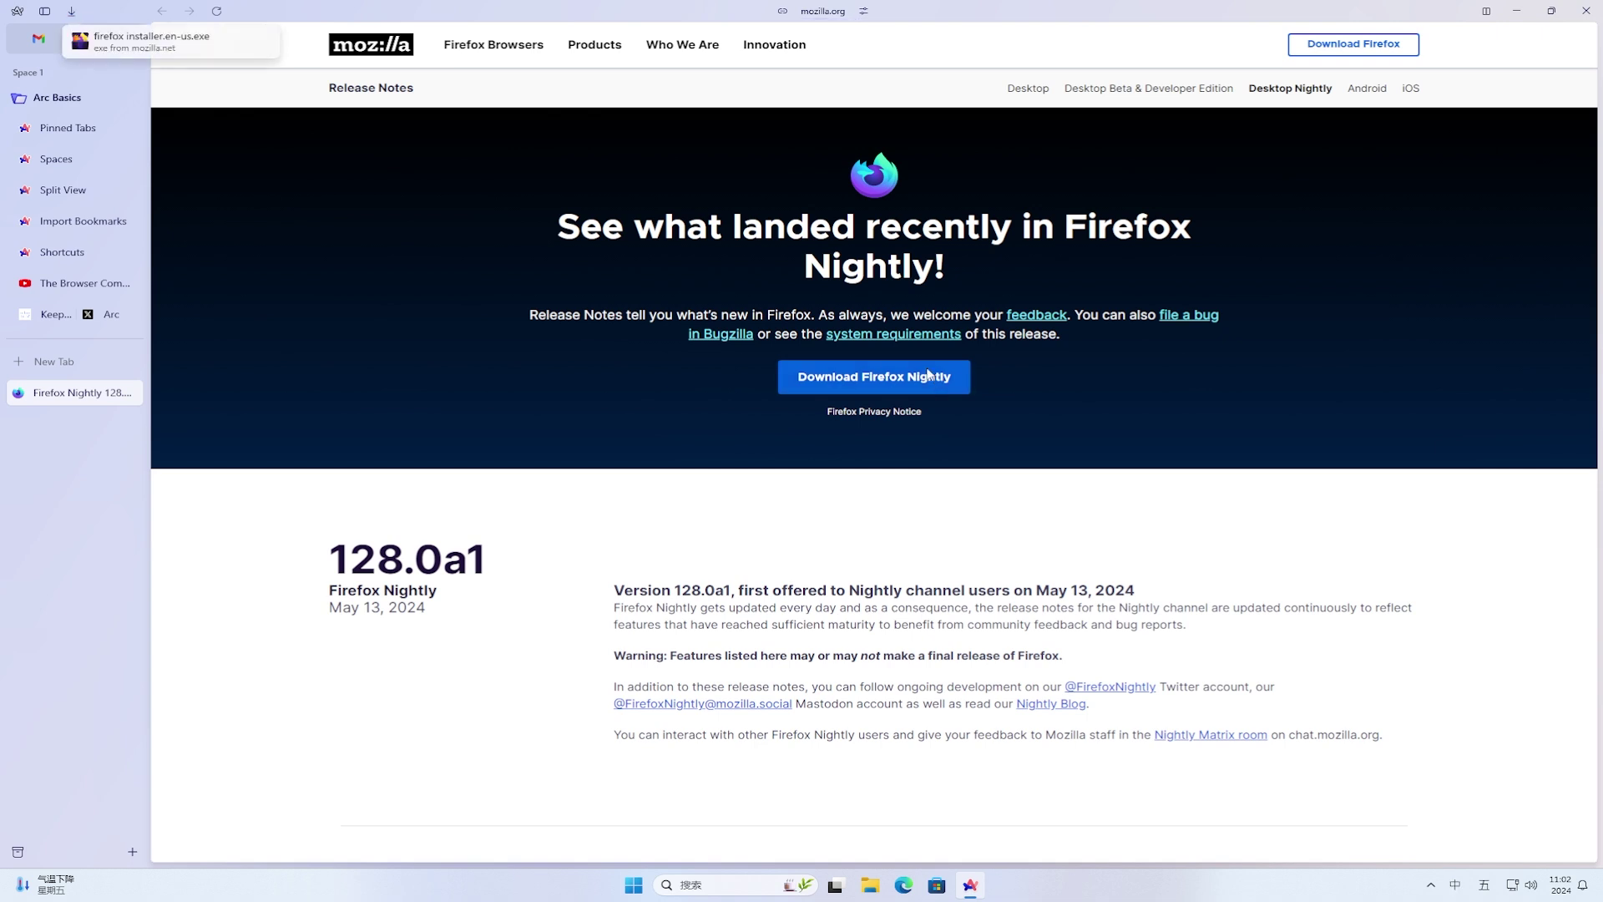
pyautogui.click(165, 48)
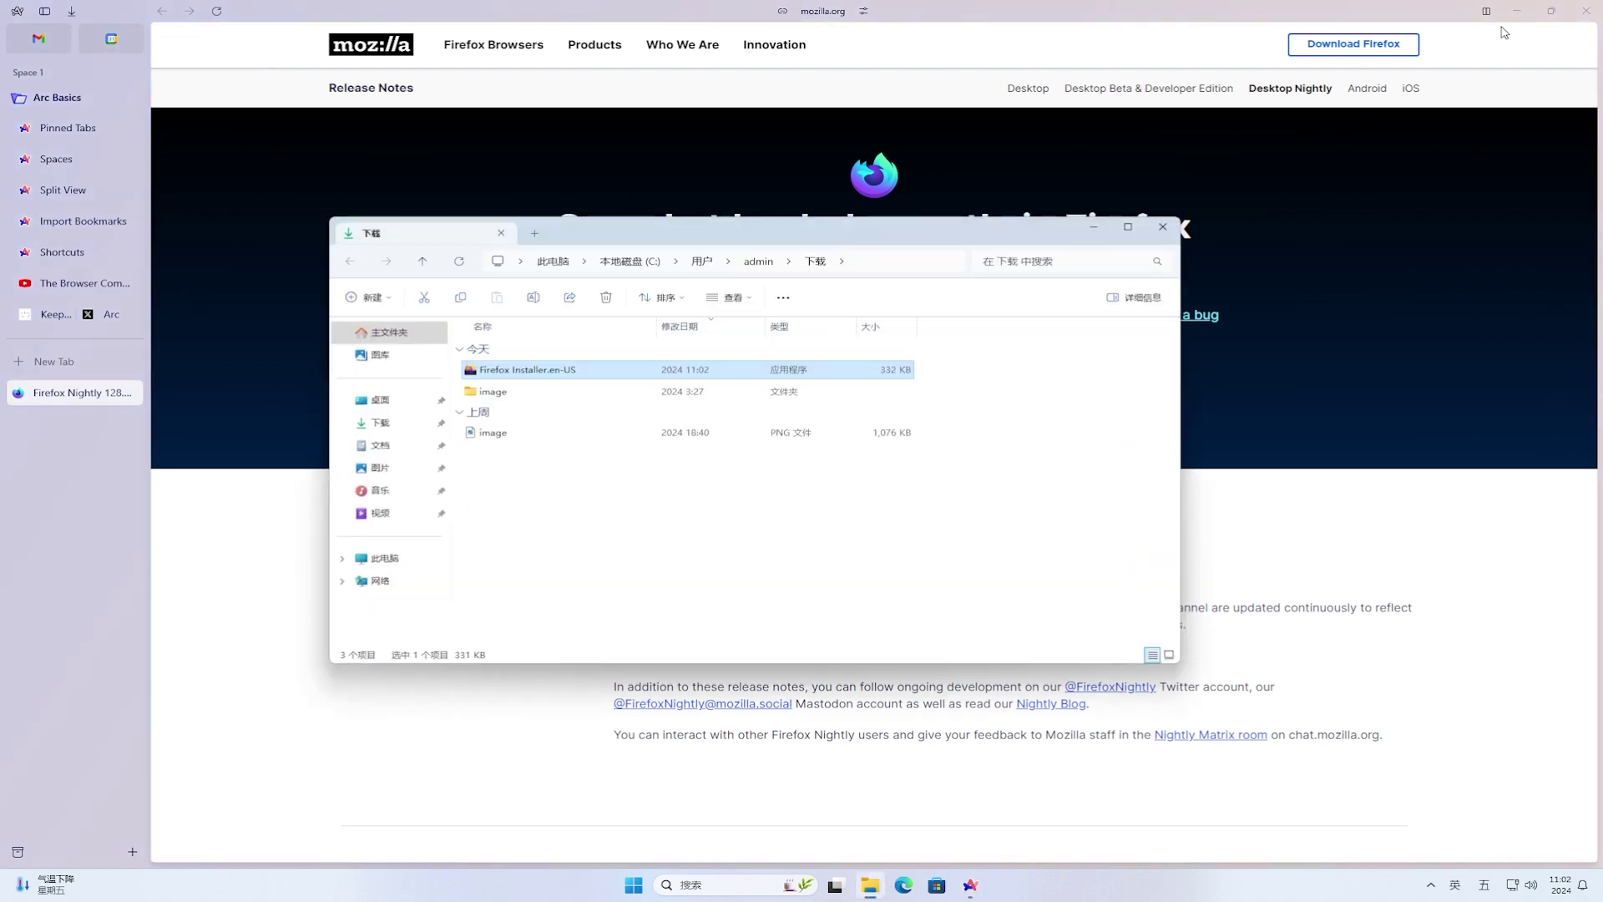
# - Run the Firefox Installer.en-US from Downloads and approve the UAC prompt to install Firefox Nightly
pyautogui.click(1515, 12)
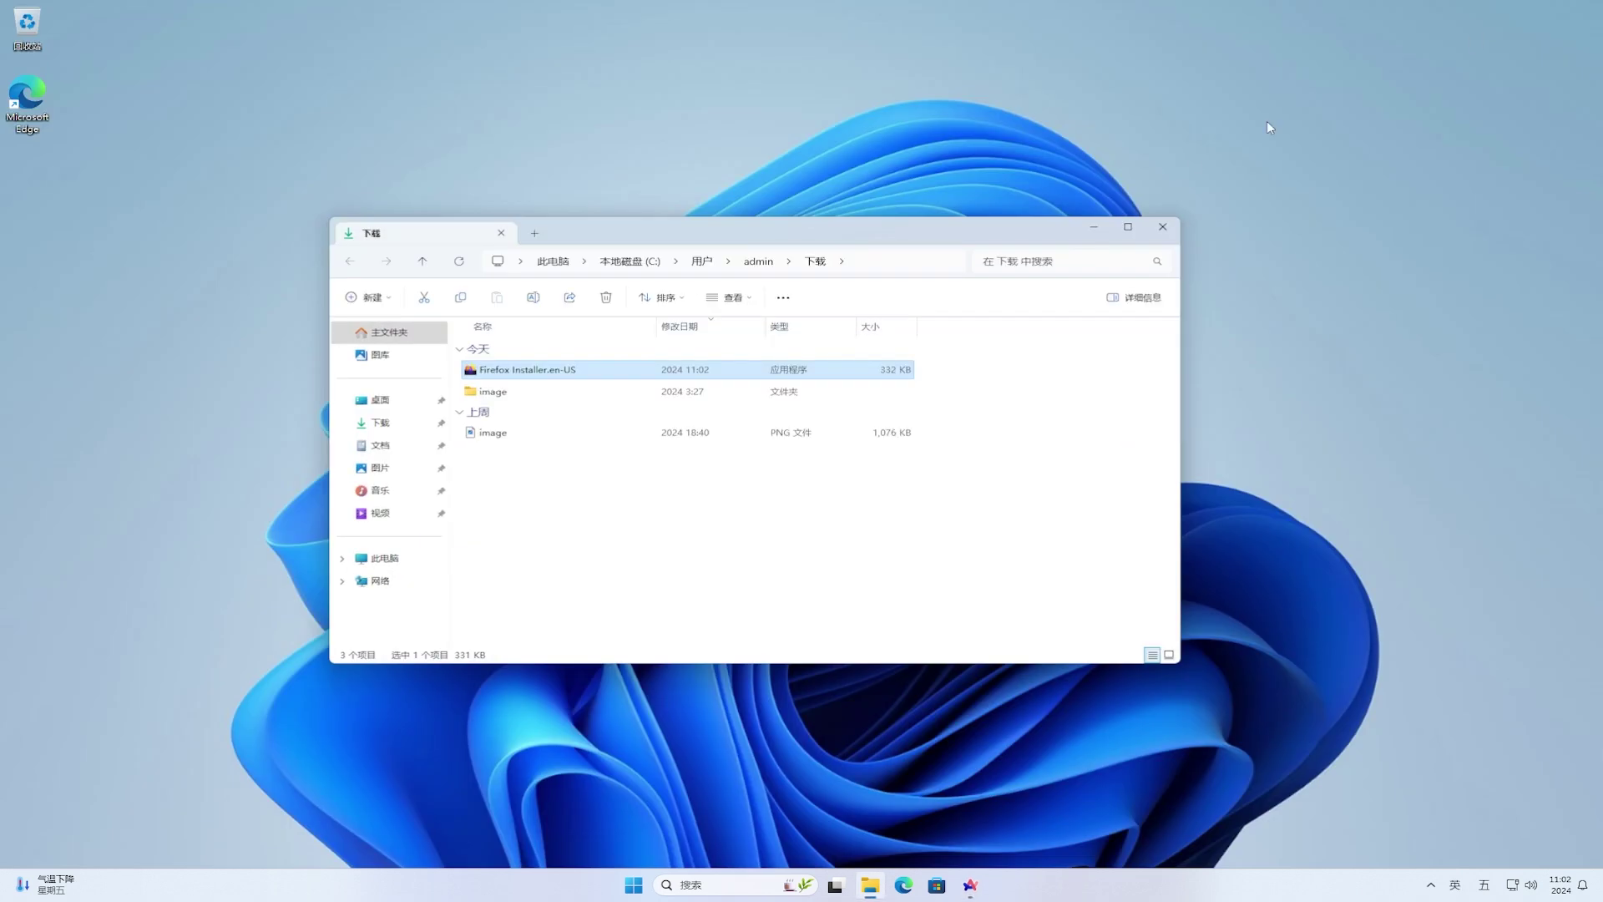
pyautogui.doubleClick(860, 370)
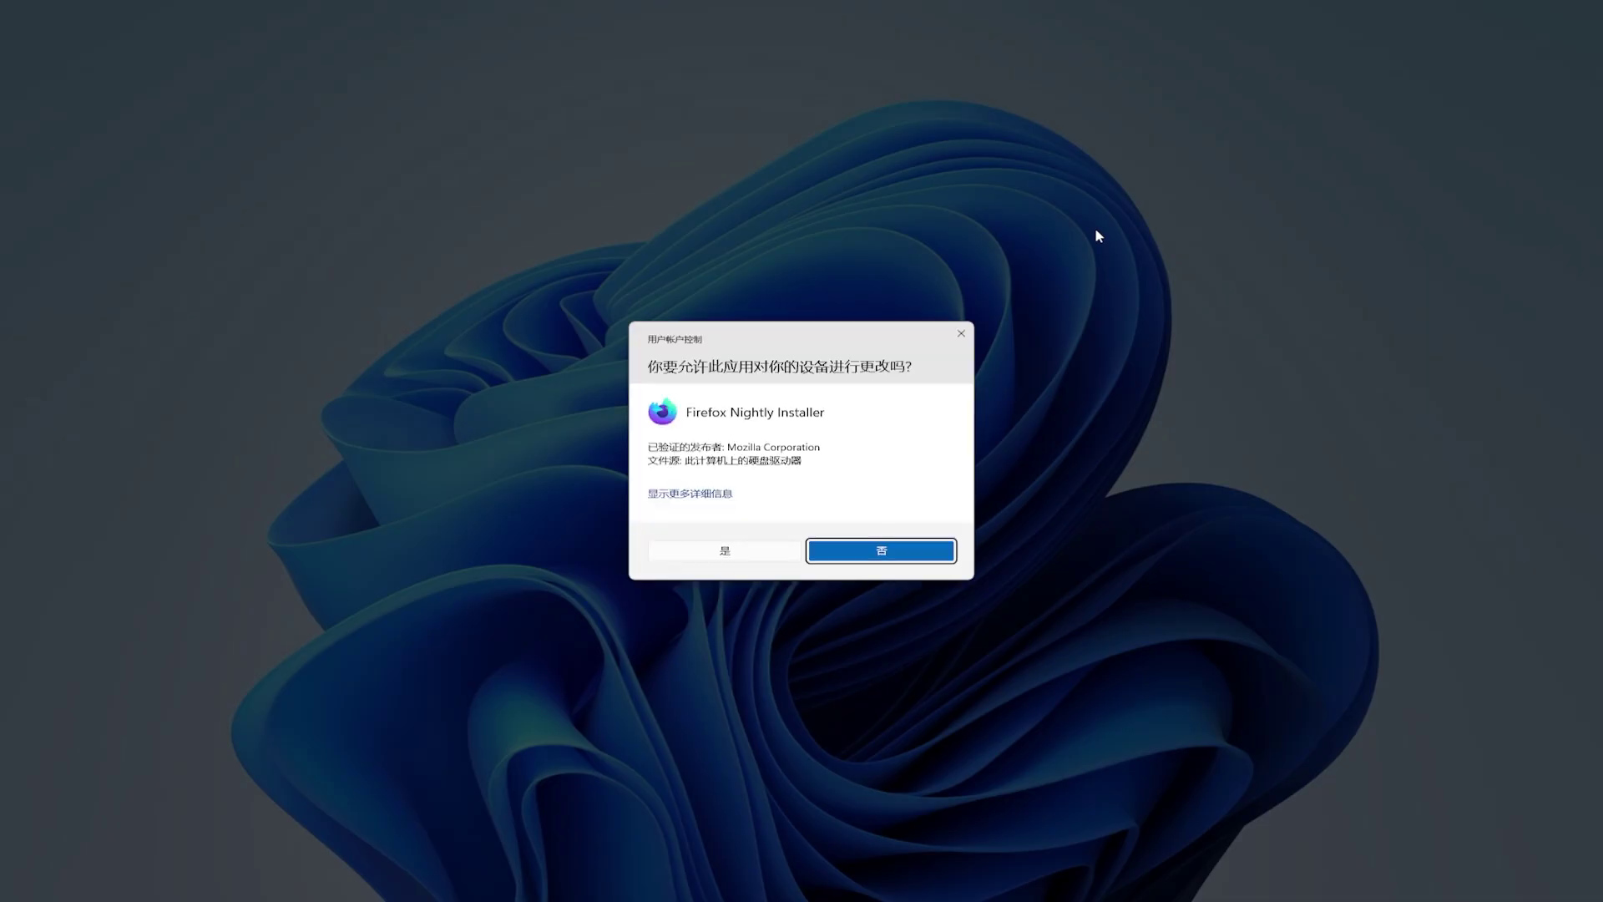
pyautogui.click(760, 551)
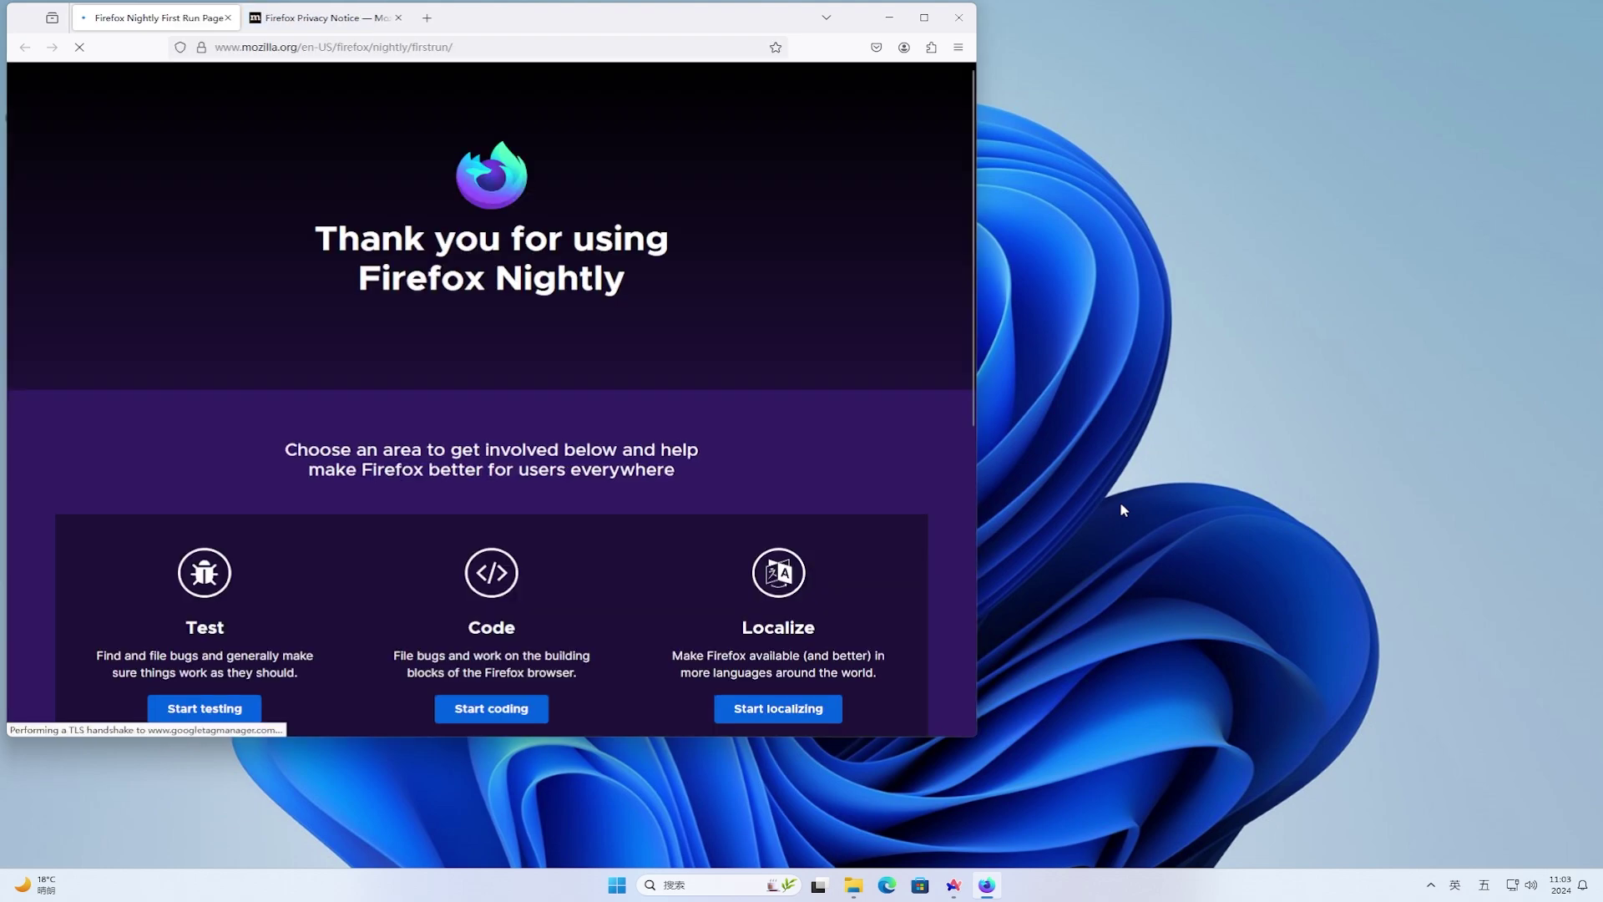
# - Maximize Firefox Nightly, go to about:config in a new tab, and accept the risk warning
pyautogui.click(924, 18)
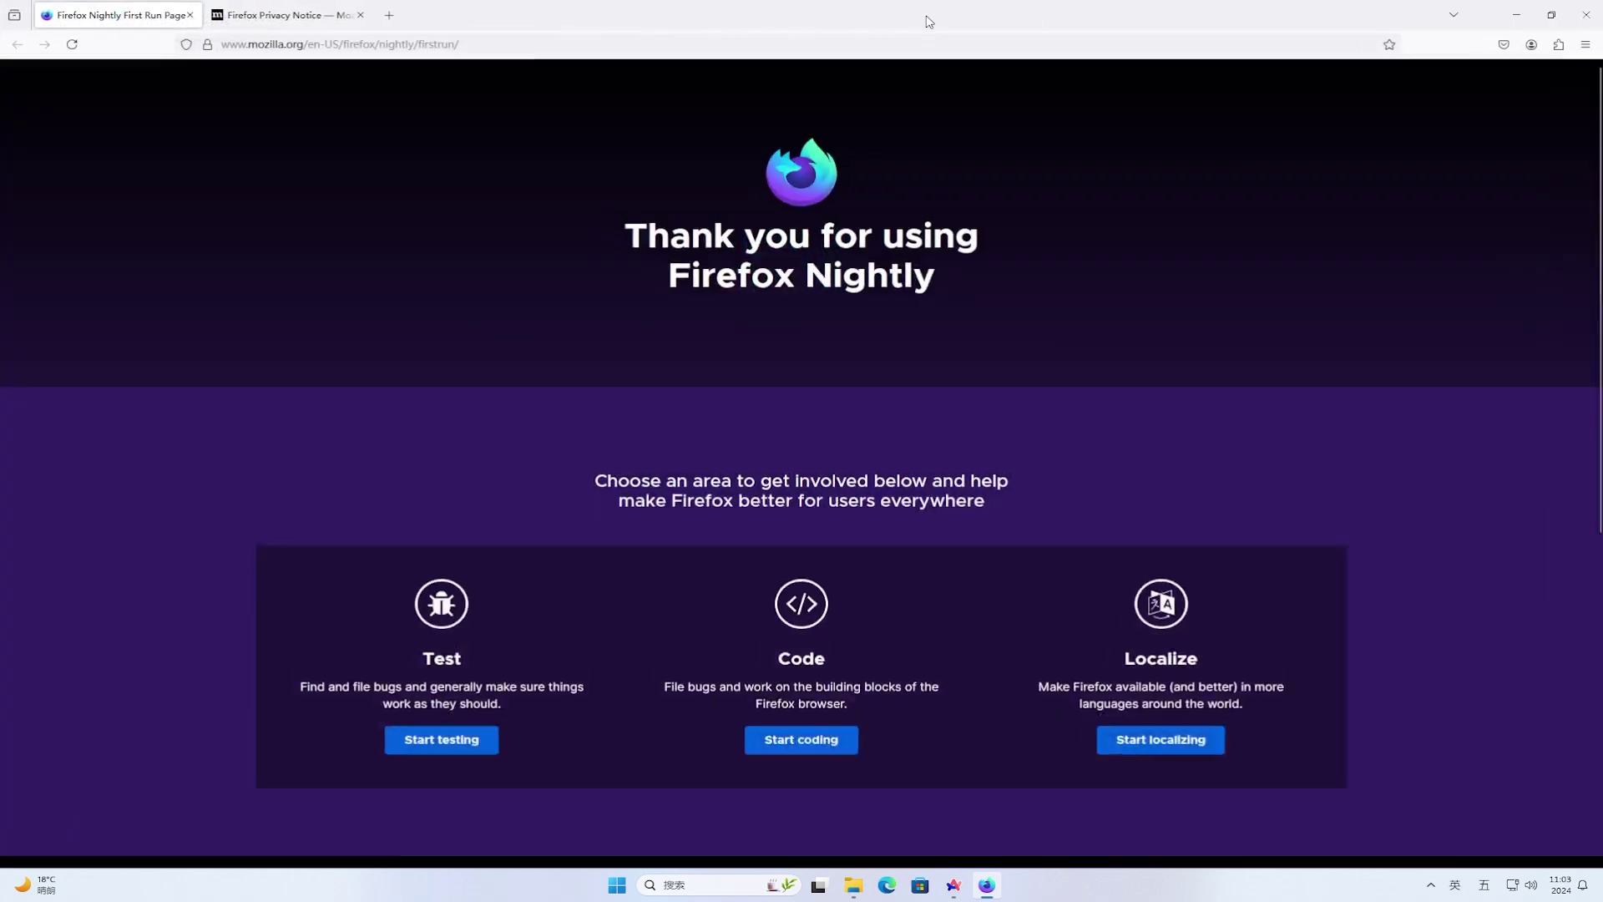
pyautogui.click(390, 16)
pyautogui.write('abo')
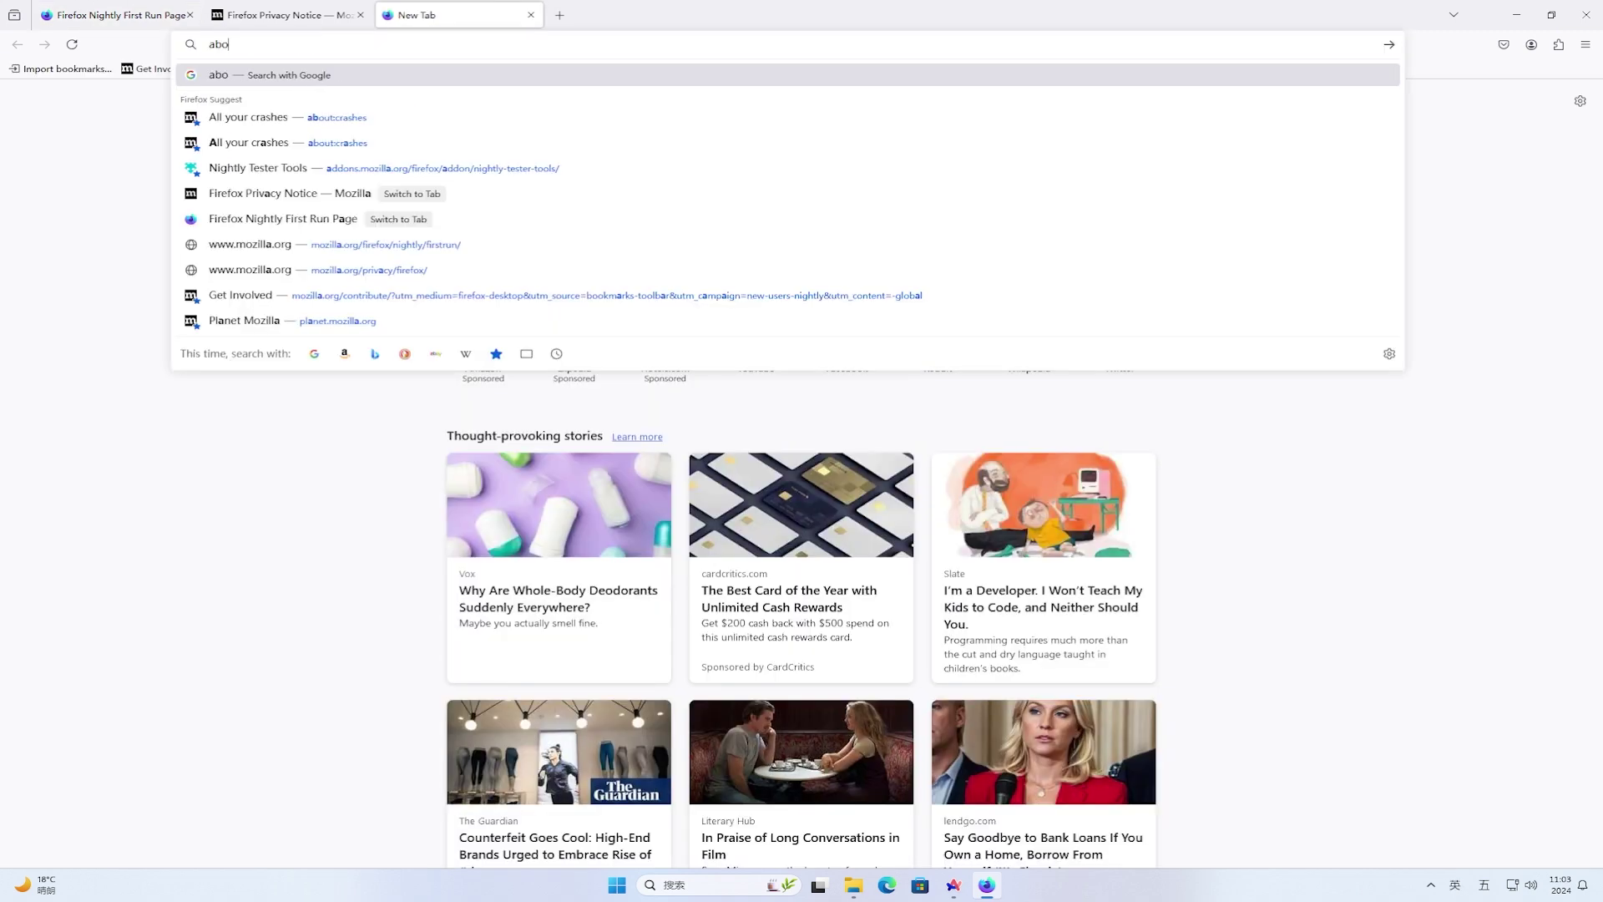
pyautogui.write('ut:config')
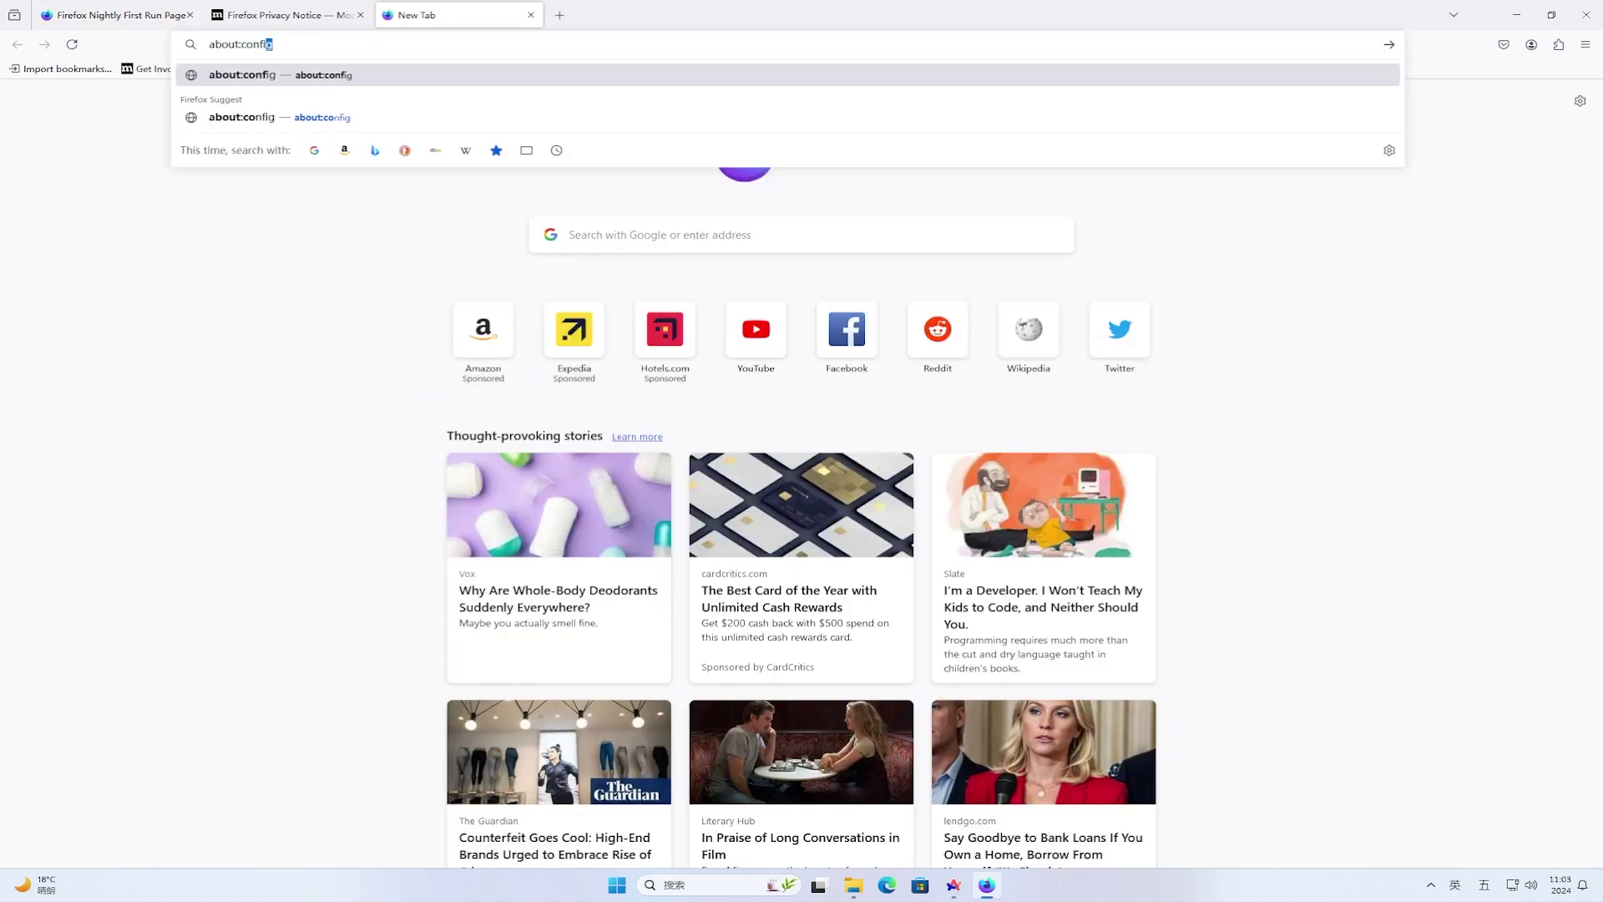
pyautogui.press('Return')
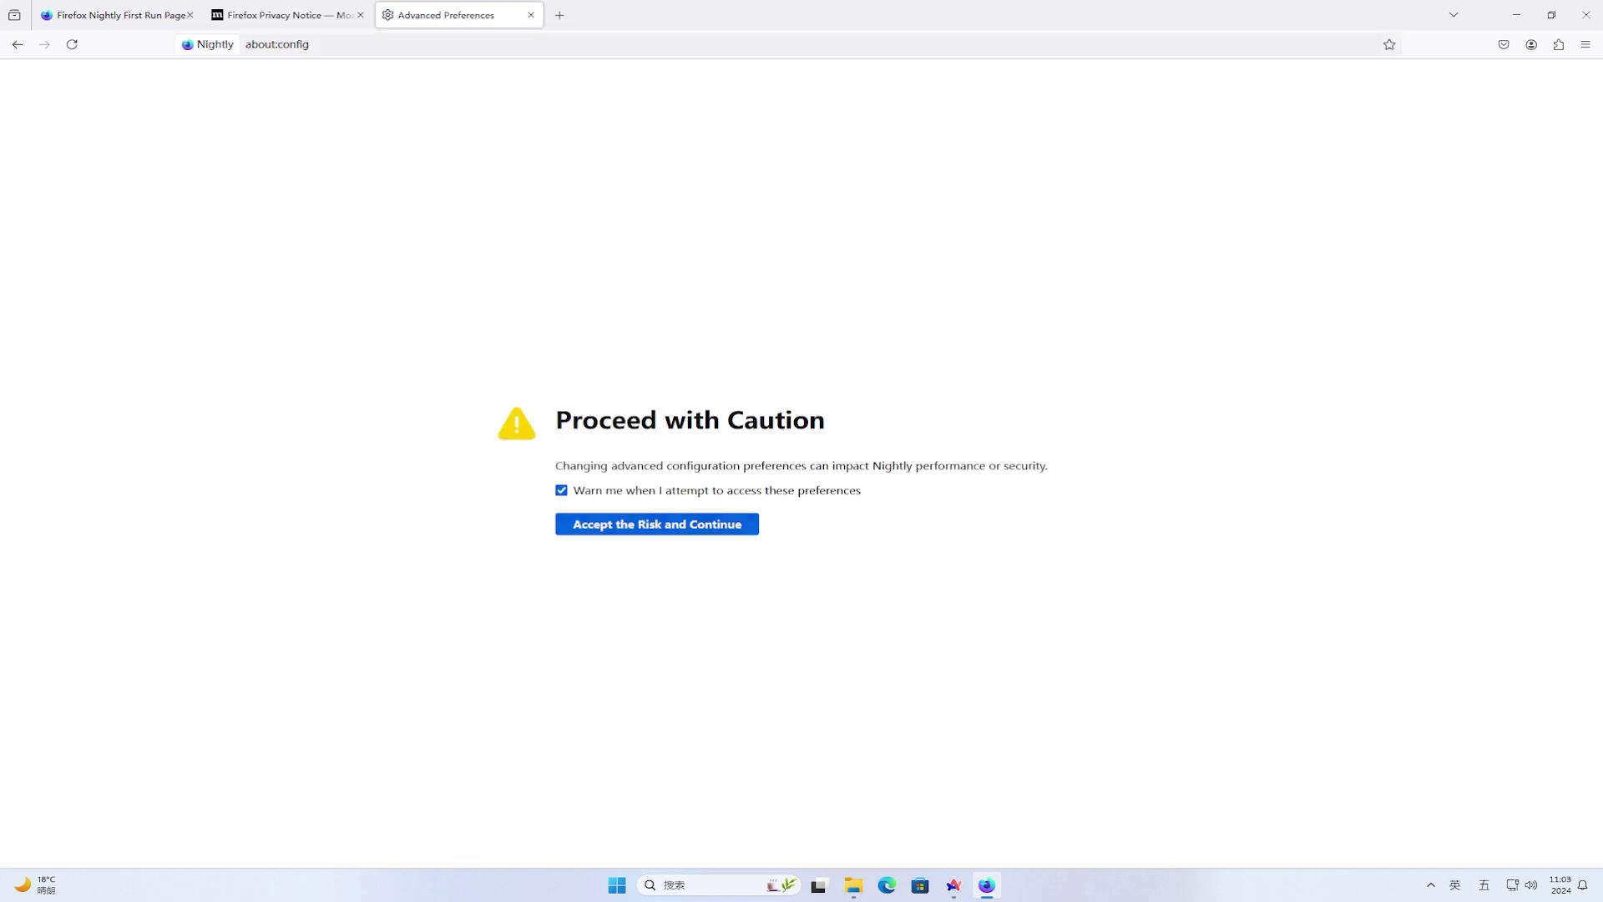
pyautogui.click(706, 526)
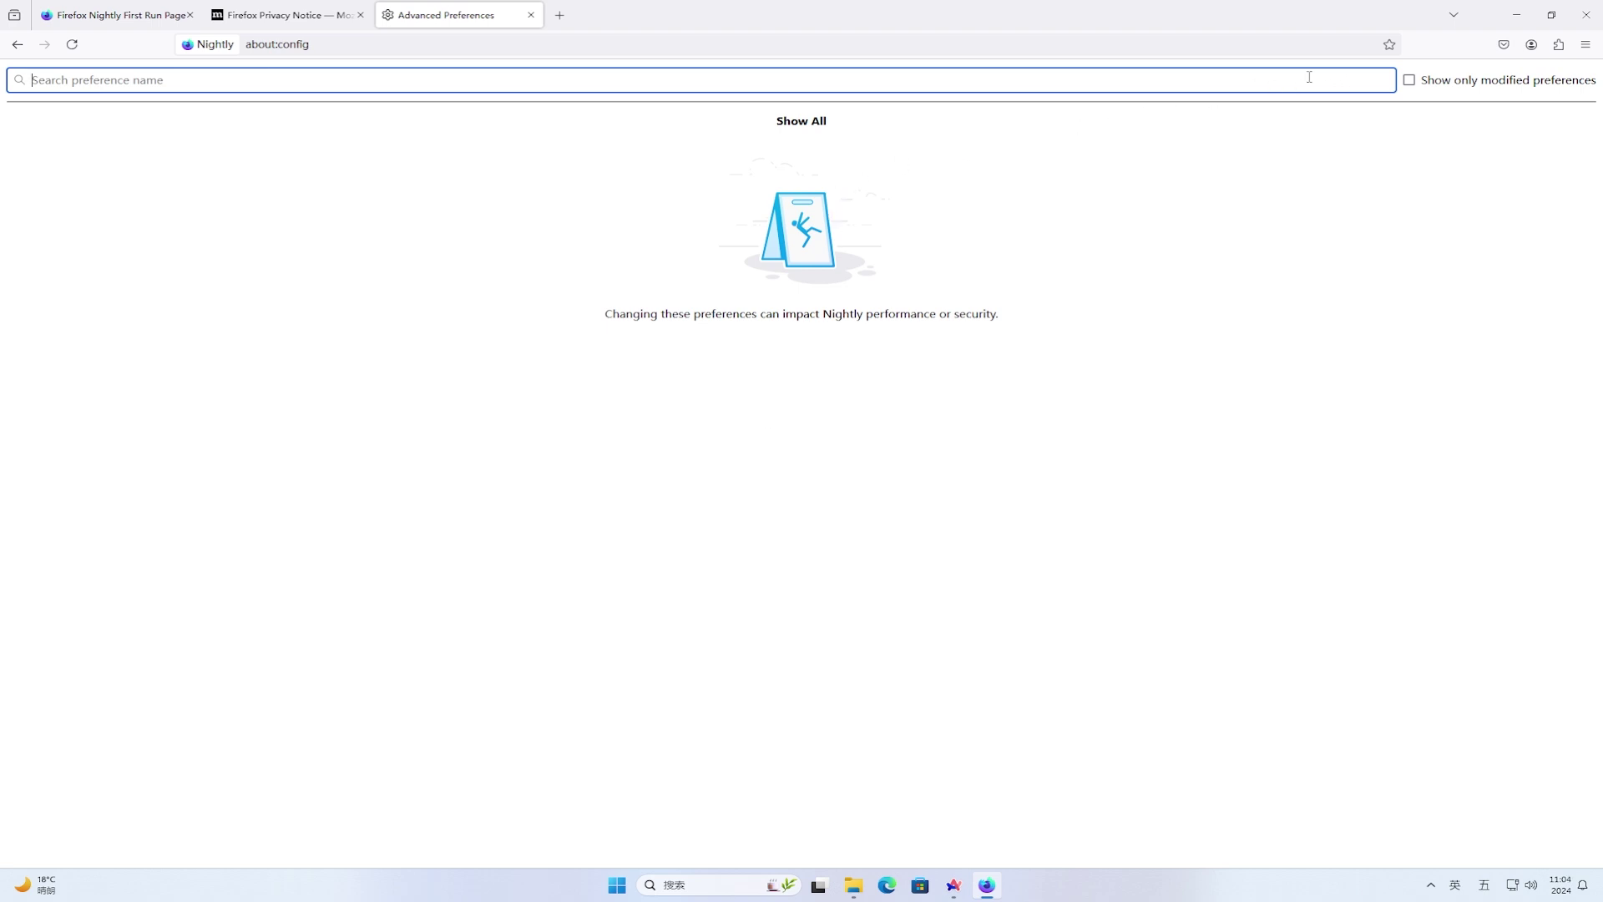
# - Find browser.newtabpage.activity-stream.system.showWeather in about:config and toggle it from false to true
pyautogui.write('browser.newtabpage.activity-stream.showWeather')
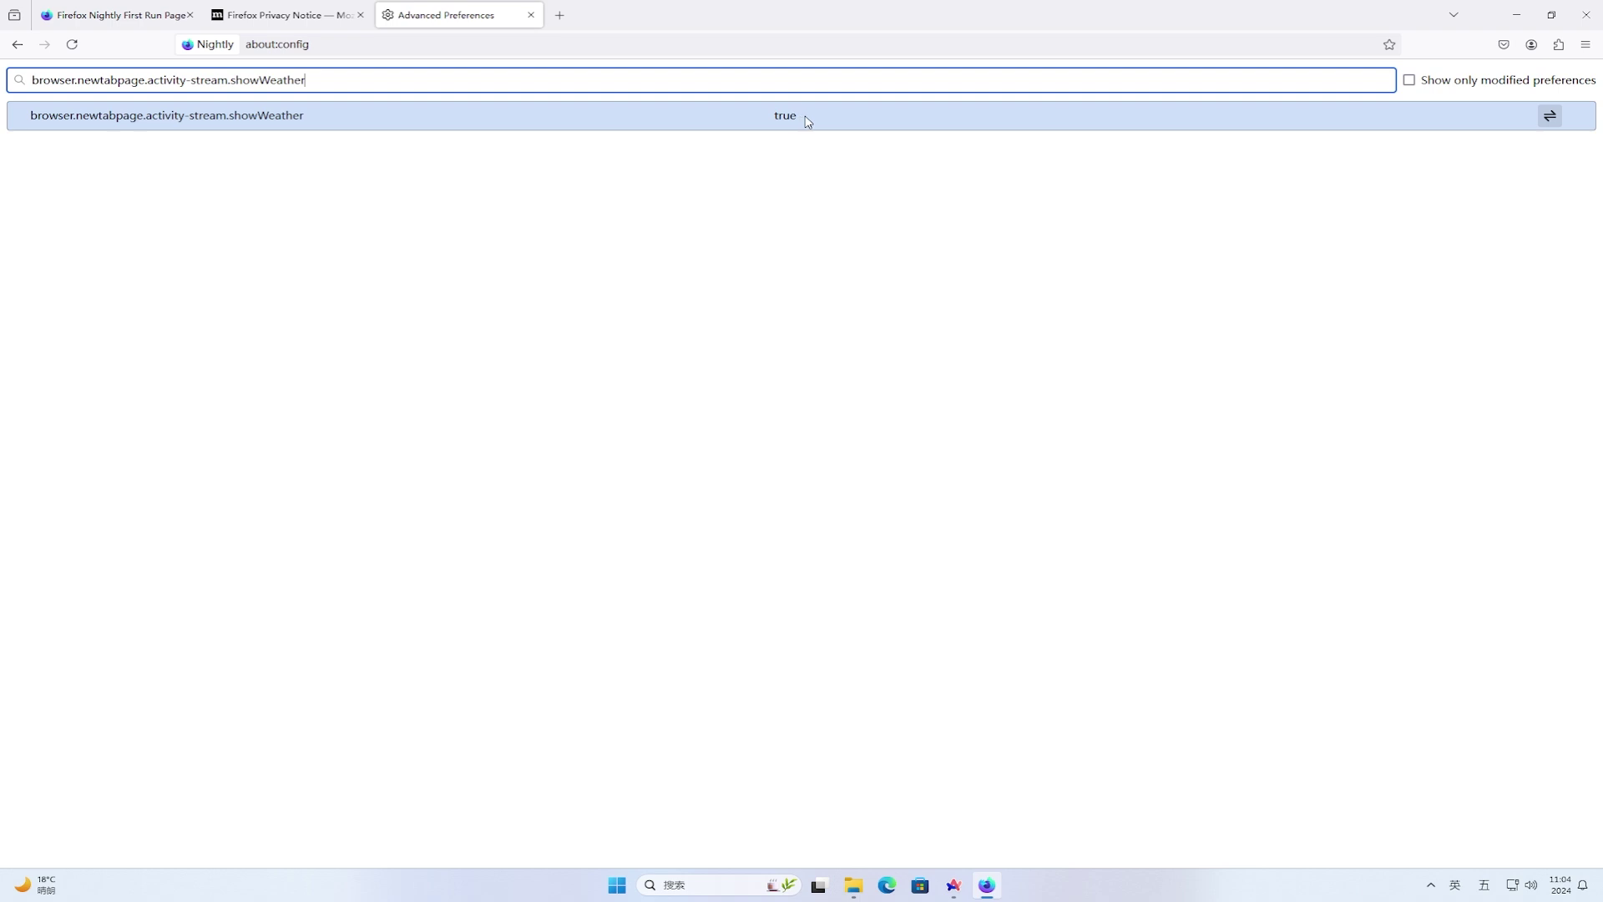
pyautogui.moveTo(676, 81); pyautogui.dragTo(3, 76)
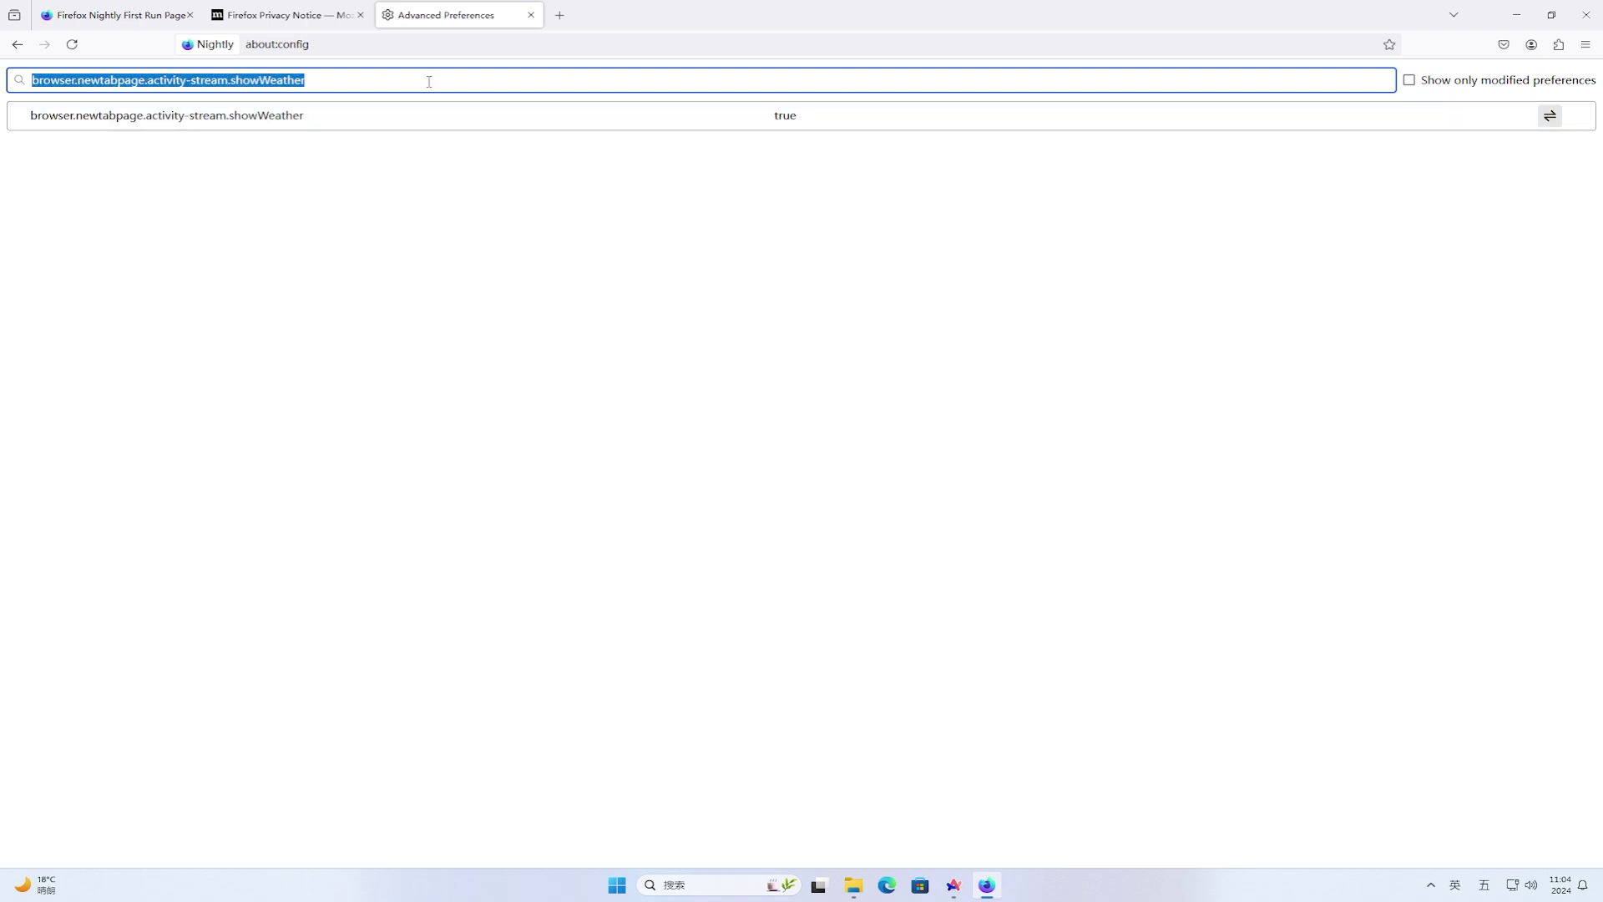
pyautogui.press('BackSpace')
pyautogui.write('browser.newtabpage.activity-stream.system.showWeather')
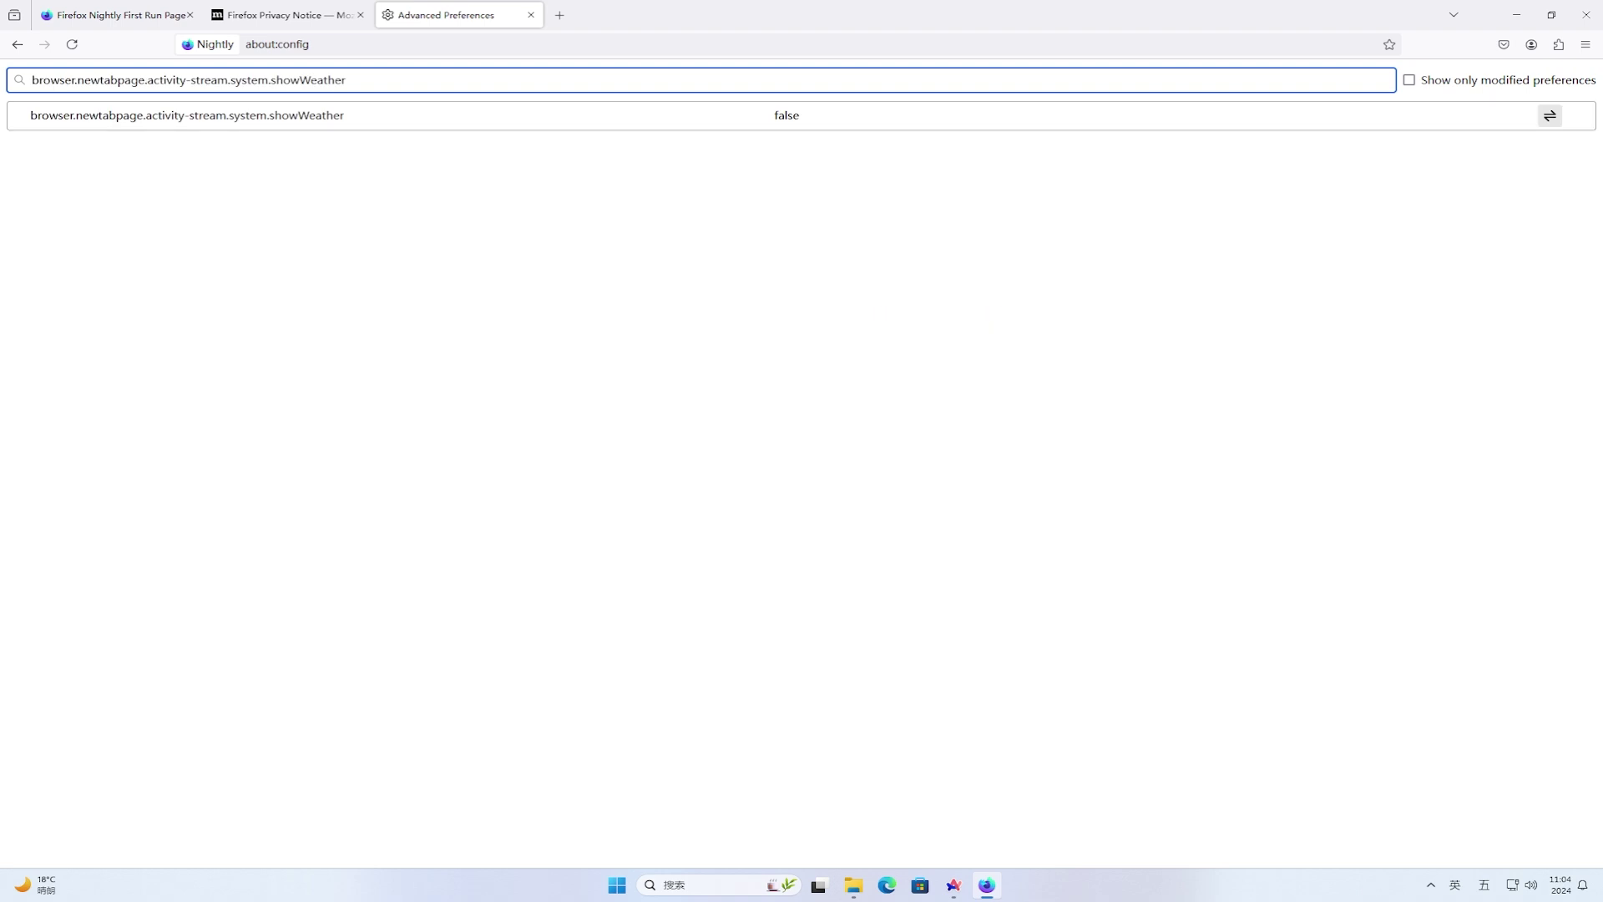
pyautogui.click(518, 116)
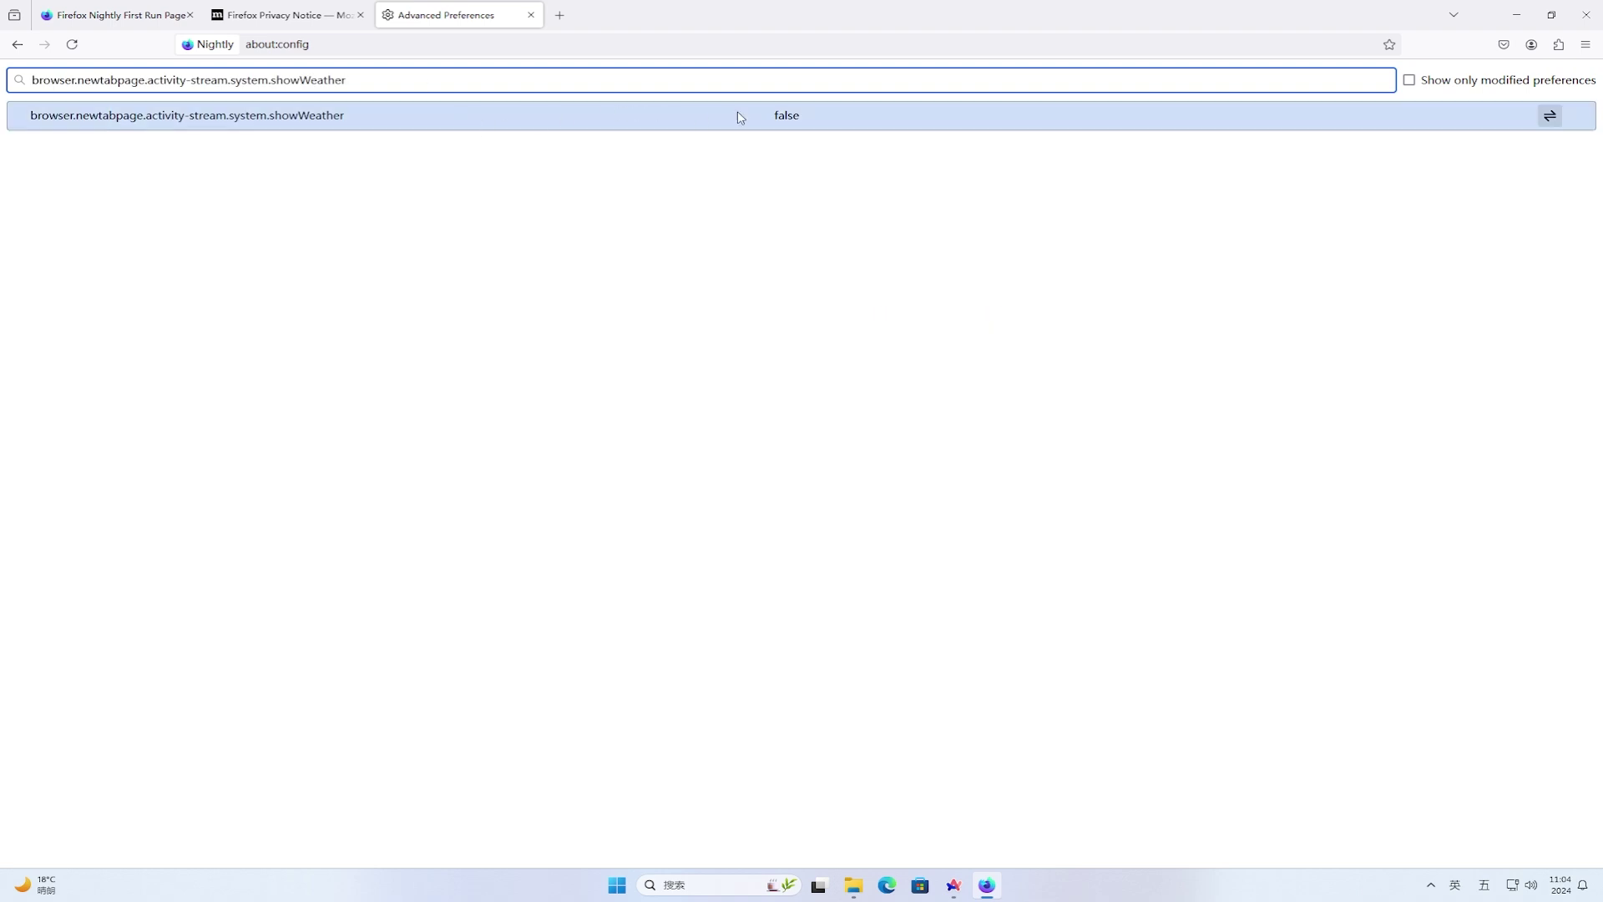
pyautogui.doubleClick(790, 116)
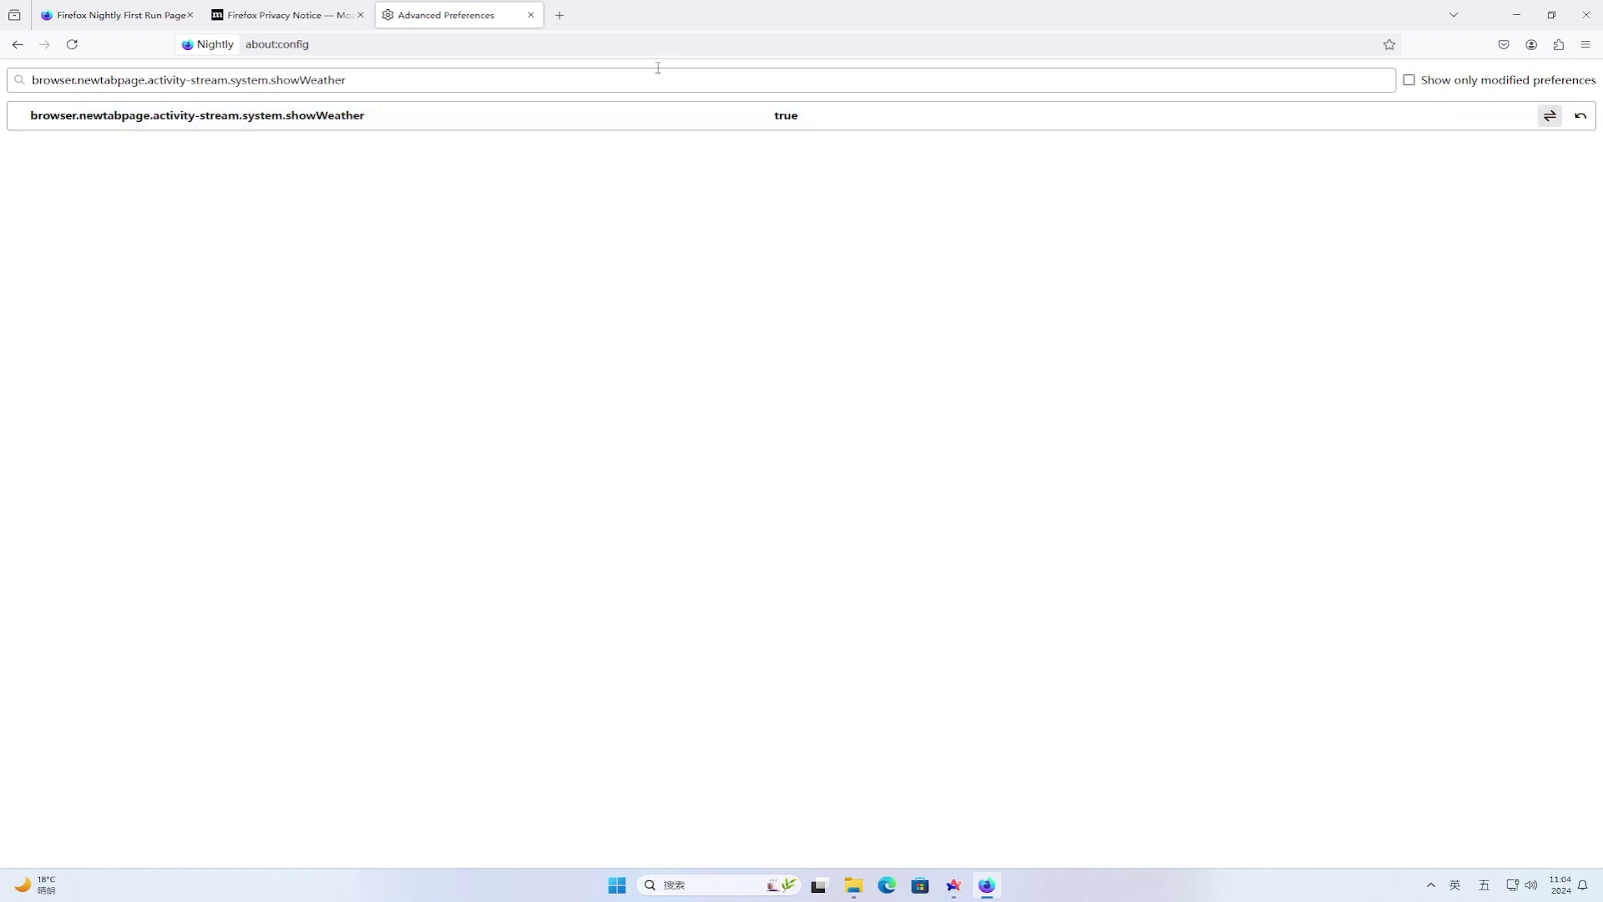
pyautogui.click(570, 20)
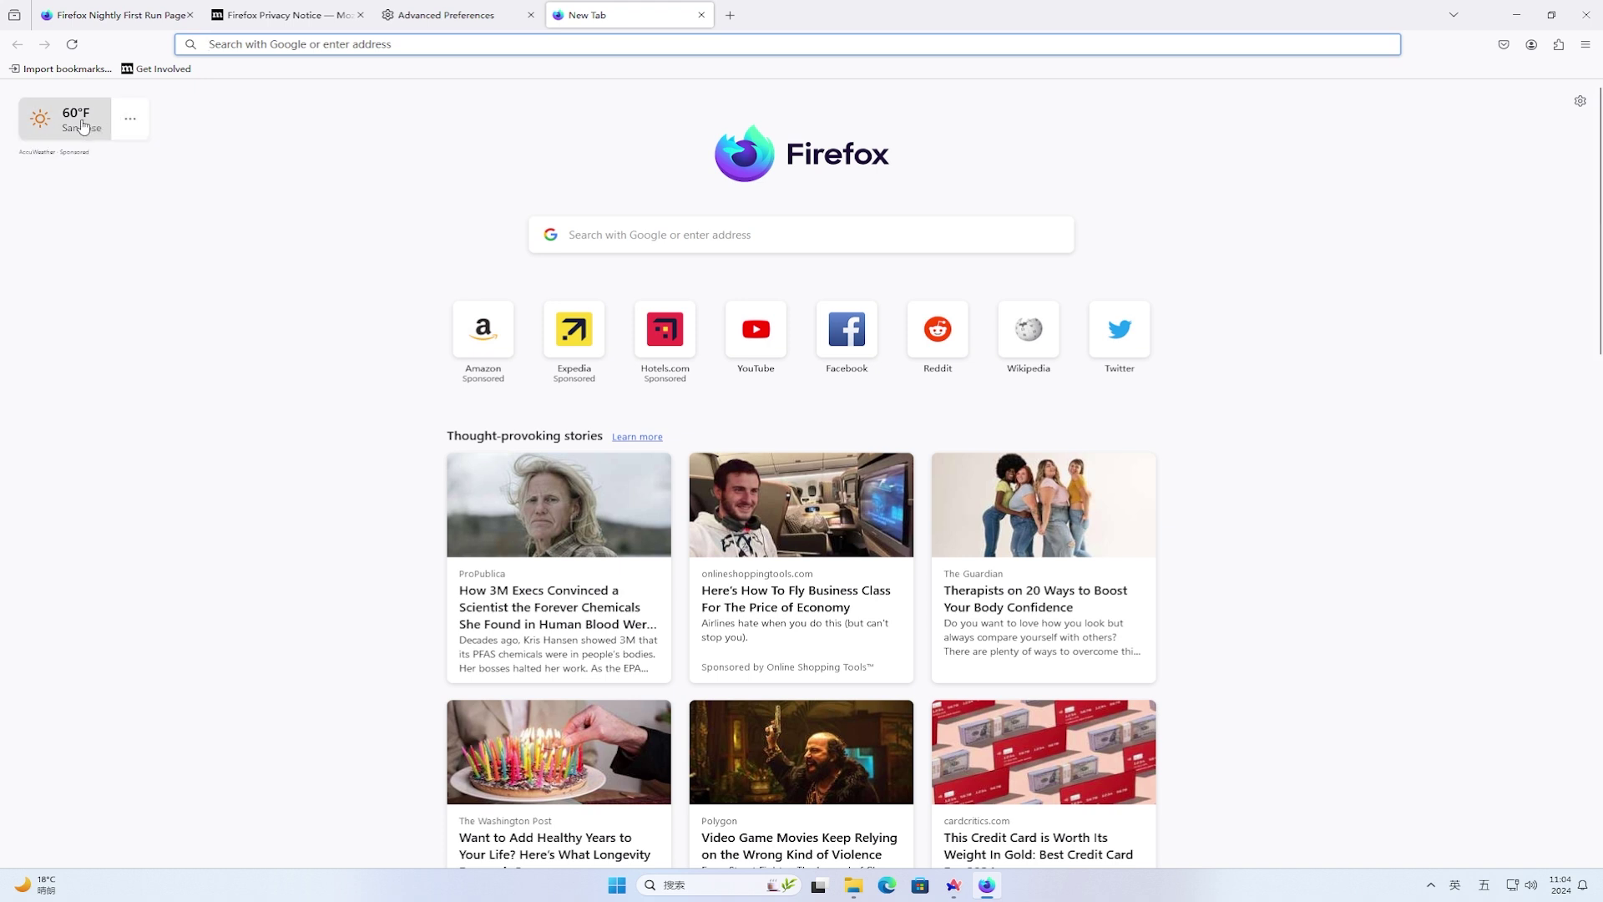
# - Switch the new-tab weather widget to Celsius and to detailed view, showing 16°C and Sunny
pyautogui.click(131, 123)
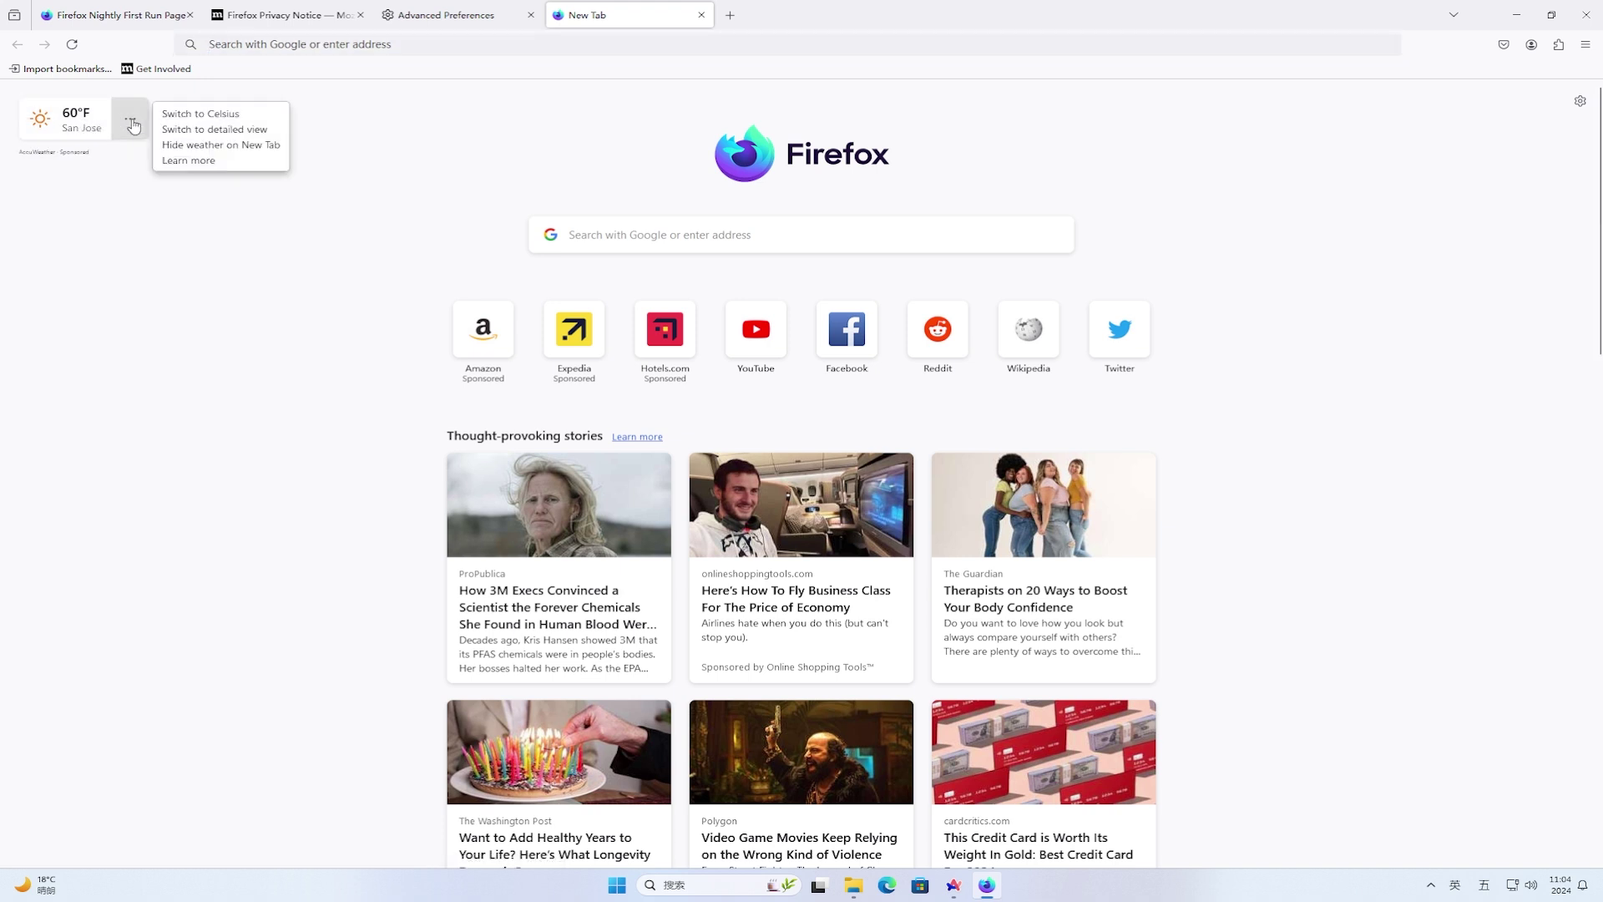
pyautogui.click(274, 117)
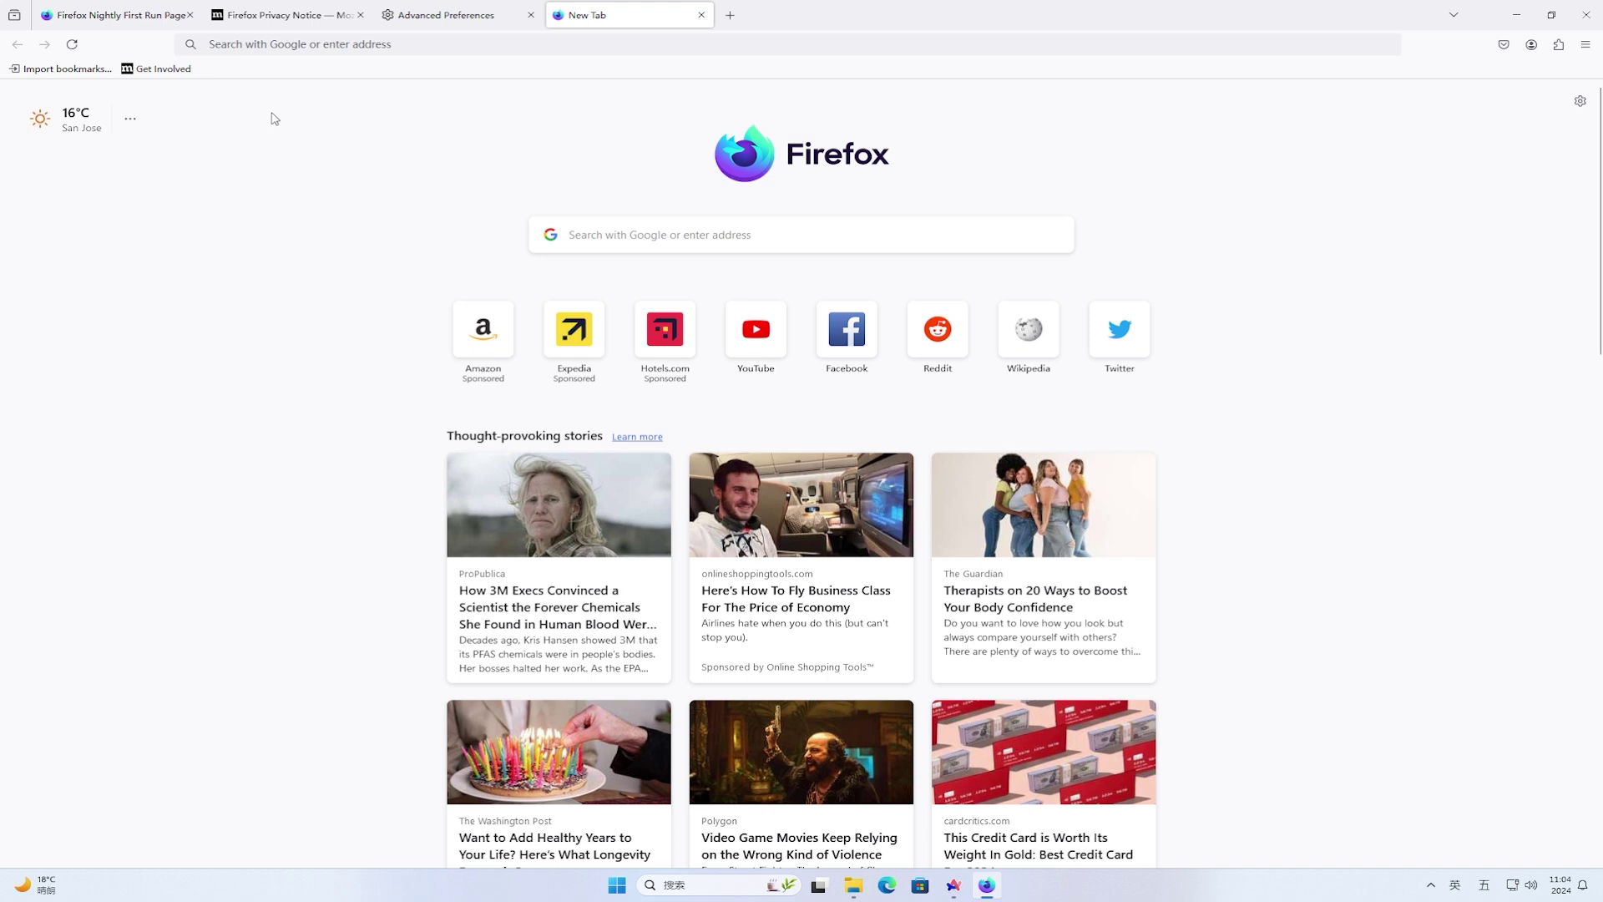
pyautogui.click(133, 125)
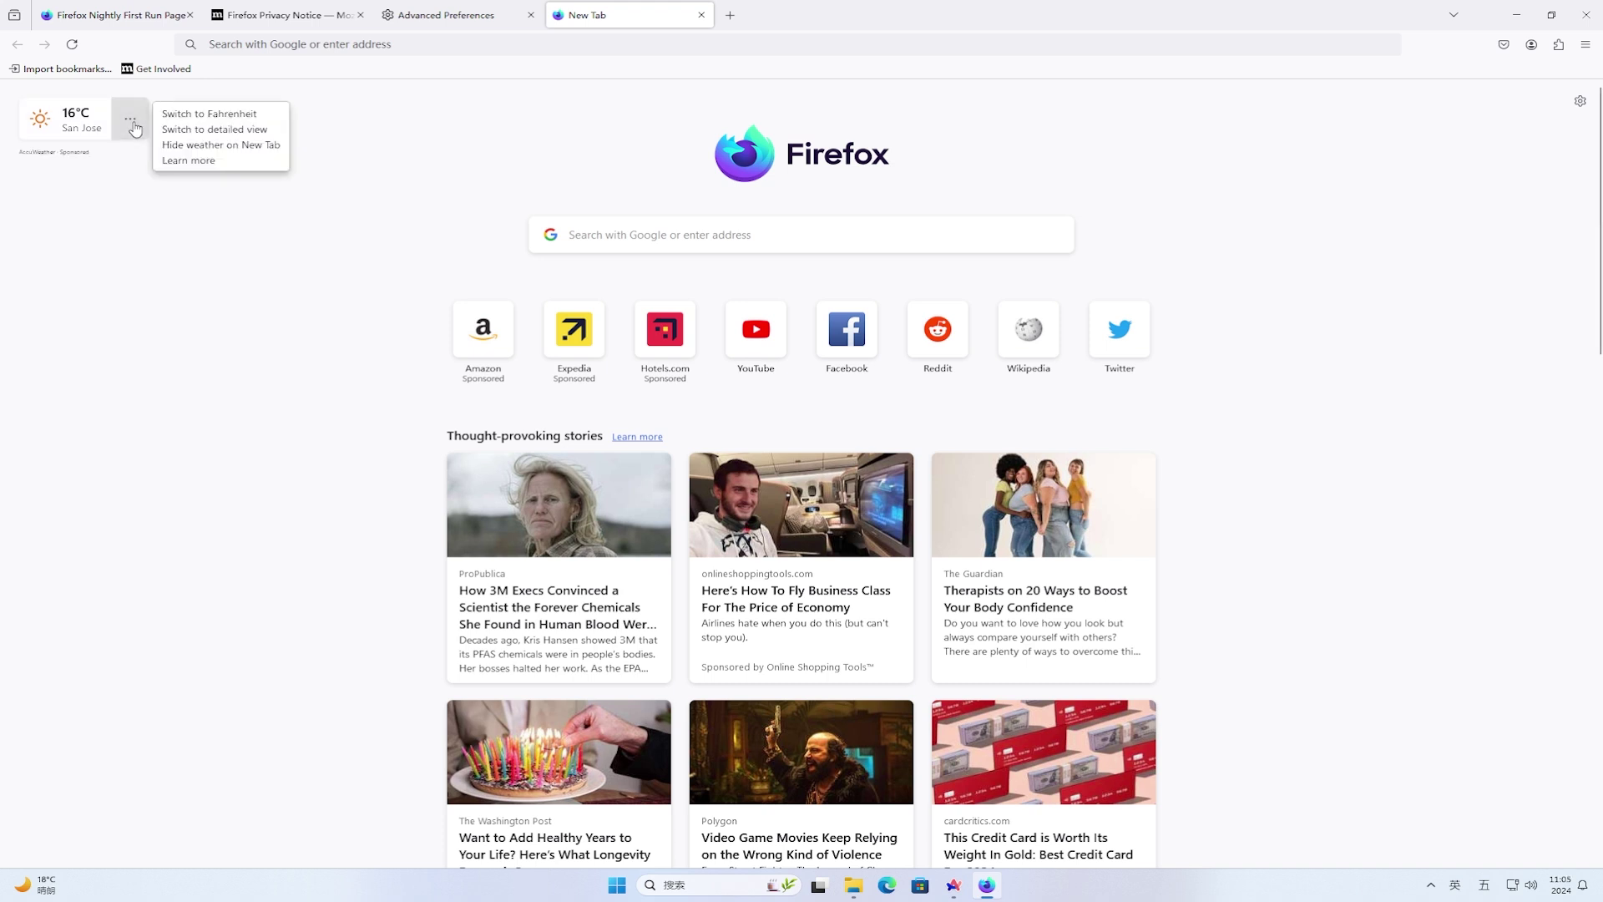
pyautogui.click(249, 131)
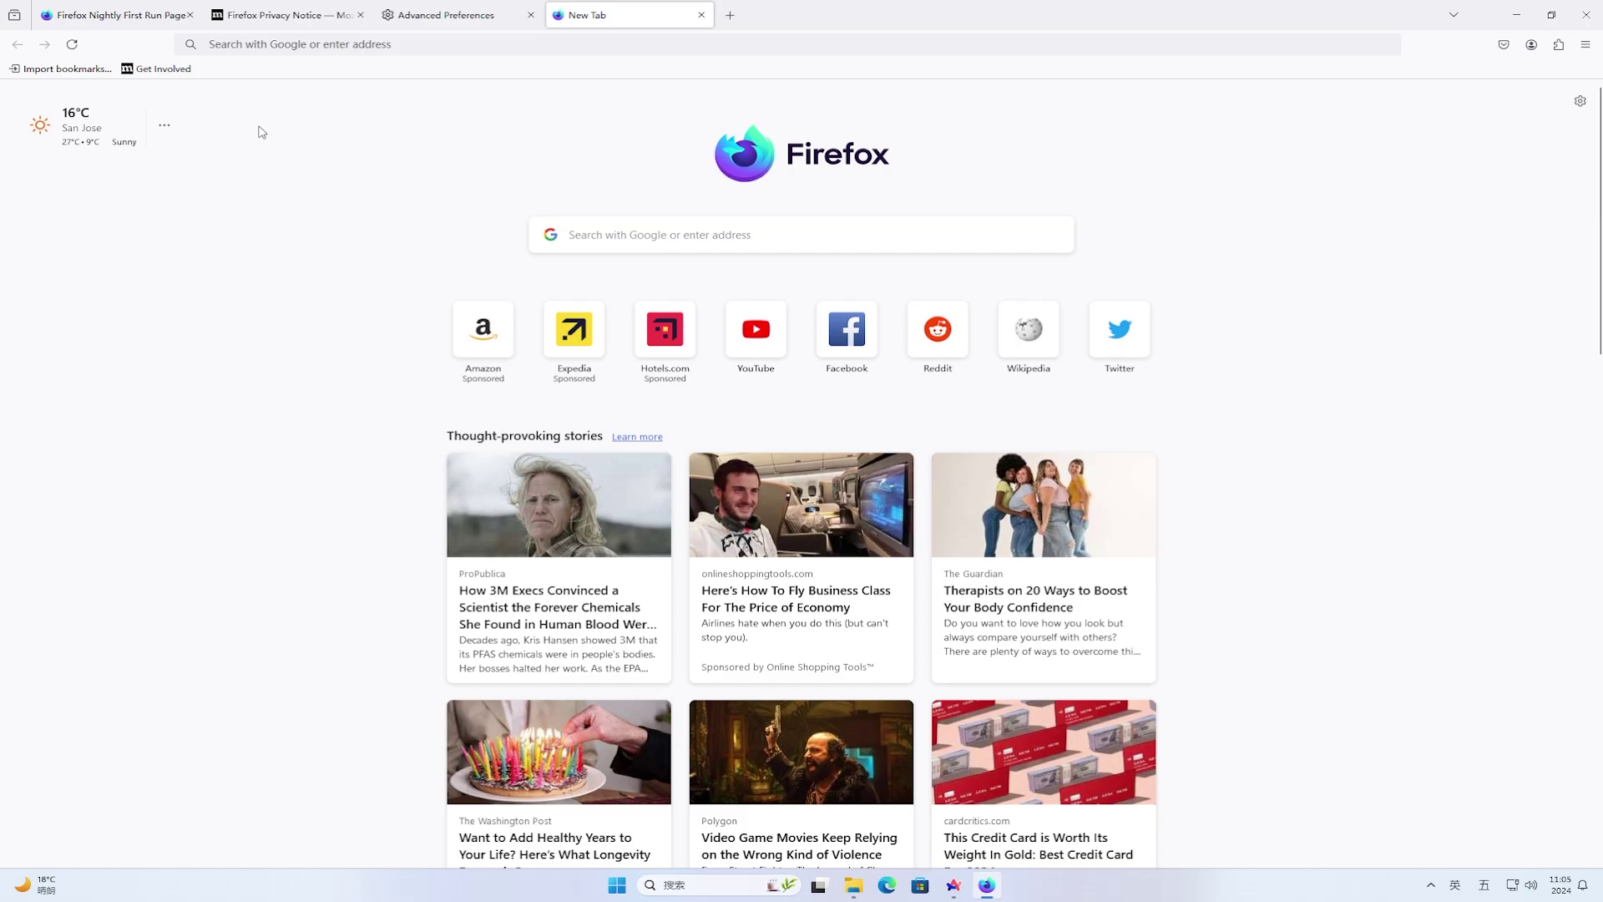